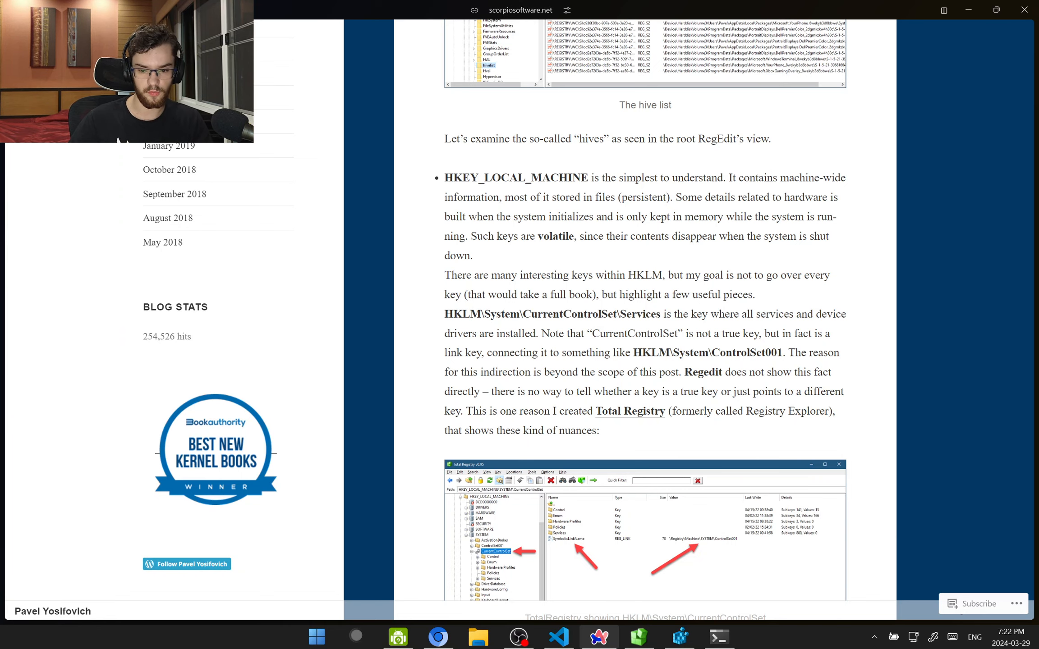
Return to the beginning of the blog post and examine its title, "Mysteries of the Registry"
scroll(556, 239, "up", 15)
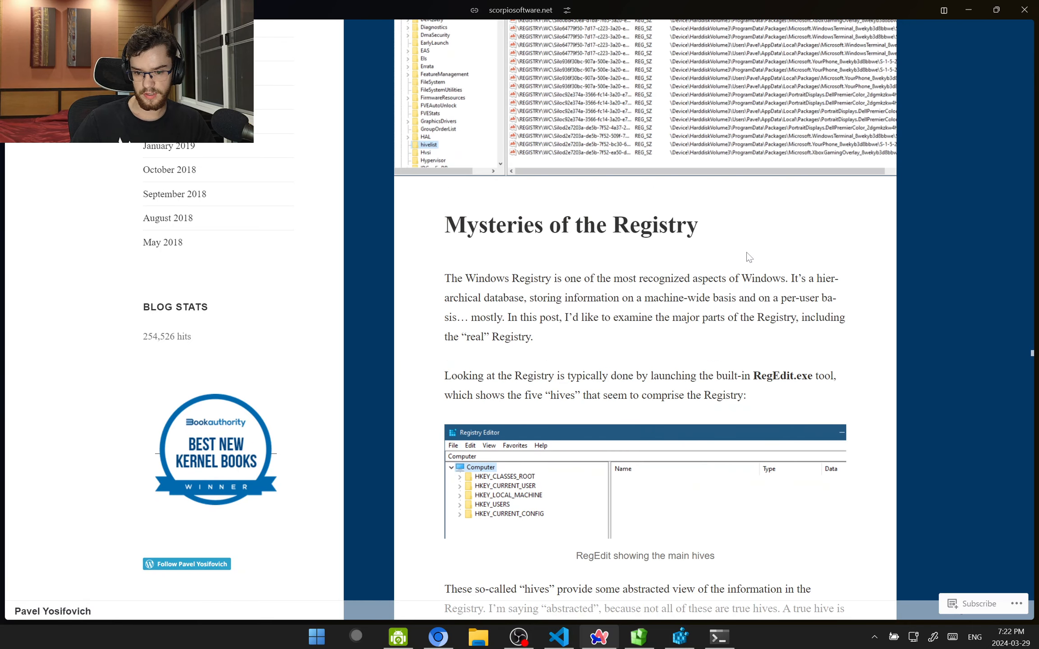
left_click_drag(700, 235, 430, 223)
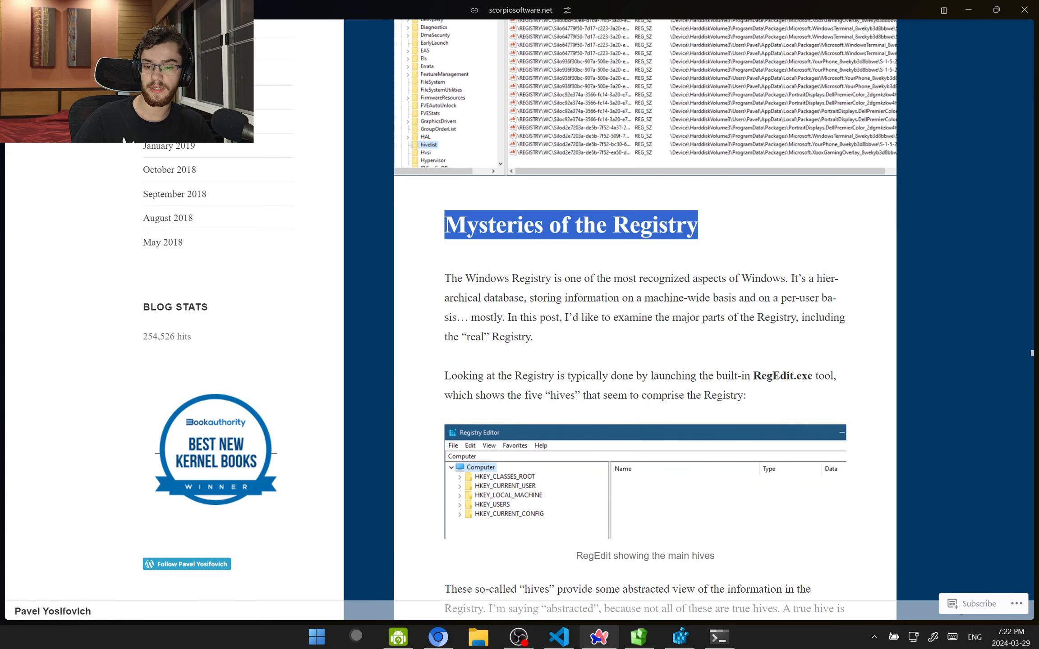
left_click(761, 298)
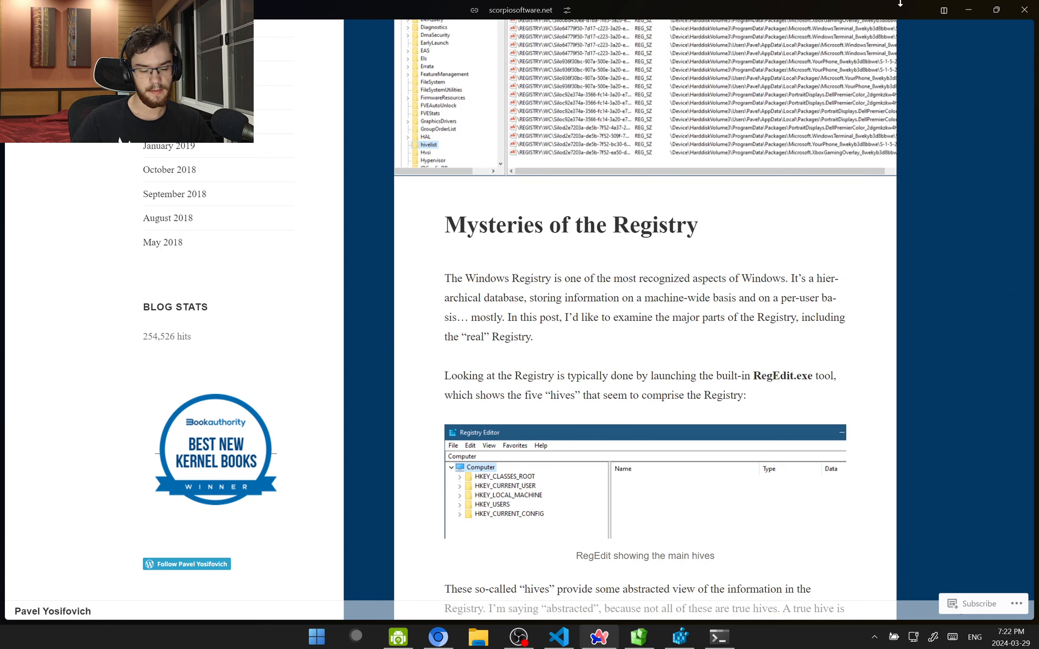
Open the Total Registry GitHub repository page and read its description in the About section
mouse_move(4, 321)
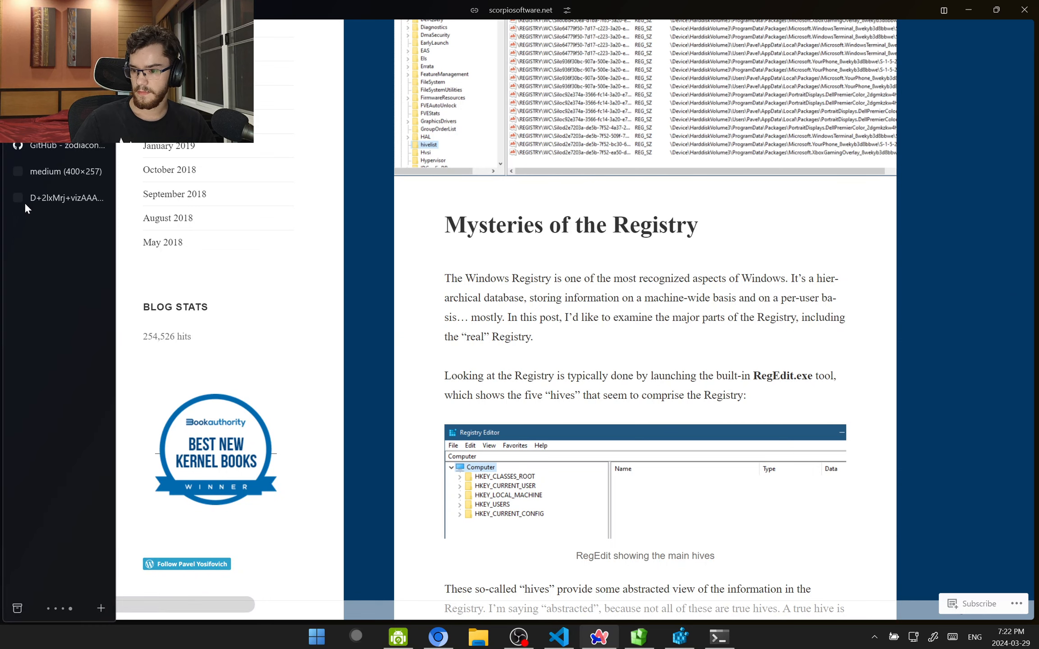
left_click(43, 148)
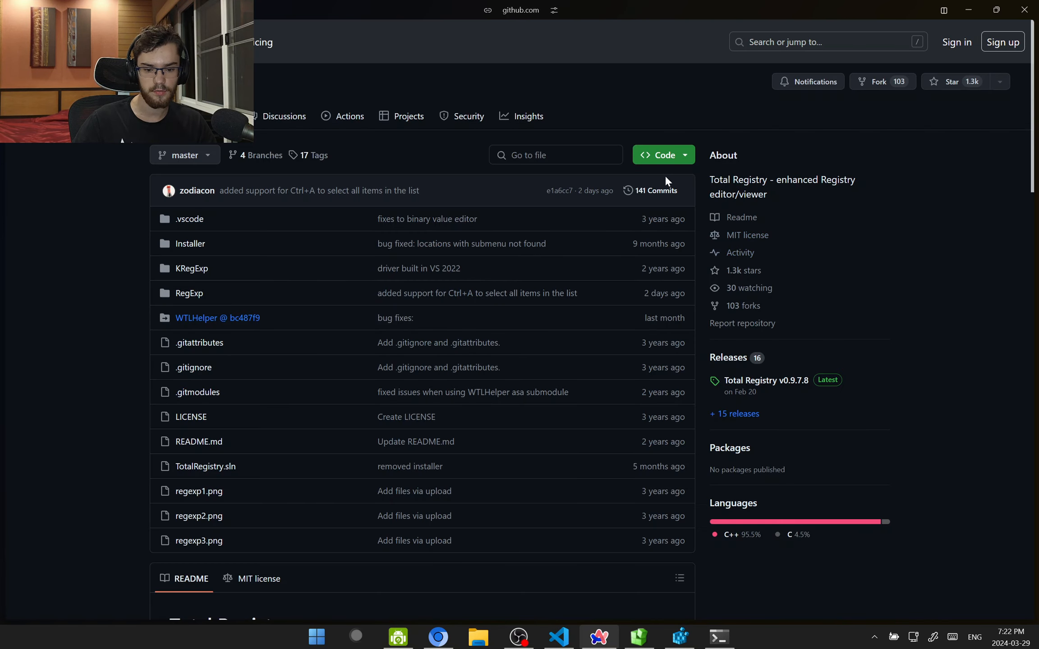
left_click_drag(711, 180, 787, 199)
left_click(787, 200)
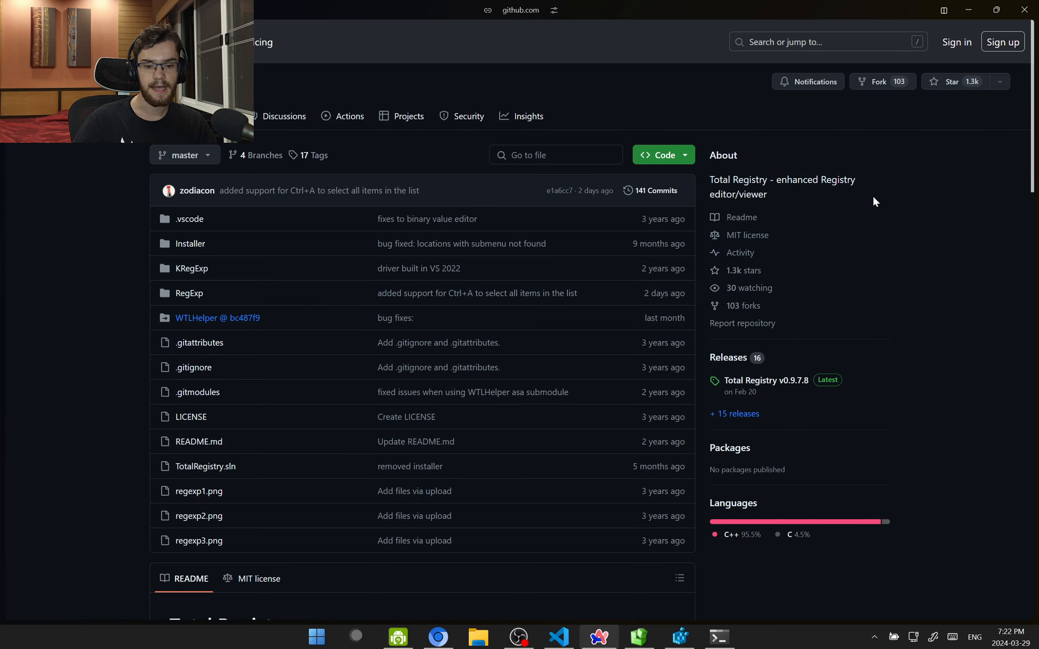
Switch from the browser to Registry Editor and collapse the HKEY_USERS hive
left_click(965, 10)
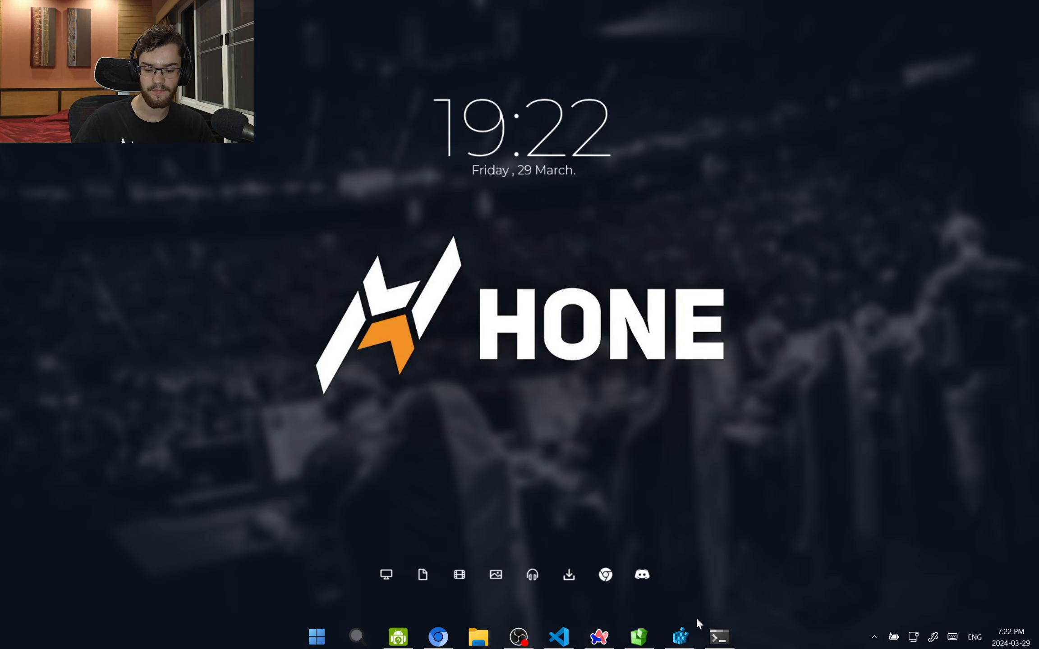
left_click(680, 636)
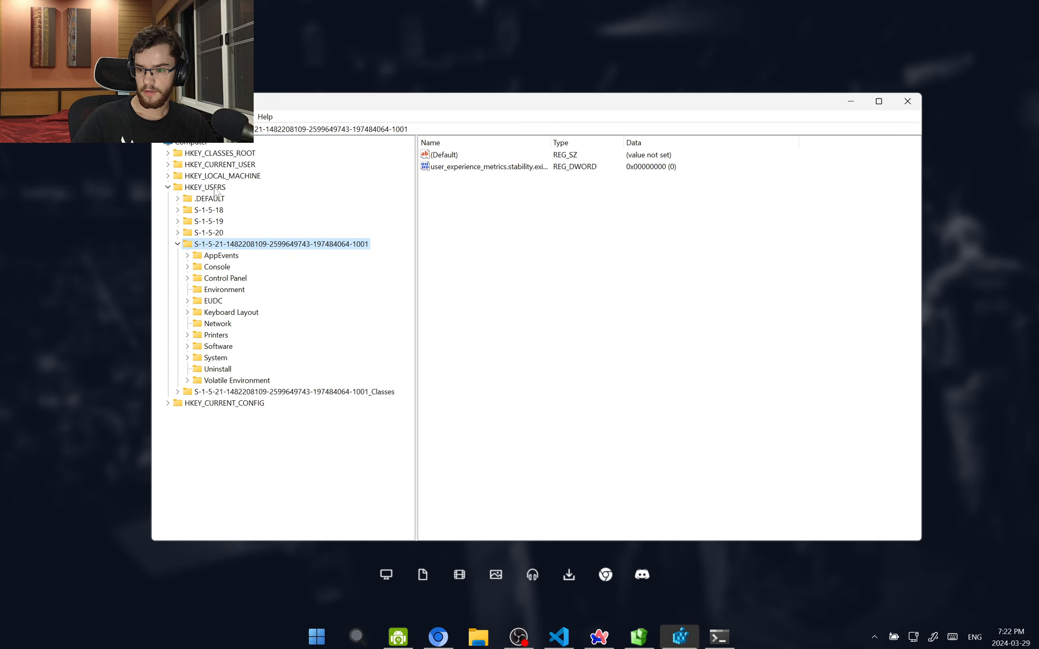
left_click(168, 187)
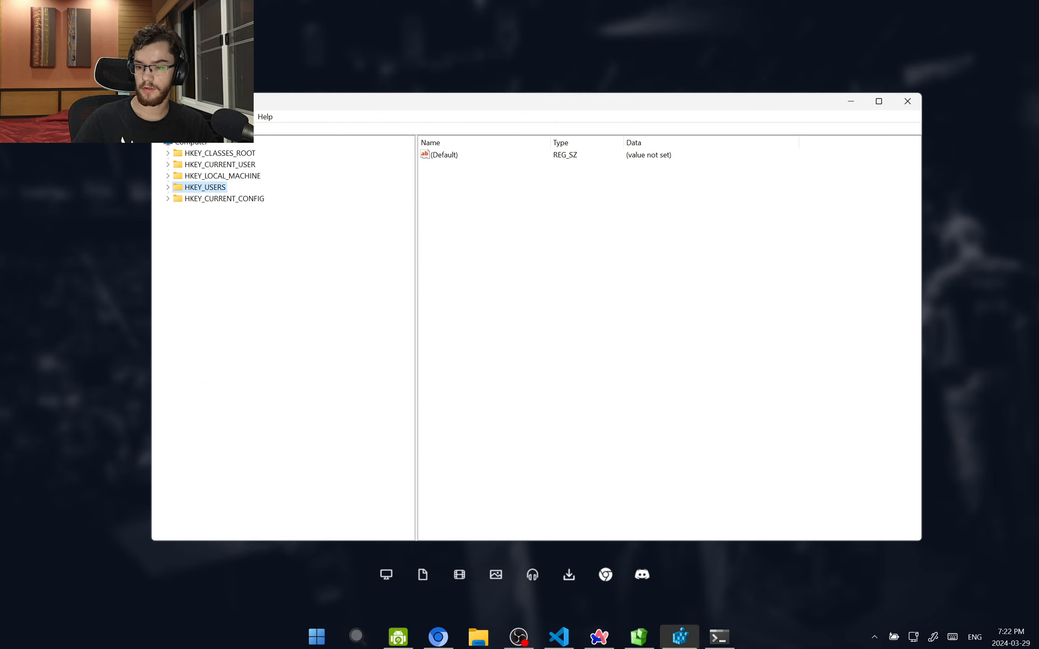
mouse_move(207, 101)
left_mouse_down()
mouse_move(230, 104)
mouse_move(206, 98)
left_mouse_up()
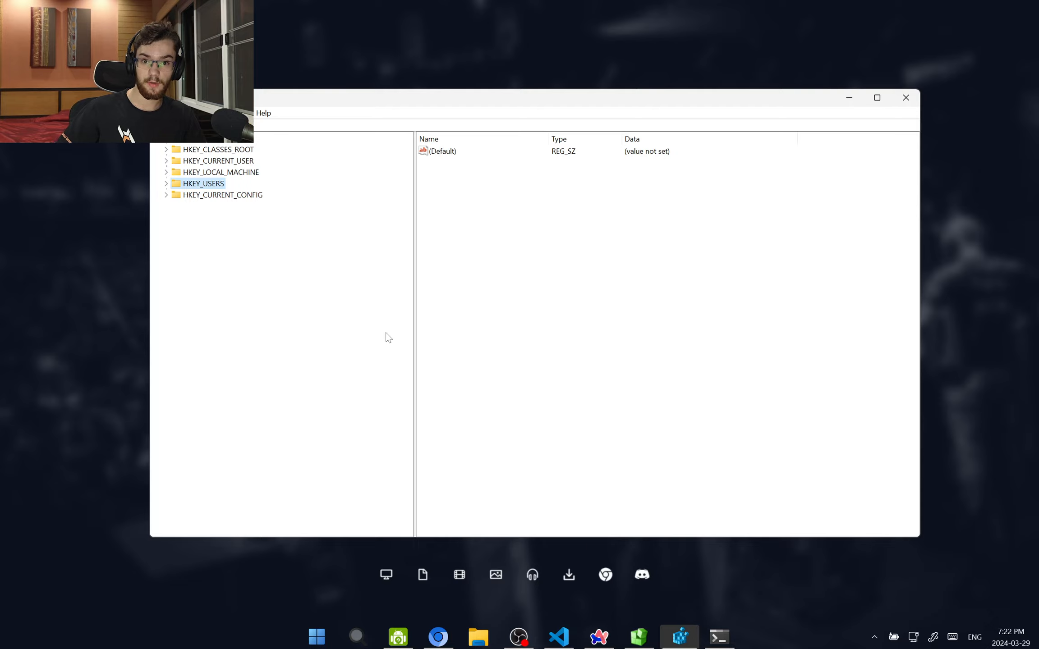
Expand HKEY_LOCAL_MACHINE to list its subkeys, keeping the BCD00000000 key collapsed
left_click(193, 174)
left_click(199, 185)
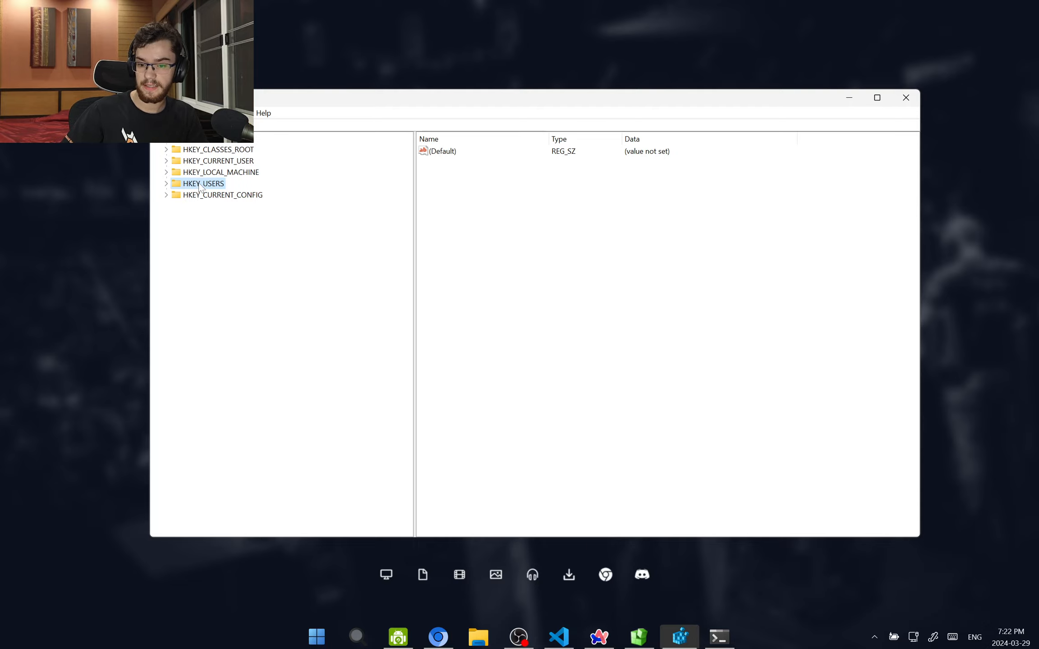
left_click(199, 174)
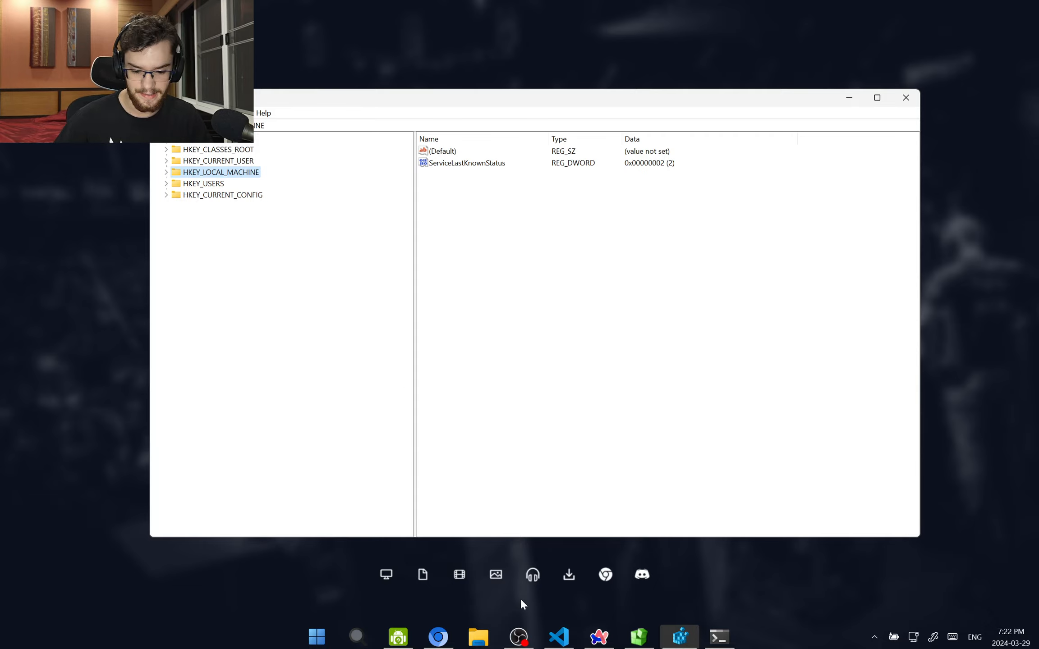
key("Tab")
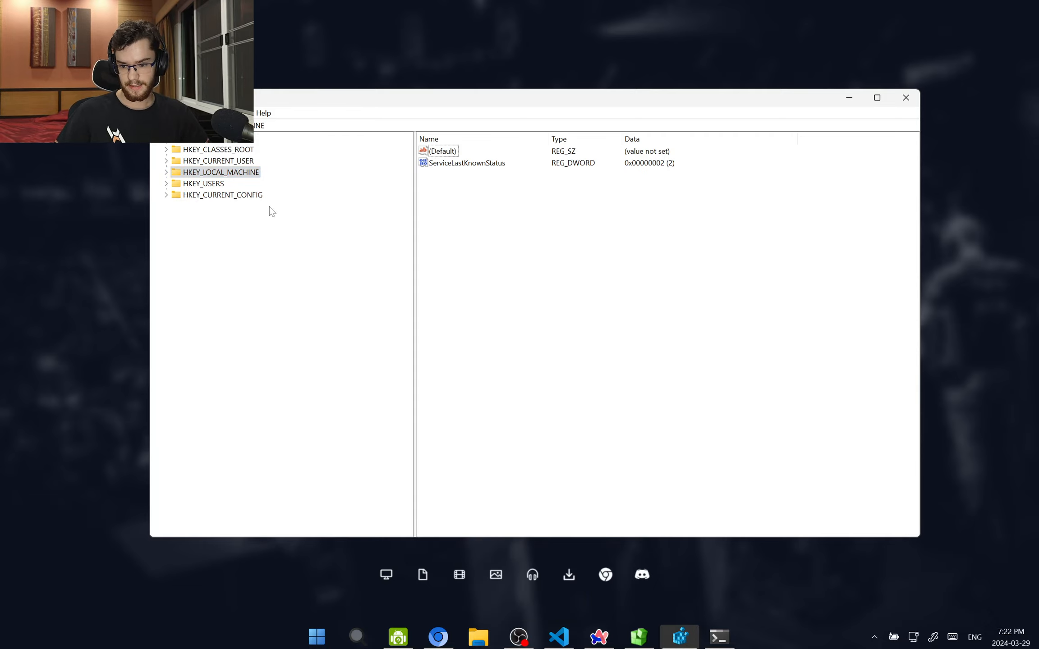
double_click(174, 174)
left_click(186, 172)
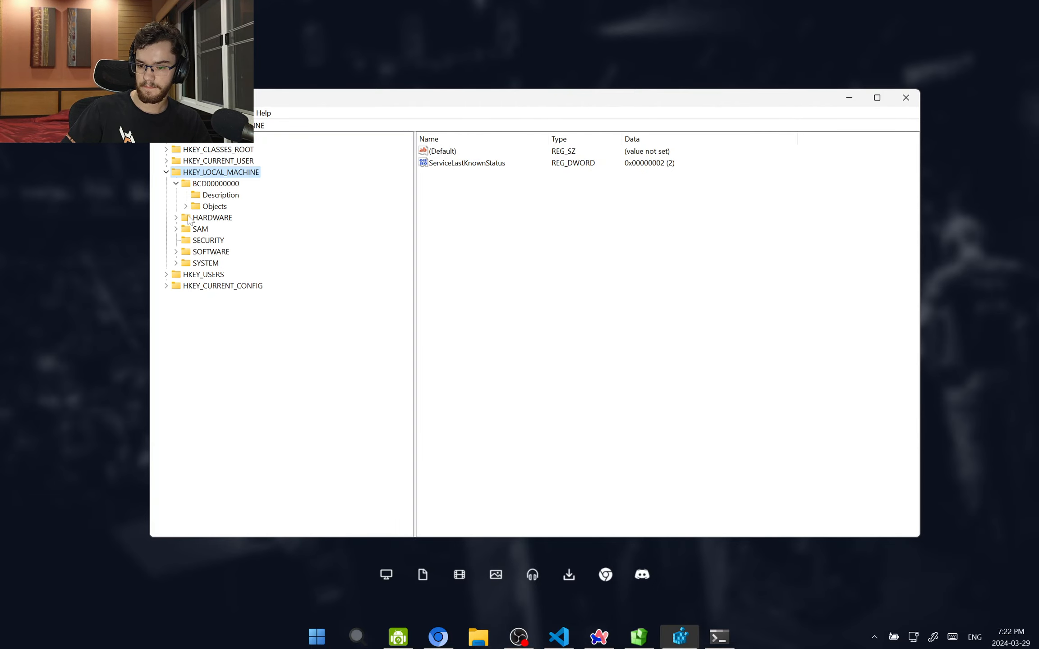
left_click(176, 184)
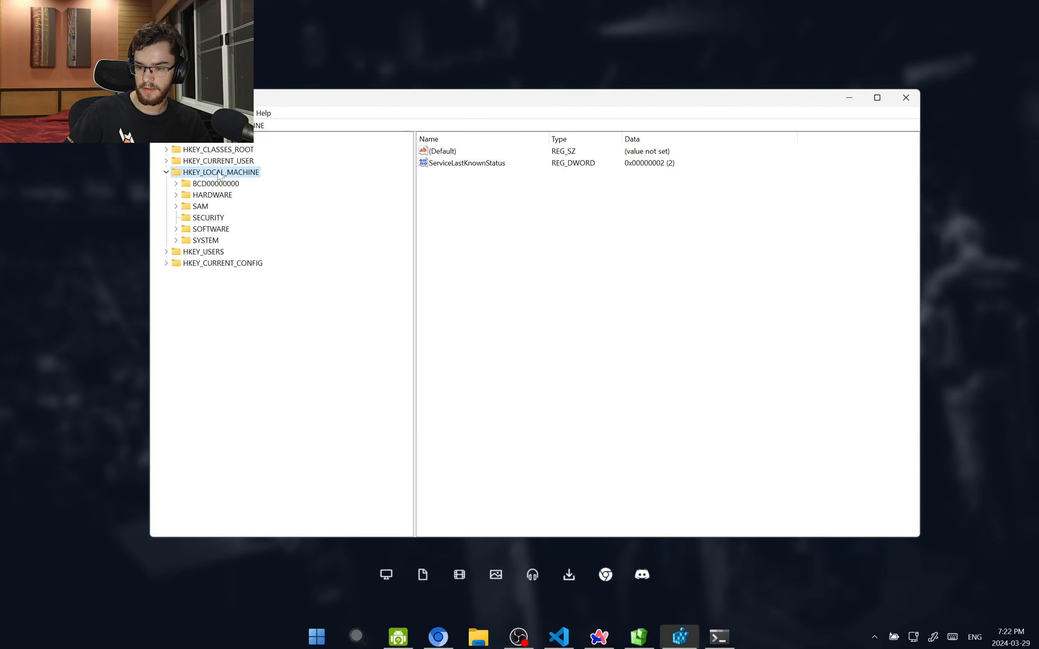
Expand the SYSTEM key under HKEY_LOCAL_MACHINE and compare ControlSet001 with CurrentControlSet
left_click(176, 240)
left_click(225, 264)
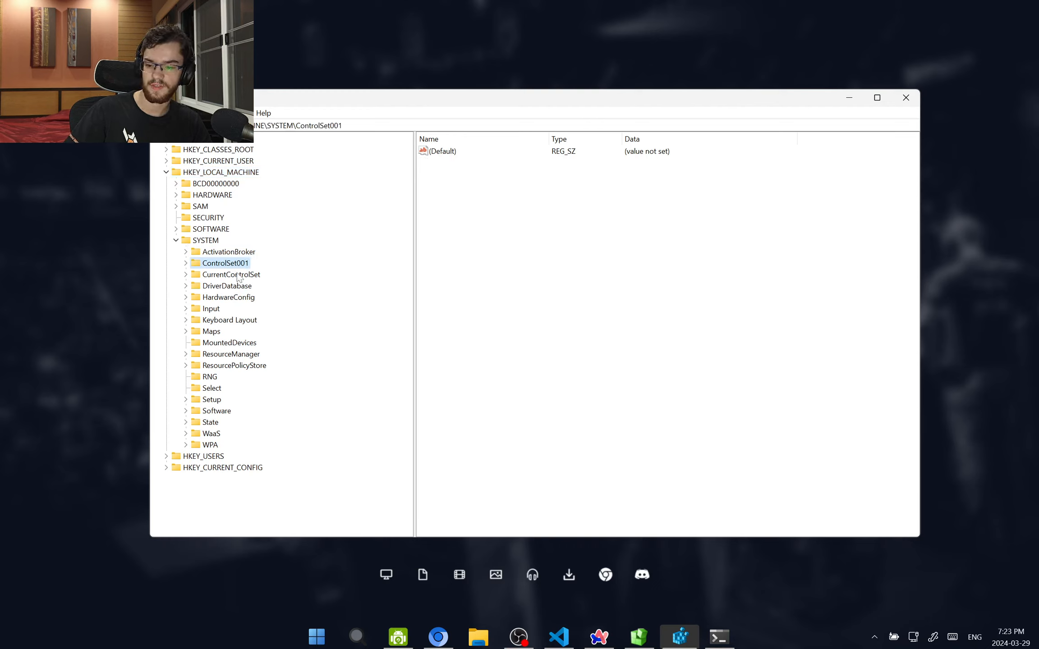
left_click(239, 276)
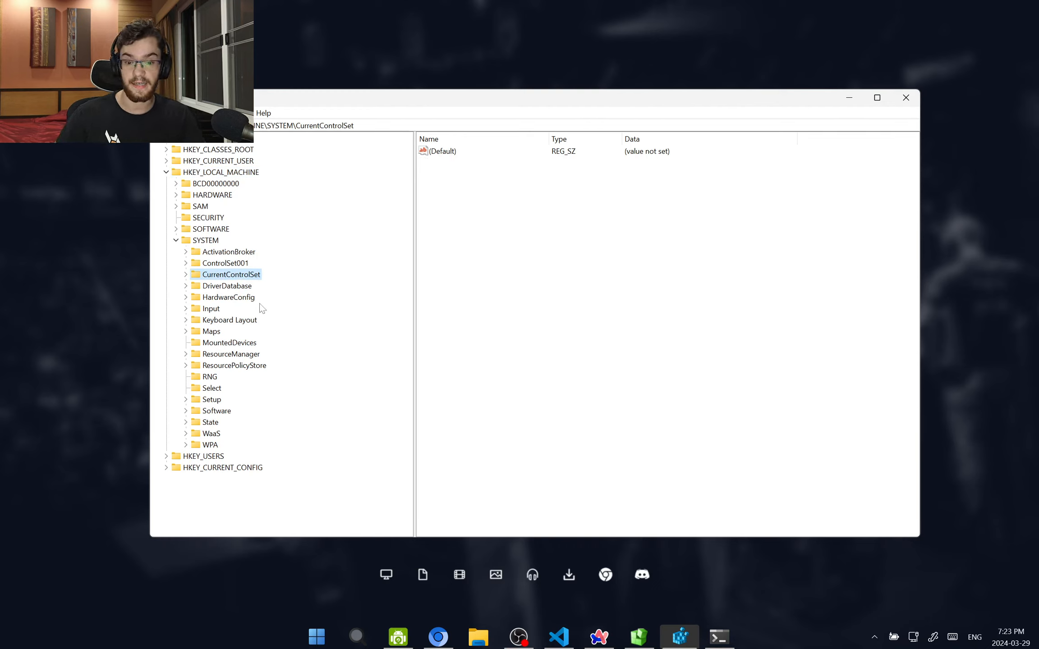
key("Up")
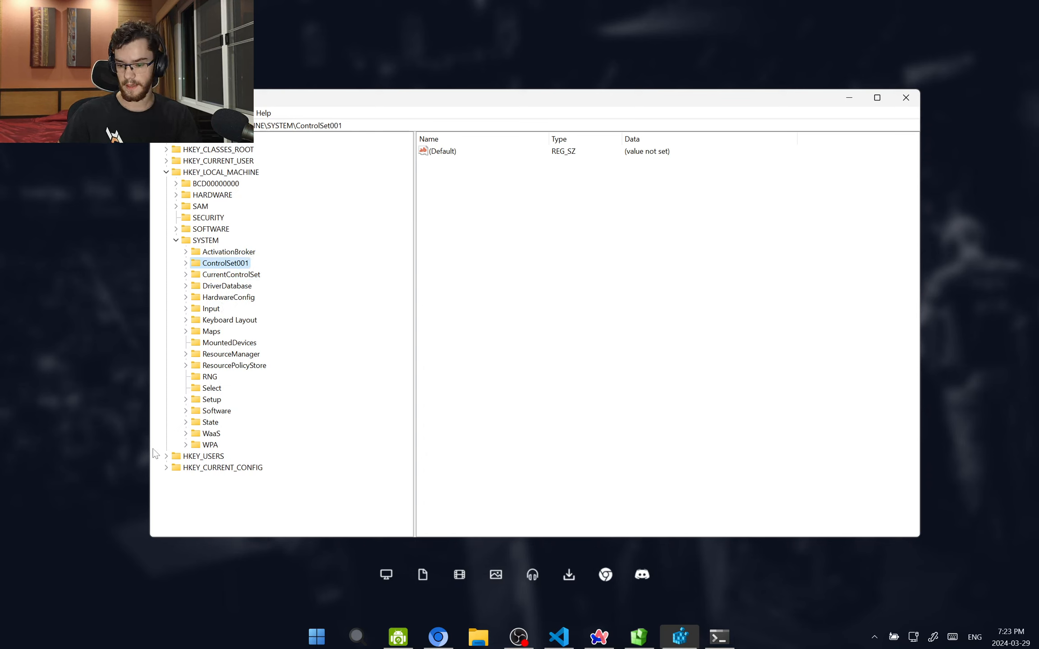
Expand HKEY_USERS, look through its user subkeys and select the hive itself
left_click(166, 456)
left_click(176, 379)
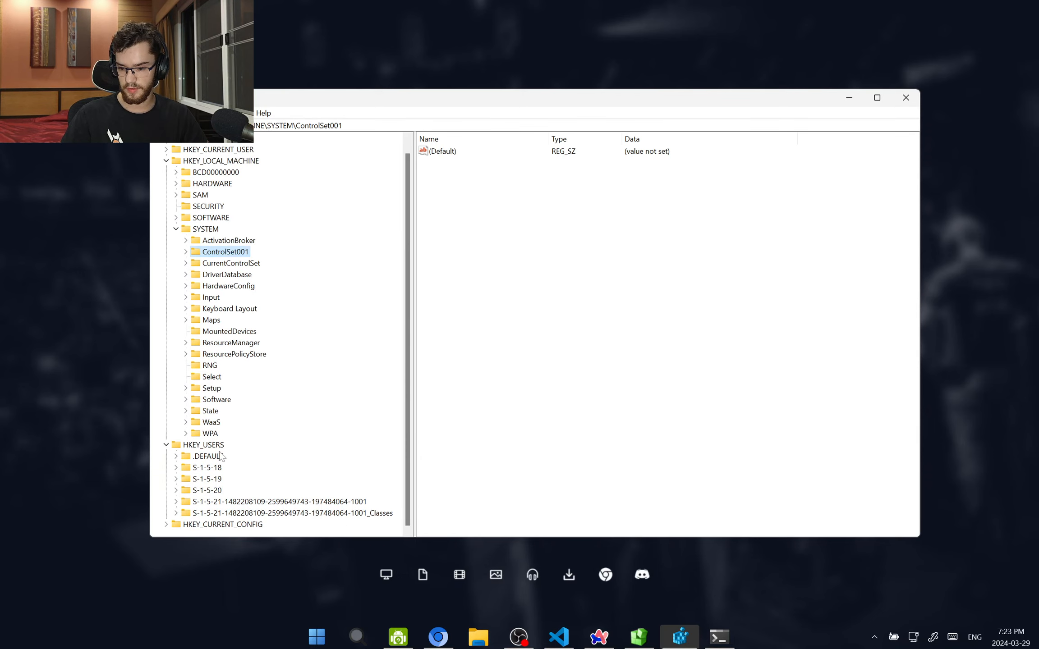
left_click(202, 510)
left_click(201, 468)
left_click(198, 445)
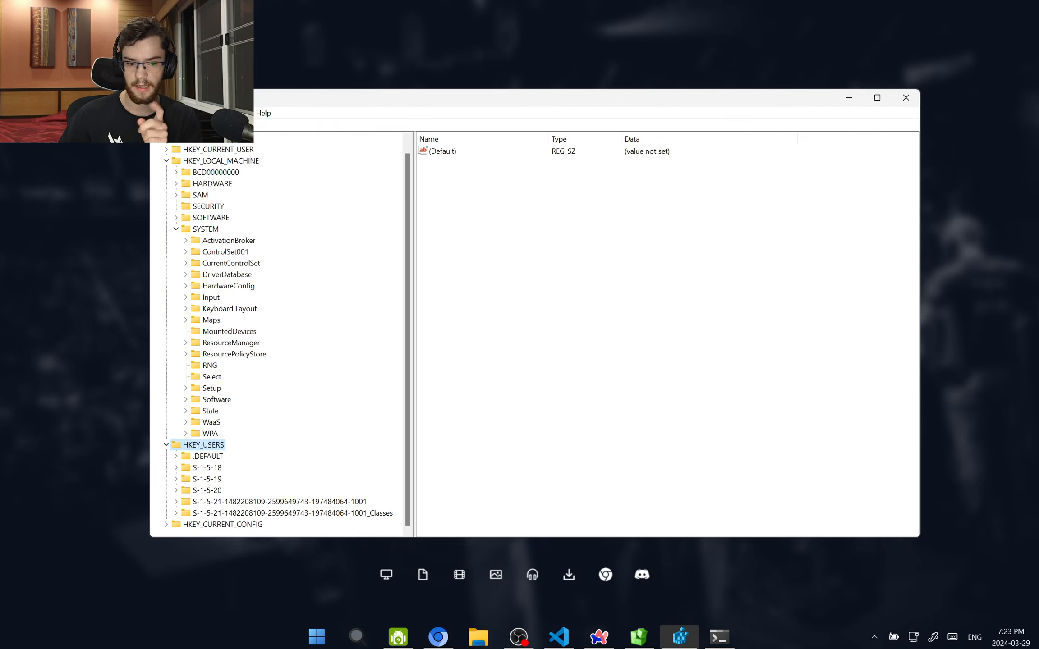
Switch to Total Registry and browse the standard registry hives, ending on HKEY_LOCAL_MACHINE
left_click(849, 97)
left_click(639, 636)
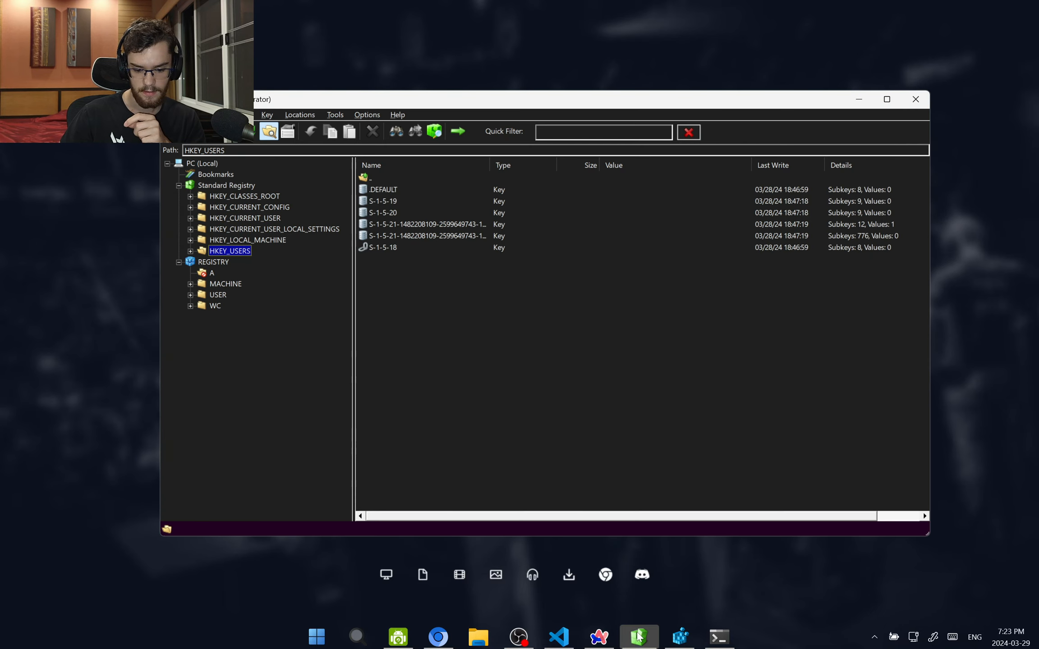
left_click(227, 229)
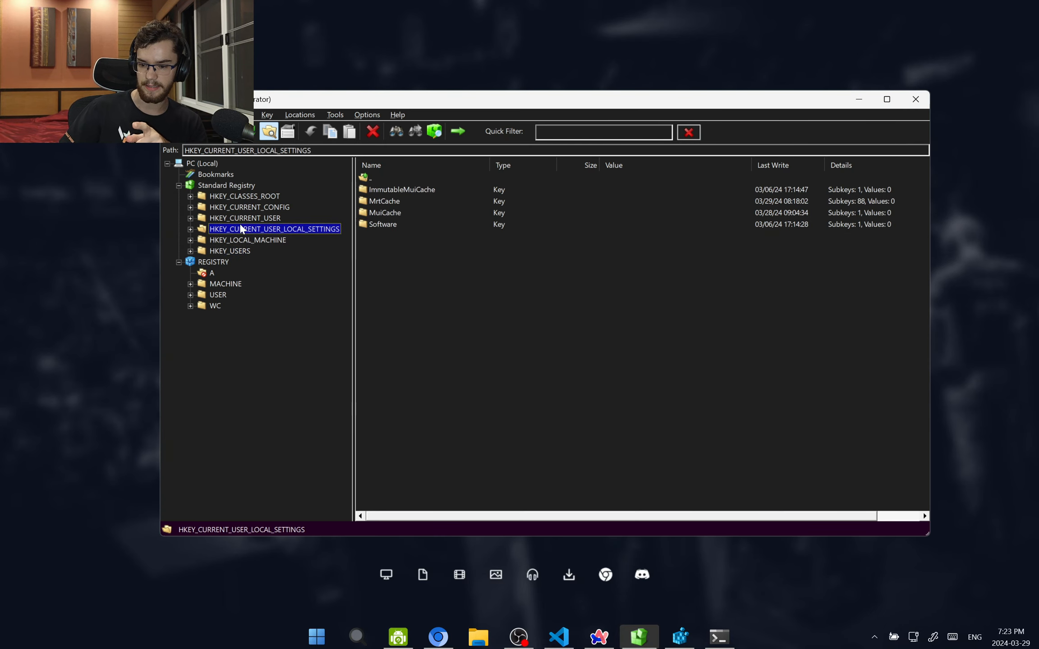
left_click(236, 199)
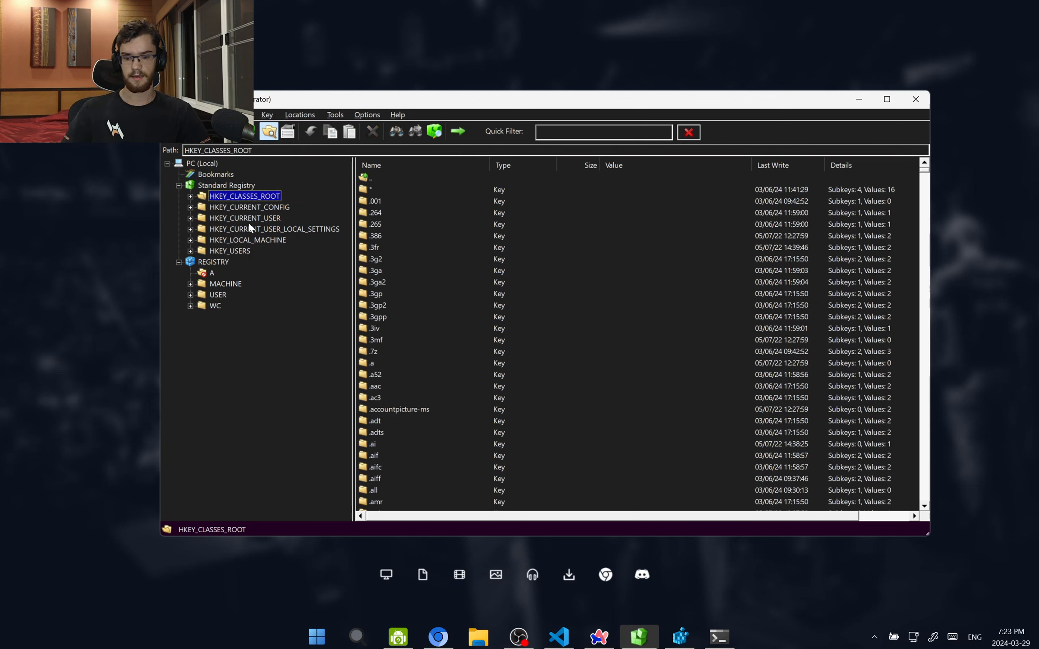
left_click(246, 219)
left_click(234, 239)
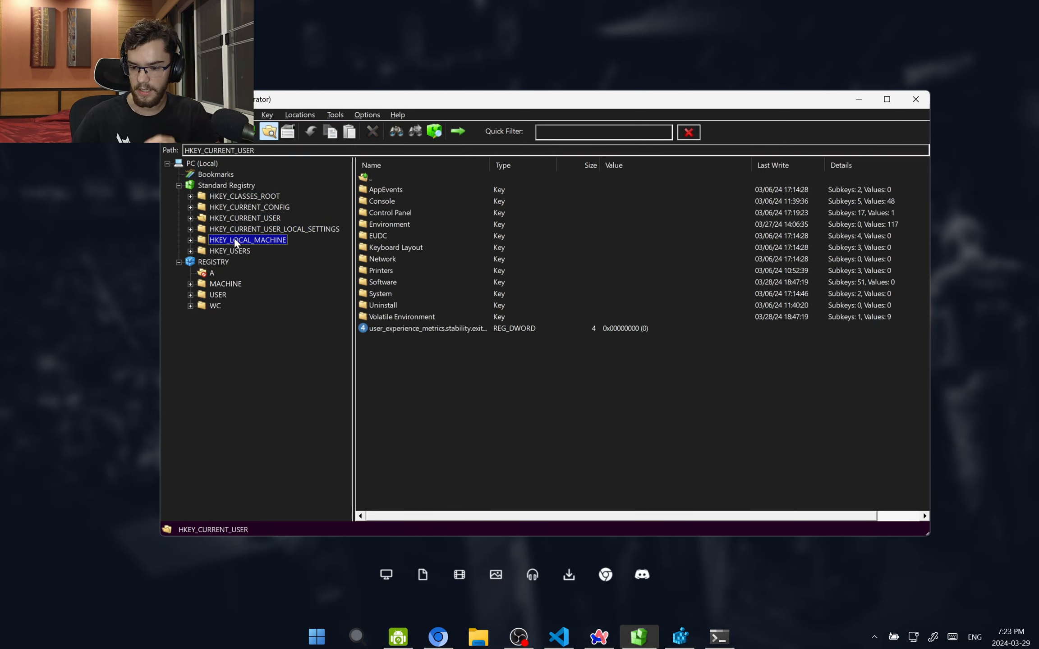
Expand HKEY_LOCAL_MACHINE and its SYSTEM key, and show the contents of CurrentControlSet
left_click(190, 240)
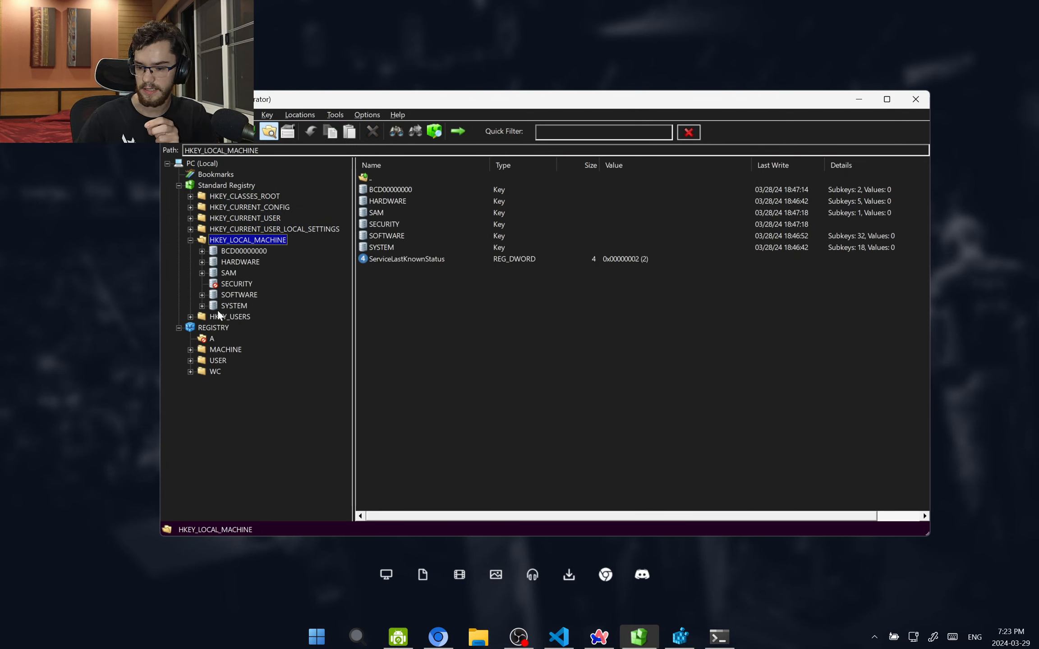
left_click(202, 306)
left_click(233, 306)
left_click(262, 339)
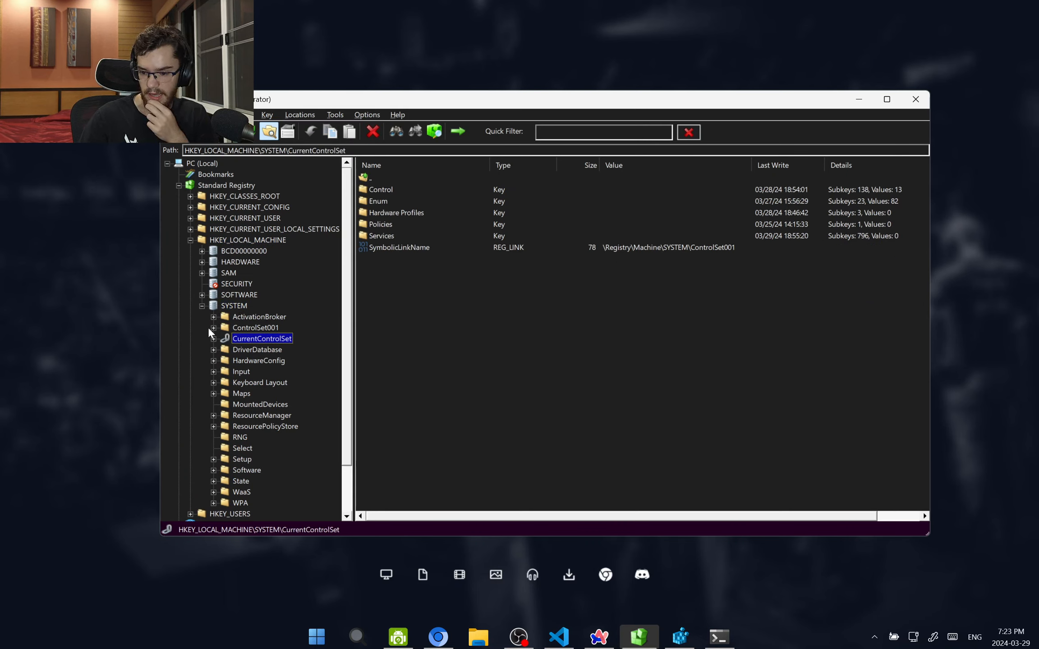
Compare ControlSet001 with CurrentControlSet and select the SymbolicLinkName value in CurrentControlSet
left_click(240, 327)
key("Down")
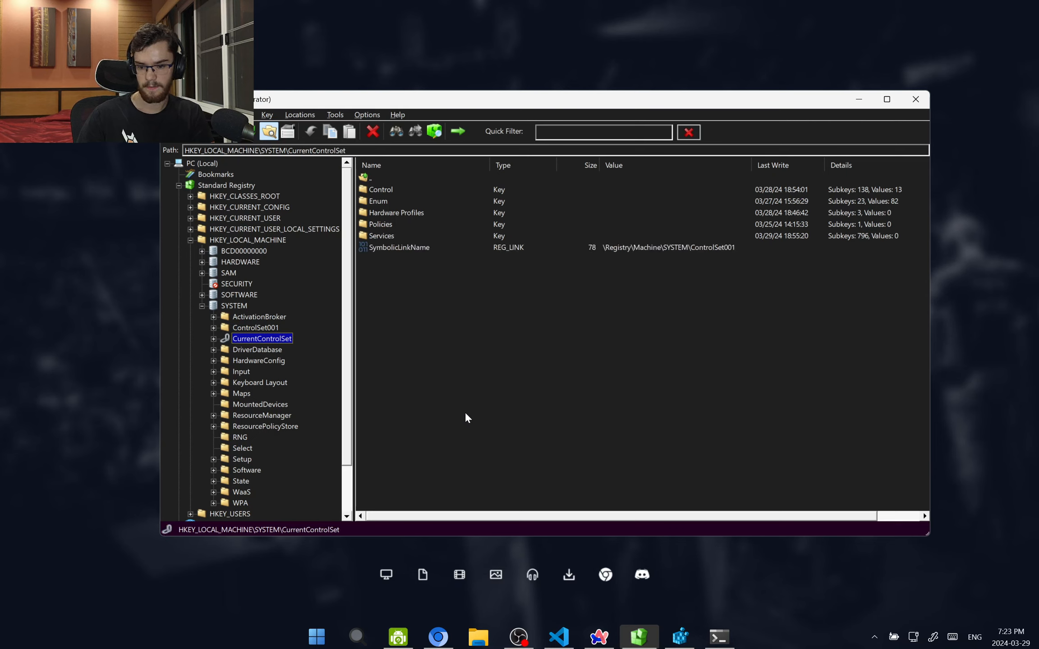
key("Up")
key("Down")
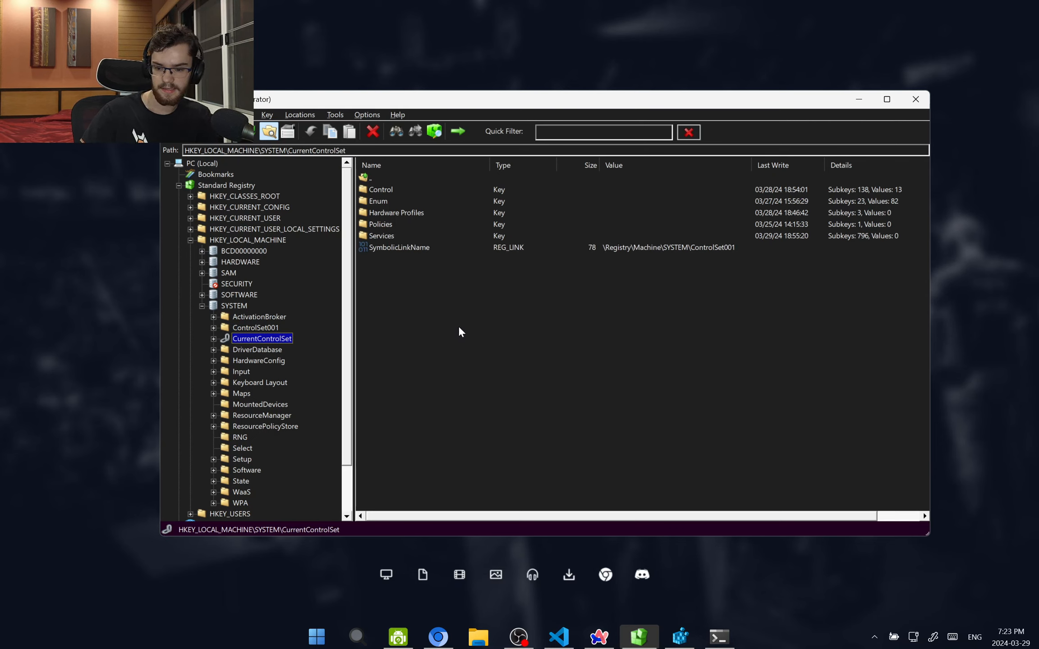
left_click(380, 247)
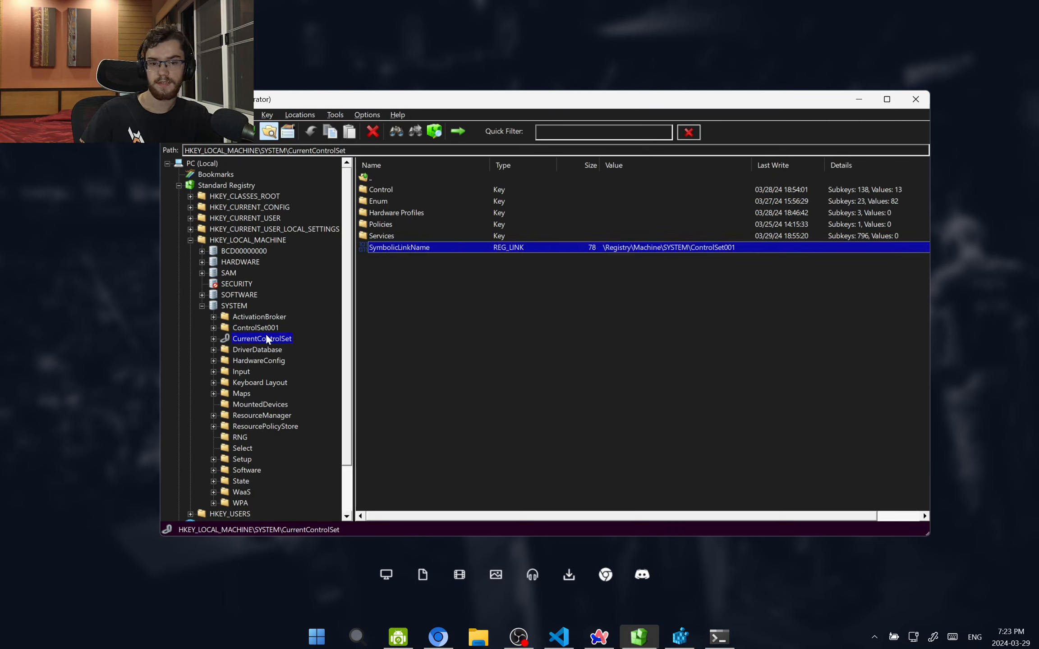
Alternate between CurrentControlSet and ControlSet001 to examine how their subkeys and values correspond
left_click(251, 339)
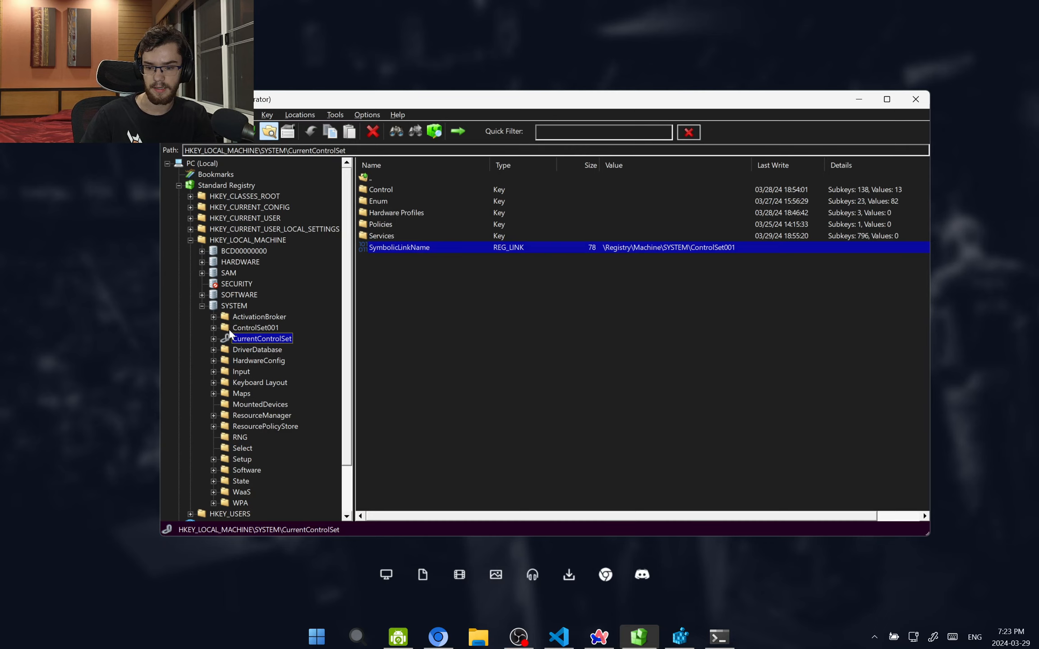
left_click(249, 328)
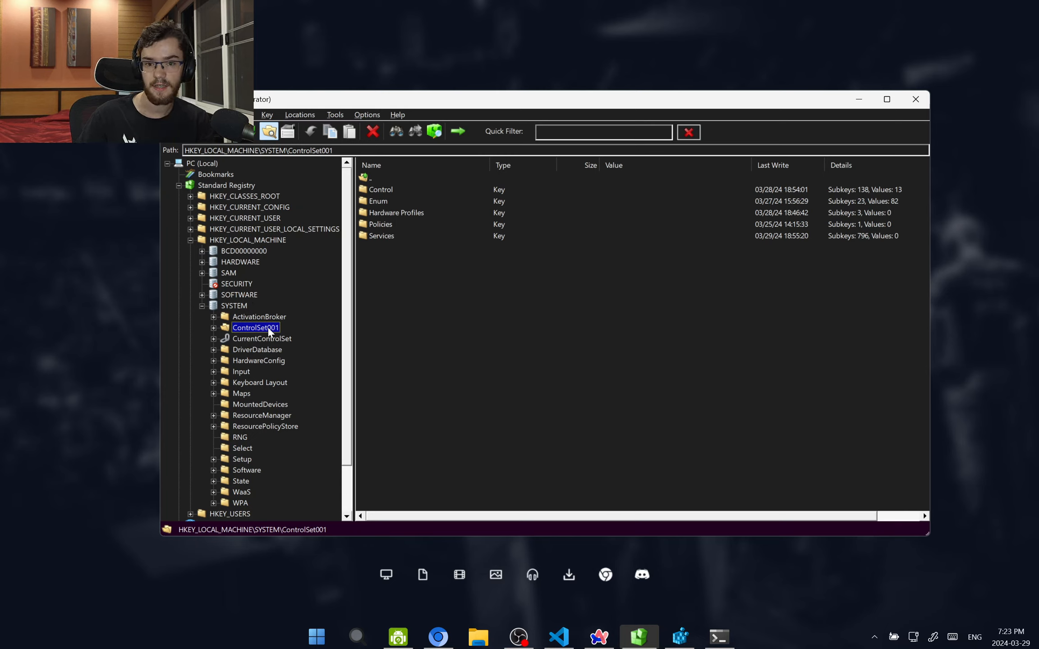
left_click(269, 338)
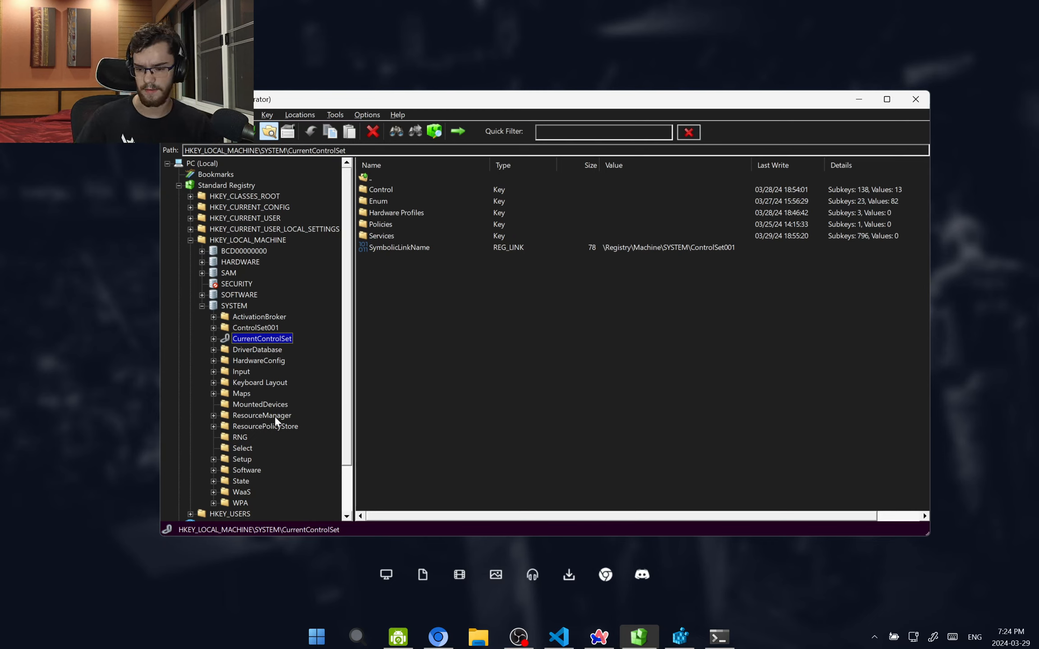
left_click(250, 328)
left_click(259, 337)
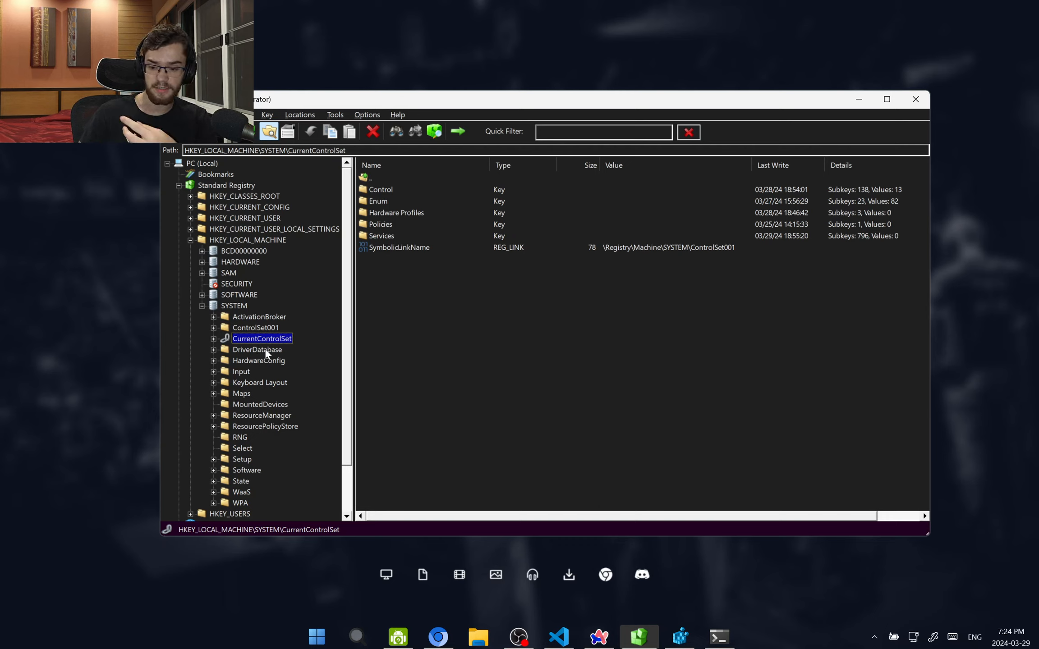
Compare CurrentControlSet with the neighbouring DriverDatabase and HardwareConfig keys
left_click(258, 350)
left_click(255, 338)
left_click(255, 360)
left_click(254, 342)
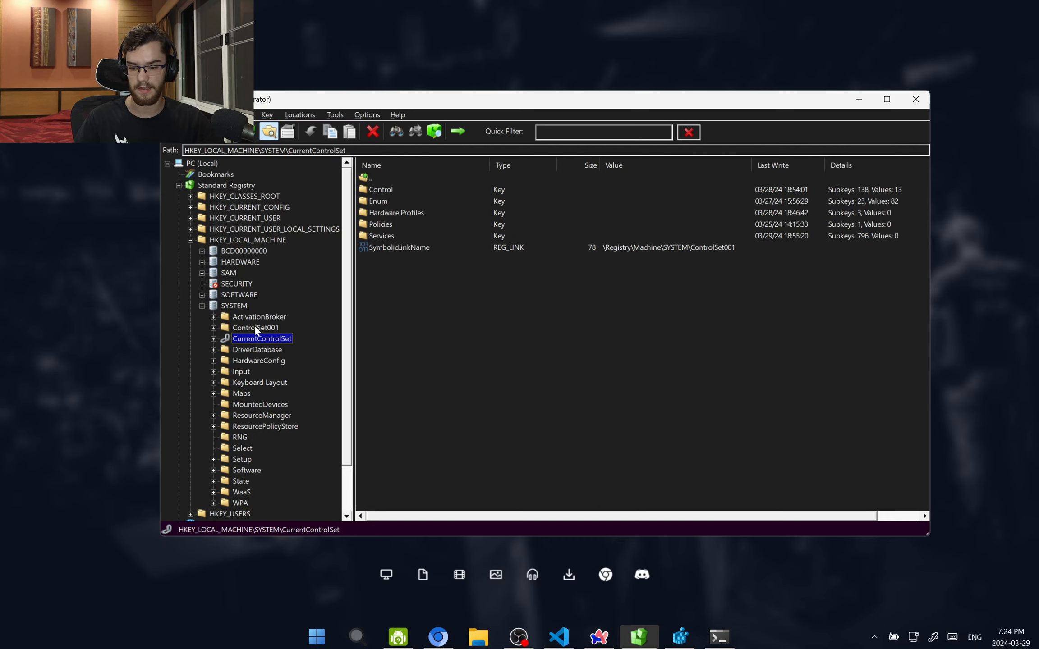
Check ControlSet001 against CurrentControlSet once more, ending with CurrentControlSet selected
left_click(255, 326)
left_click(266, 338)
left_click(266, 329)
left_click(267, 339)
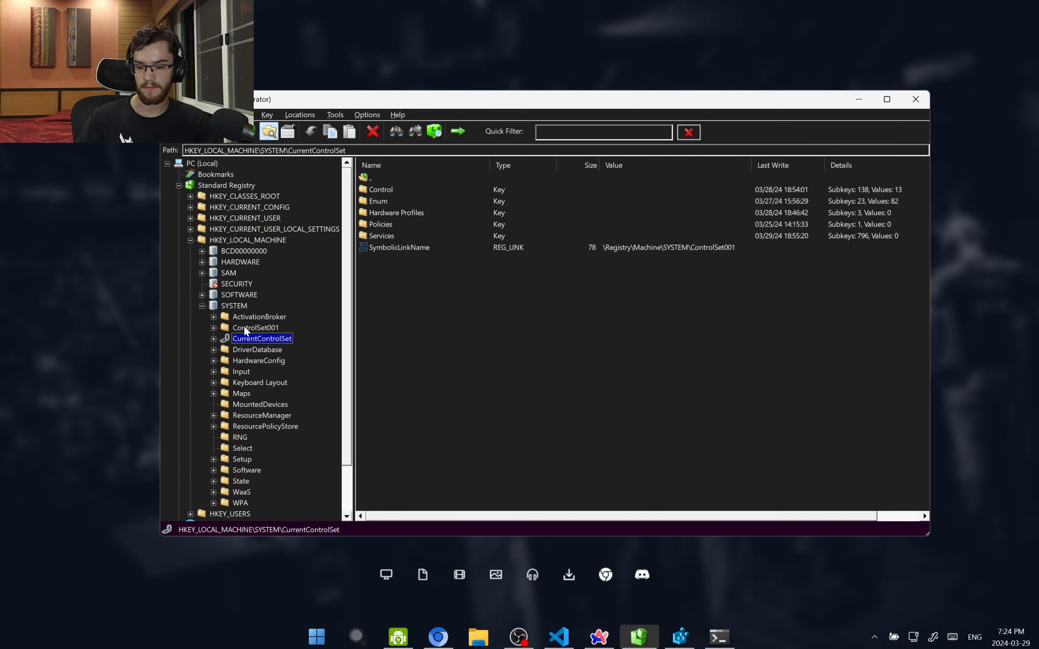
Compare ControlSet001 with CurrentControlSet, and switch to Registry Editor to open ControlSet001 under SYSTEM
left_click(245, 328)
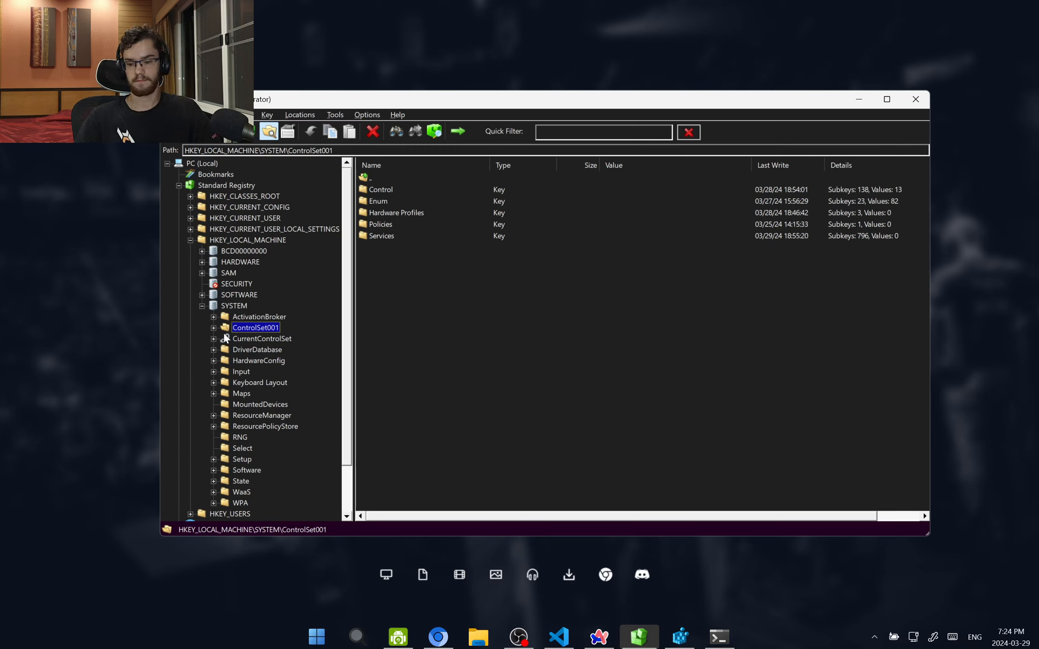
left_click(257, 340)
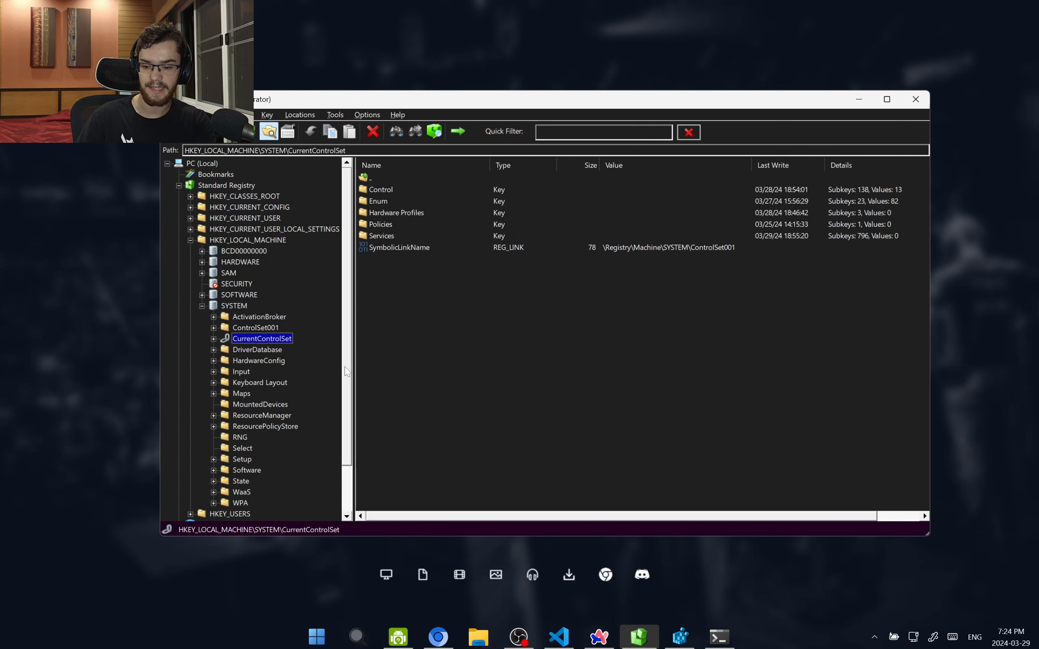
left_click(680, 636)
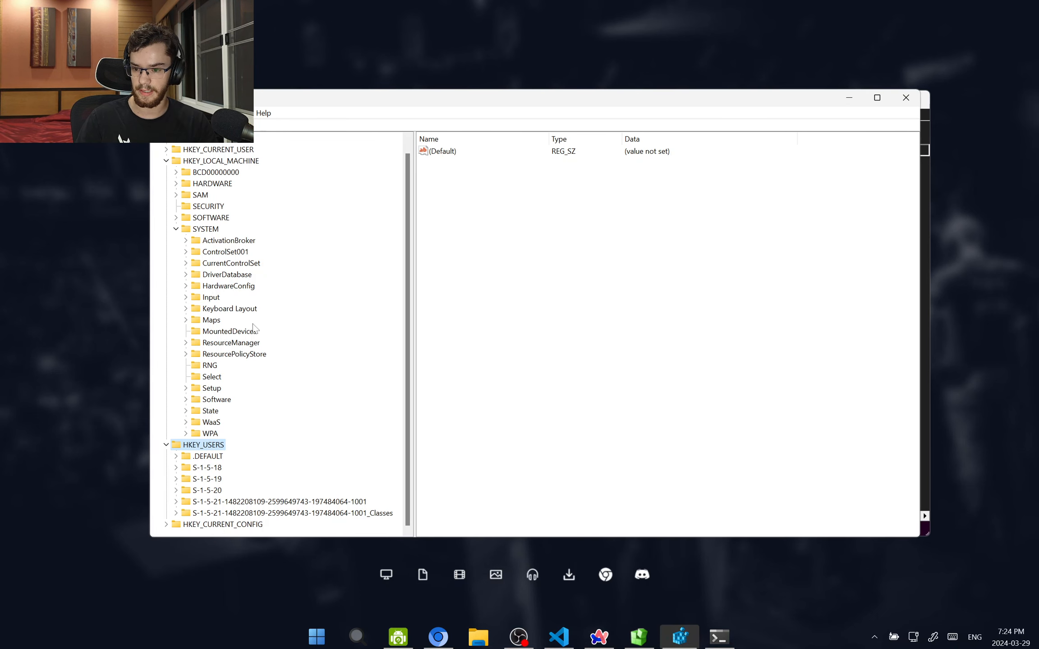
scroll(208, 326, "up", 1)
left_click(218, 264)
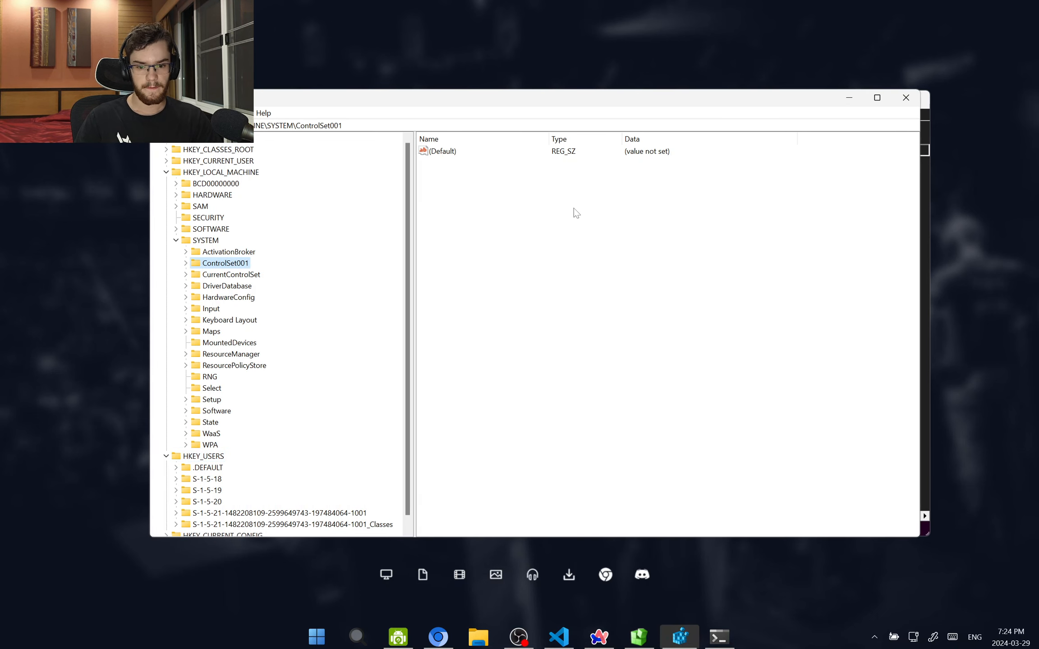
Alternate between CurrentControlSet and ControlSet001 in Registry Editor to compare the values it shows for each, ending on ControlSet001
key("Down")
key("Up")
key("Down")
key("Up")
key("Down")
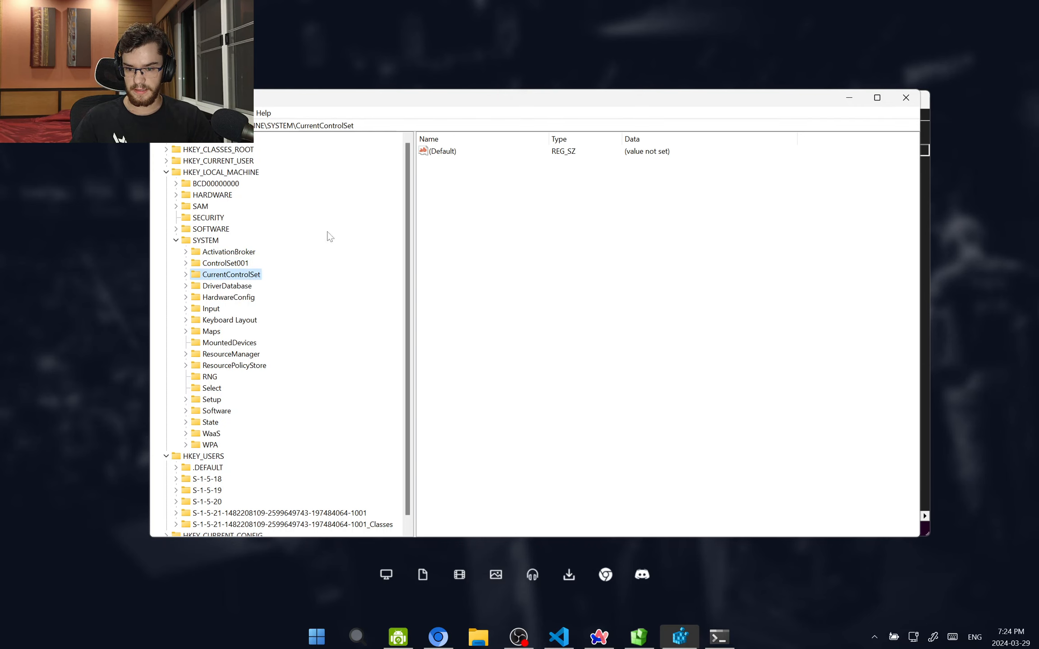
key("Up")
key("Down")
key("Up")
key("Down")
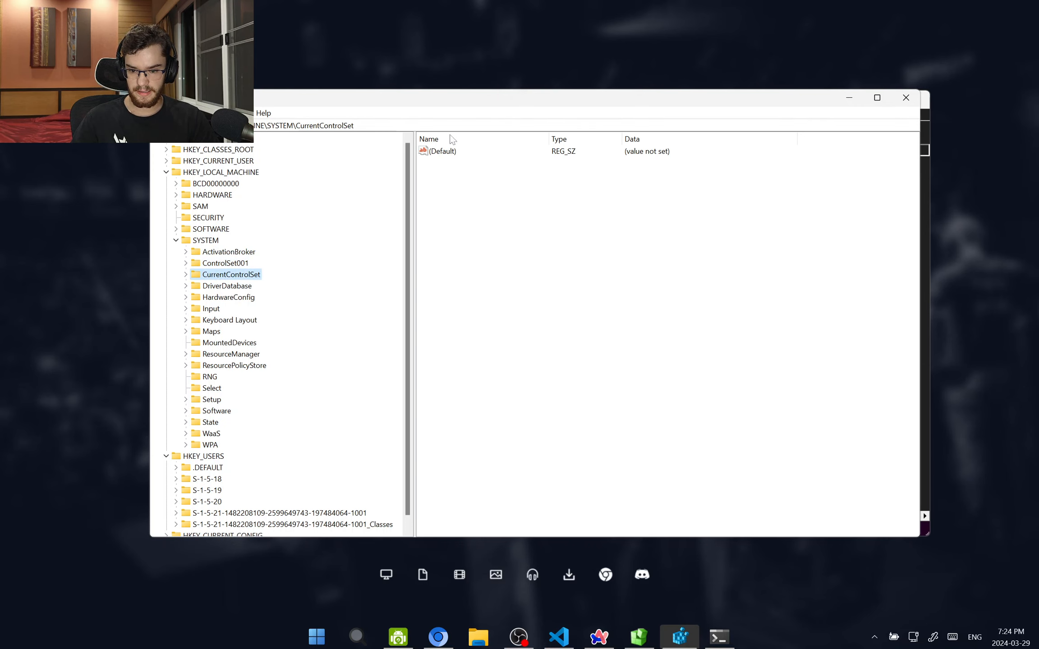
key("Up")
Move Registry Editor out of the way and inspect CurrentControlSet's subkeys in Total Registry, ending with its SymbolicLinkName value selected
left_click_drag(485, 100, 509, 395)
left_click(392, 234)
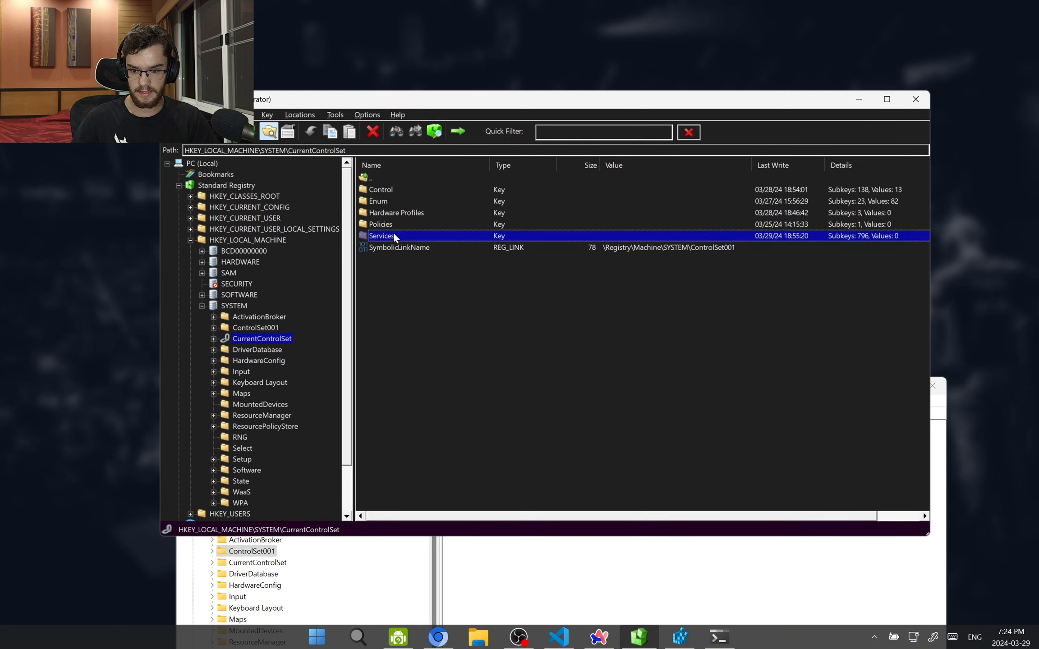
key("Up")
key("Up")
key("Up")
left_click(213, 339)
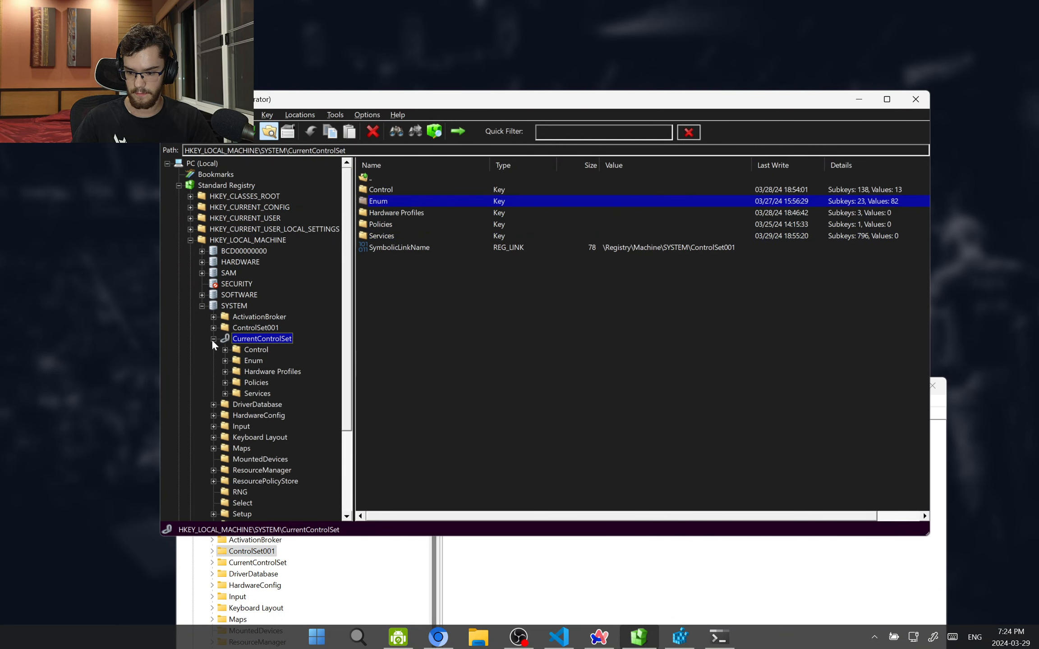
left_click(213, 339)
left_click(396, 247)
Switch to Registry Editor, expand CurrentControlSet beside Total Registry to compare its contents, and return to Total Registry
left_click(585, 588)
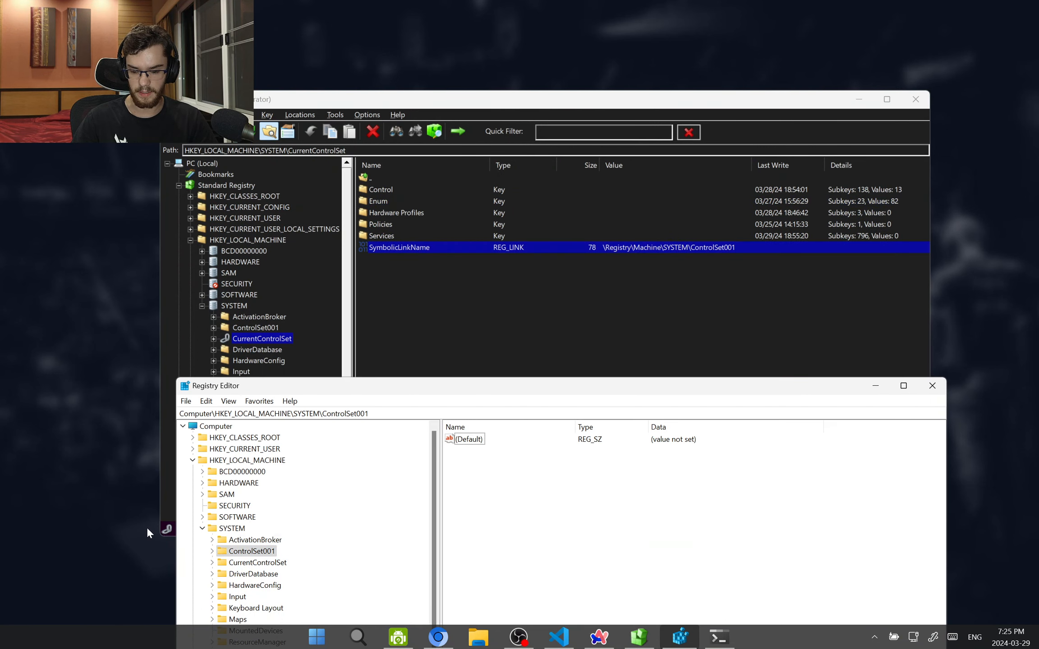
left_click(212, 563)
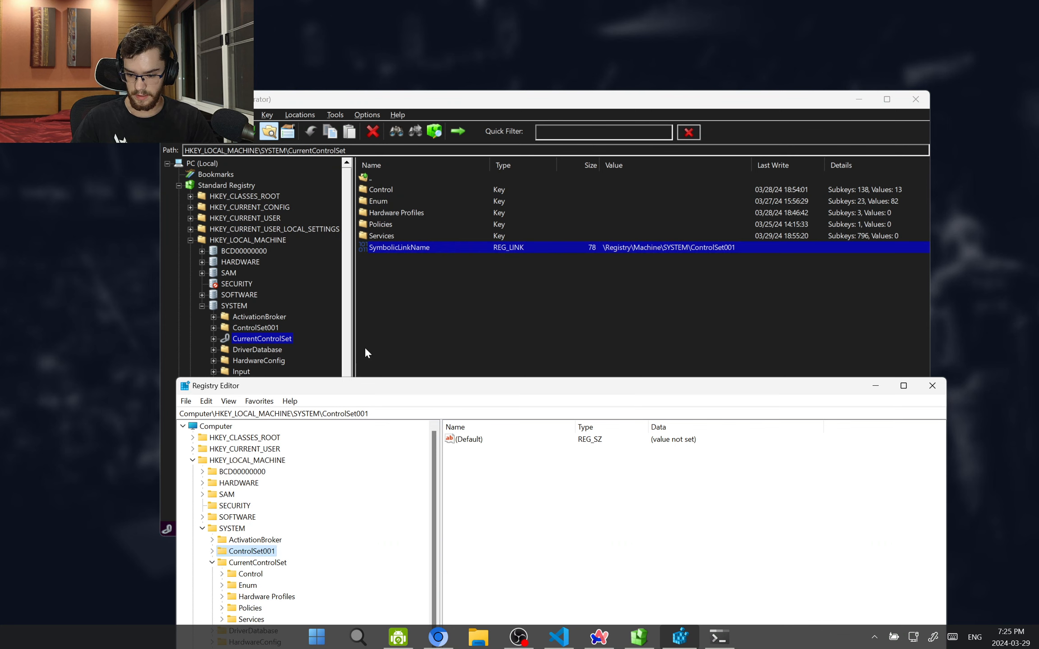
left_click_drag(381, 389, 658, 203)
left_click(526, 431)
left_click(529, 374)
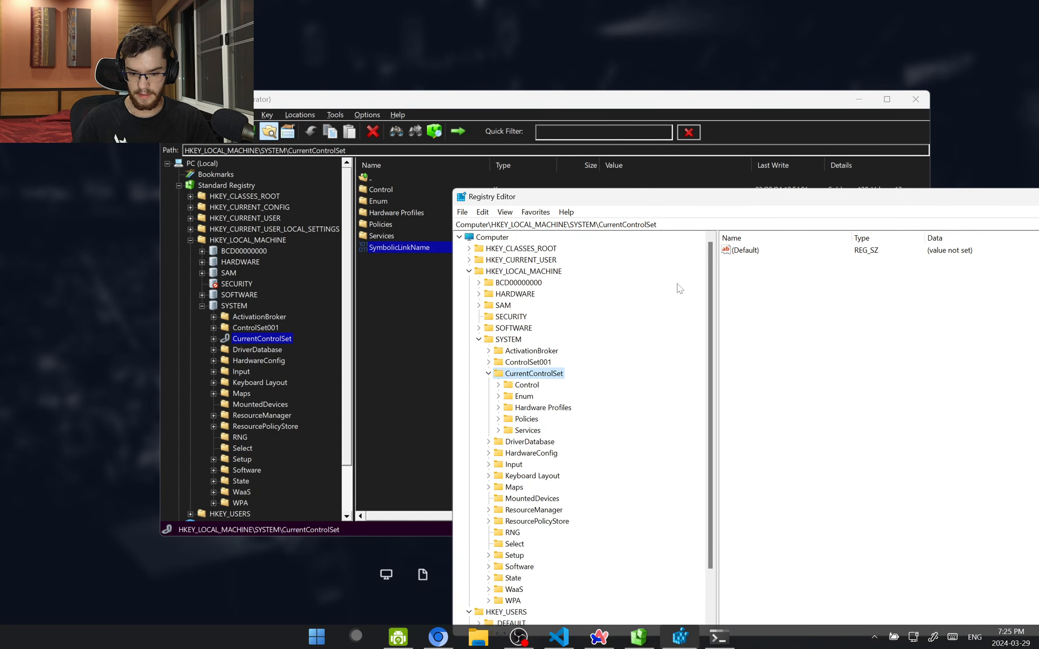
left_click_drag(826, 202, 383, 270)
left_click_drag(582, 270, 785, 247)
left_click(959, 239)
left_click(208, 335)
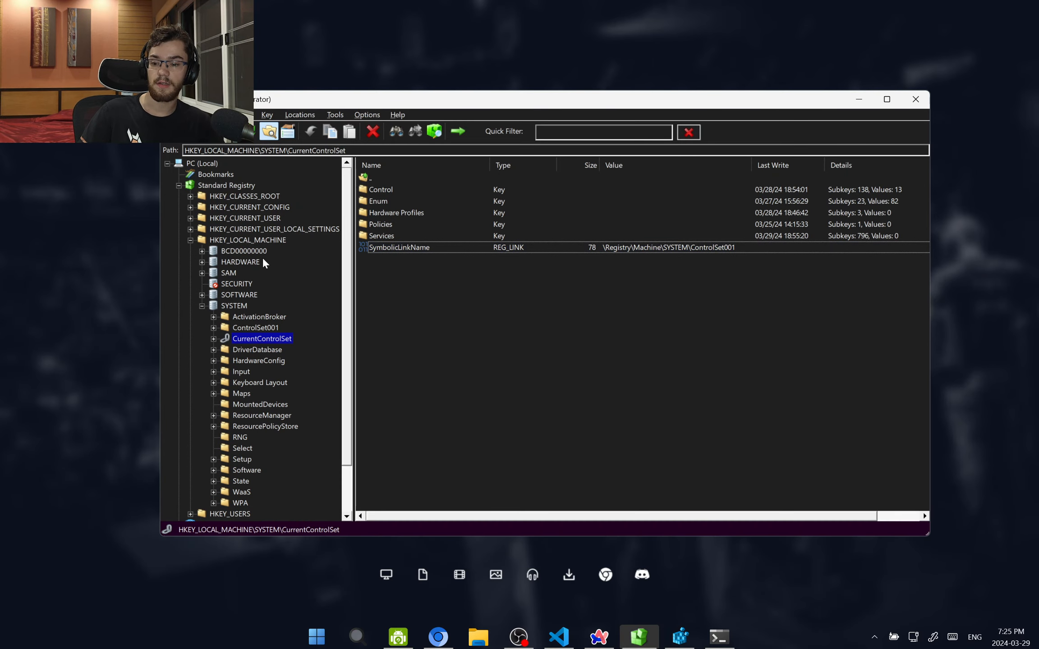
View the contents of HKEY_LOCAL_MACHINE and HKEY_CURRENT_USER, and collapse HKEY_LOCAL_MACHINE
left_click(246, 239)
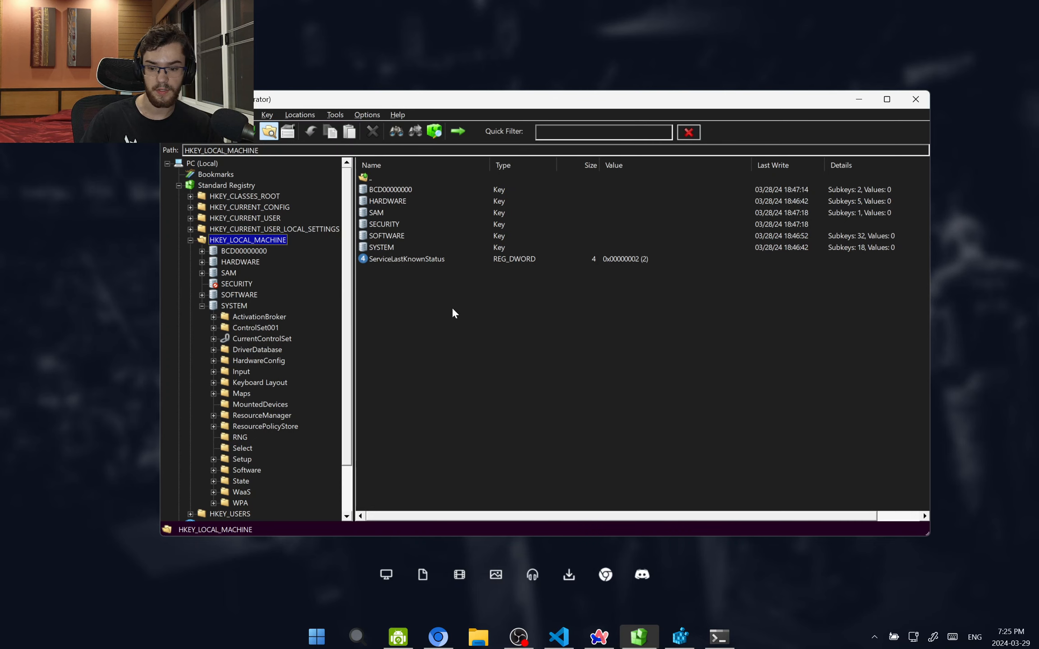
left_click(227, 218)
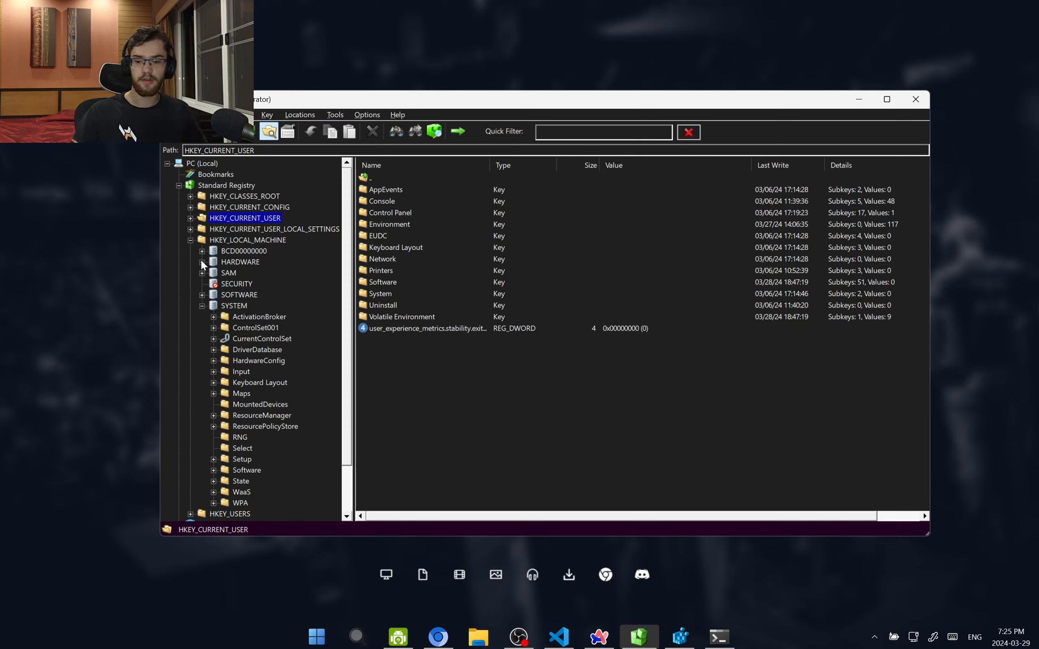
left_click(190, 240)
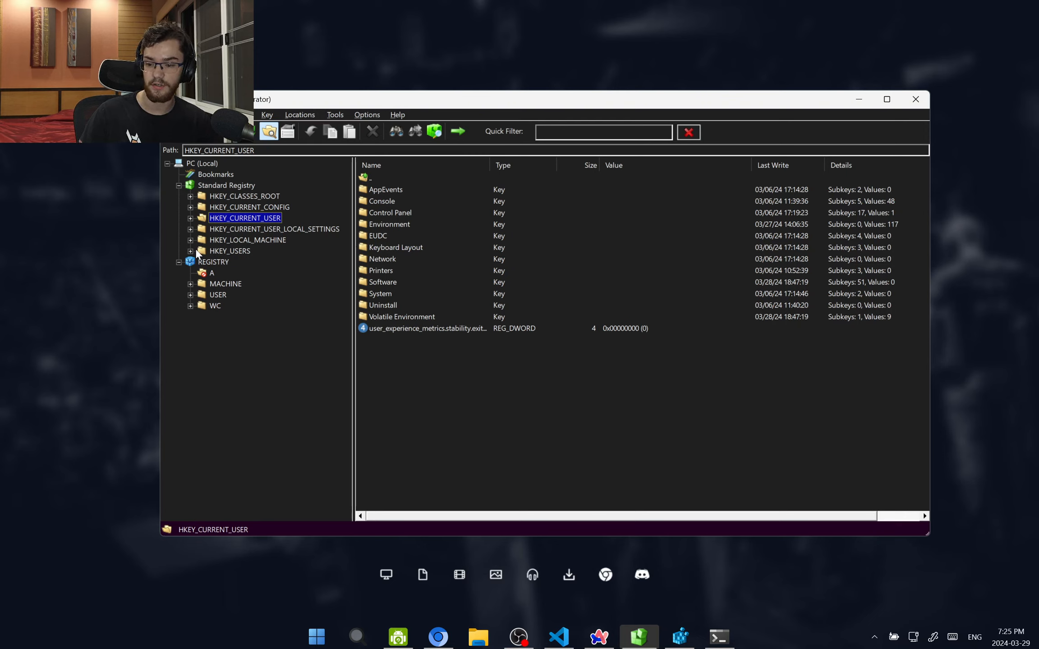
Expand HKEY_USERS and compare the contents of the user's SID key ending in 1001 with HKEY_CURRENT_USER
left_click(190, 251)
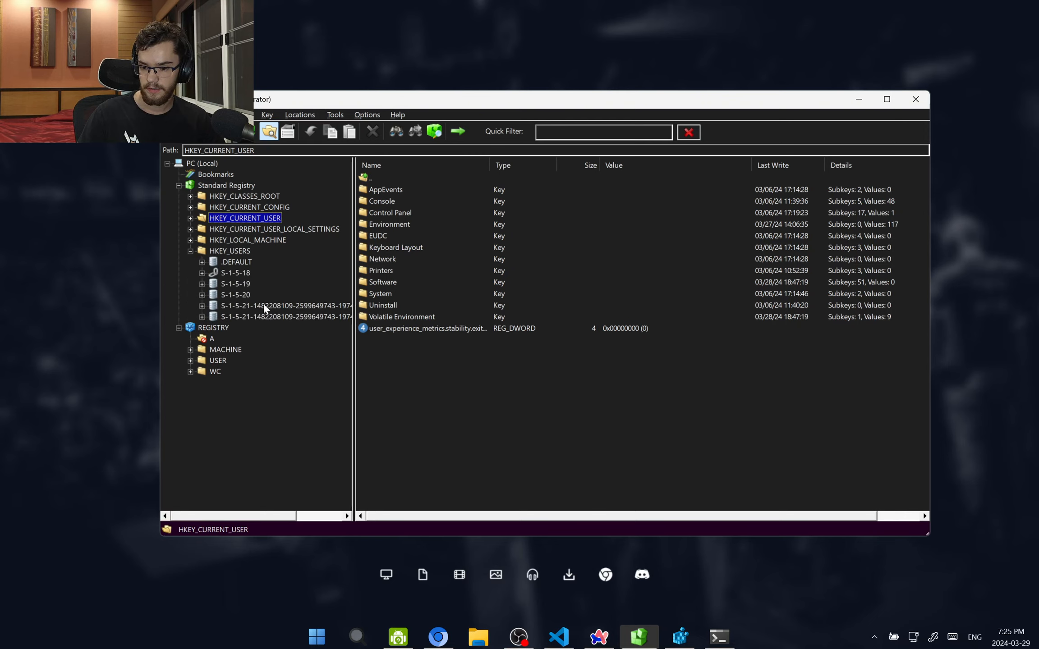
left_click(253, 305)
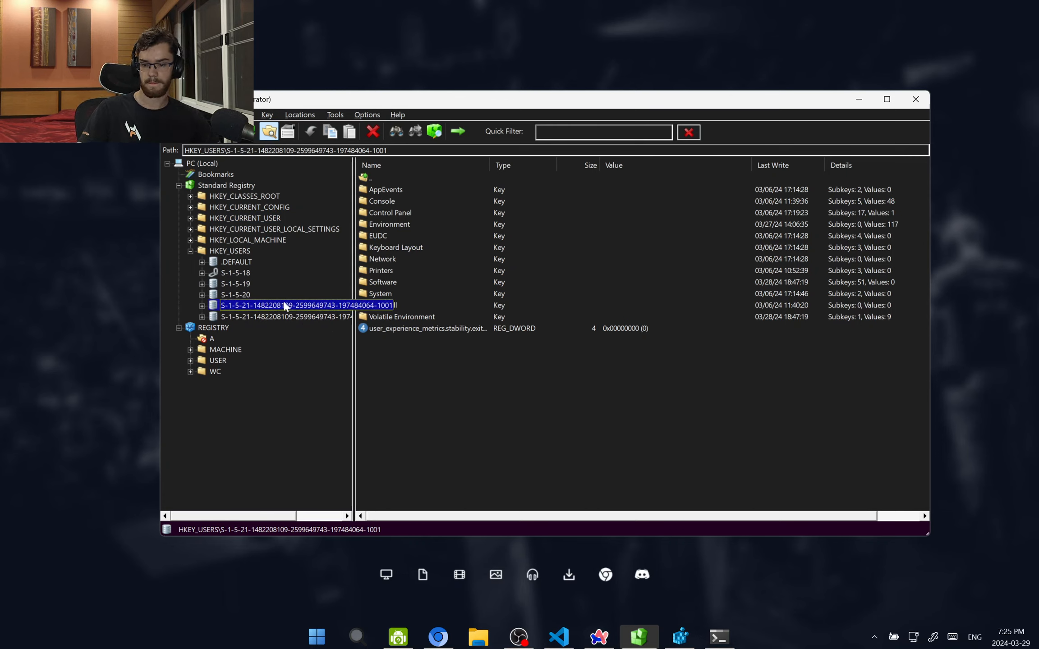
left_click(249, 220)
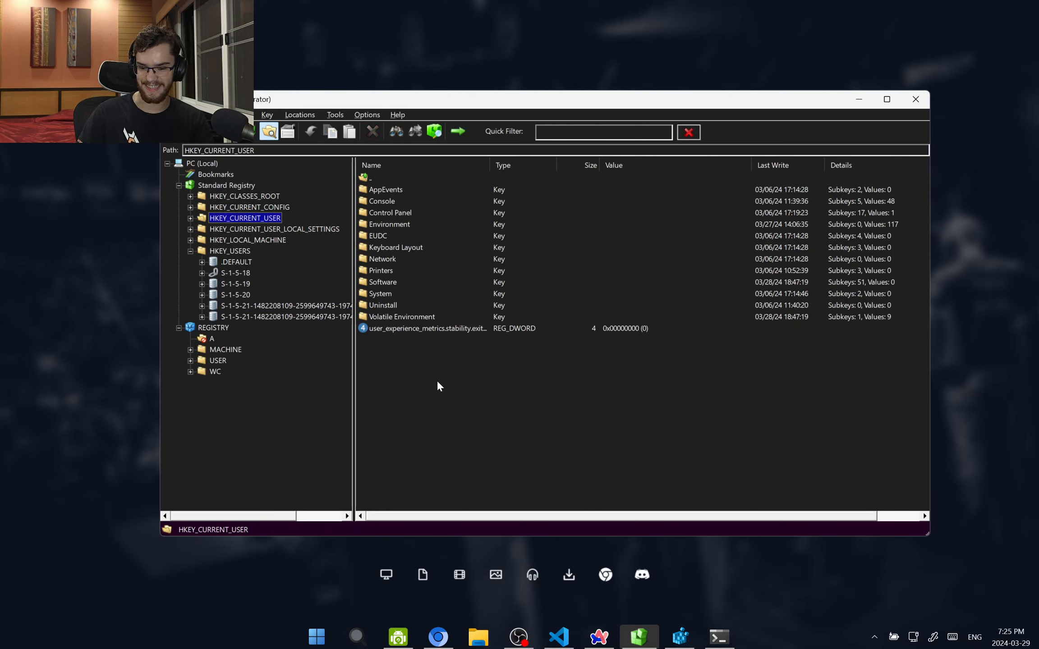
left_click(242, 306)
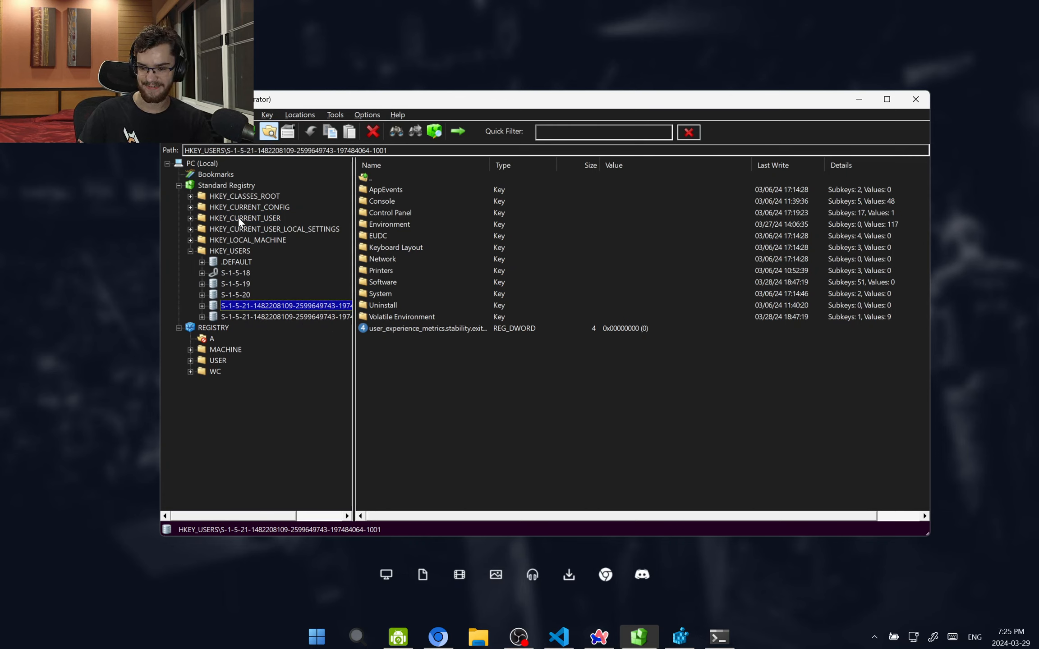
left_click(238, 217)
left_click(256, 306)
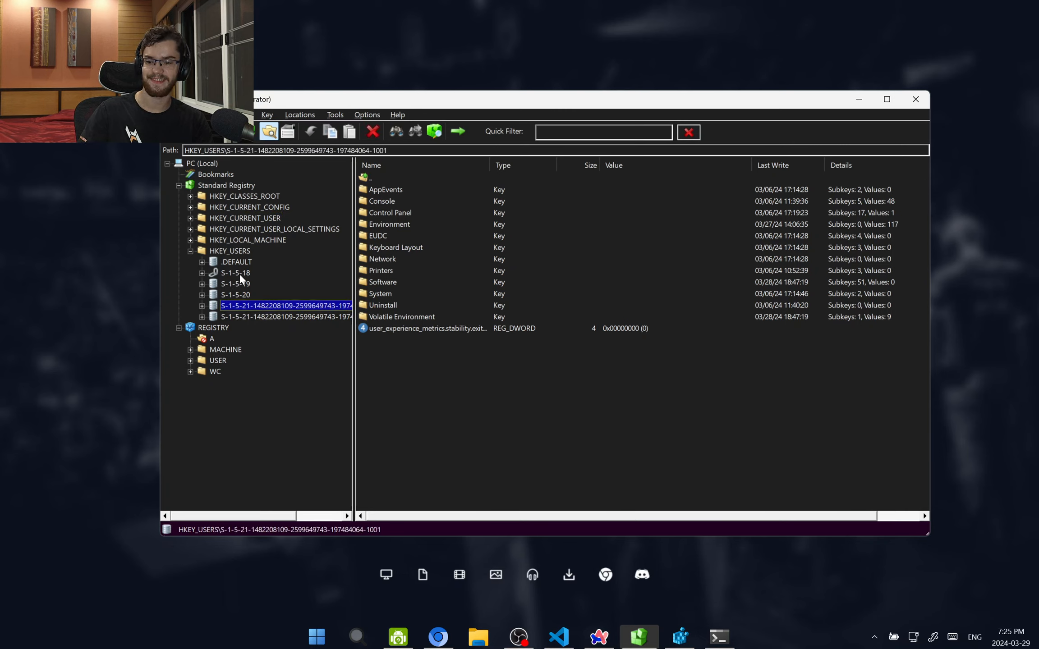
Inspect the S-1-5-18, S-1-5-19 and S-1-5-20 keys under HKEY_USERS, and compare S-1-5-18 with .DEFAULT
left_click(239, 273)
left_click(245, 286)
left_click(246, 294)
left_click(237, 272)
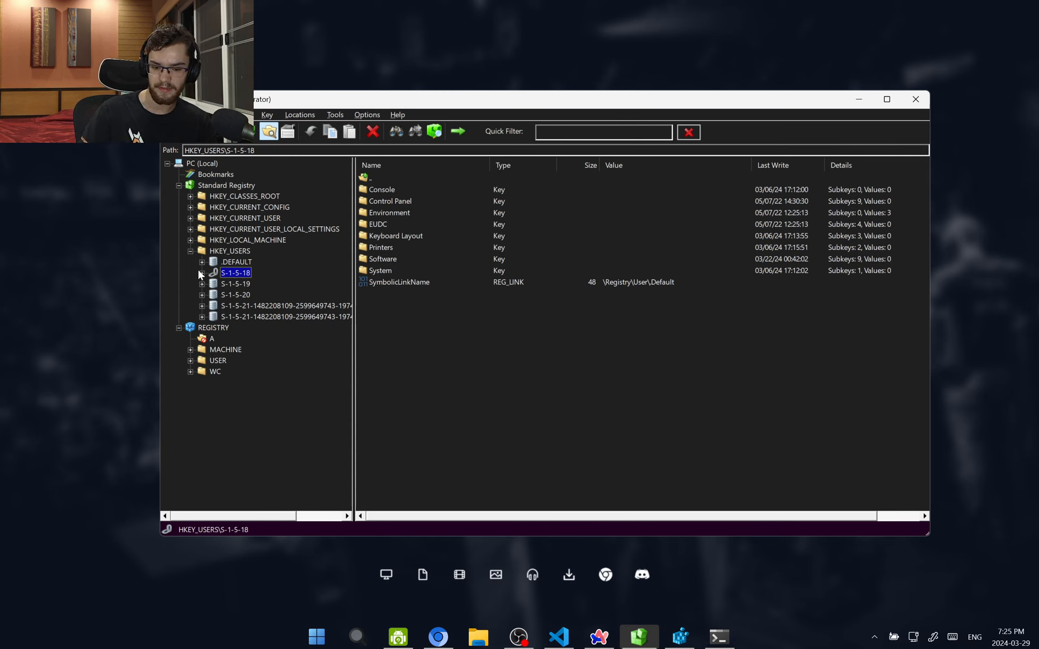
left_click(226, 262)
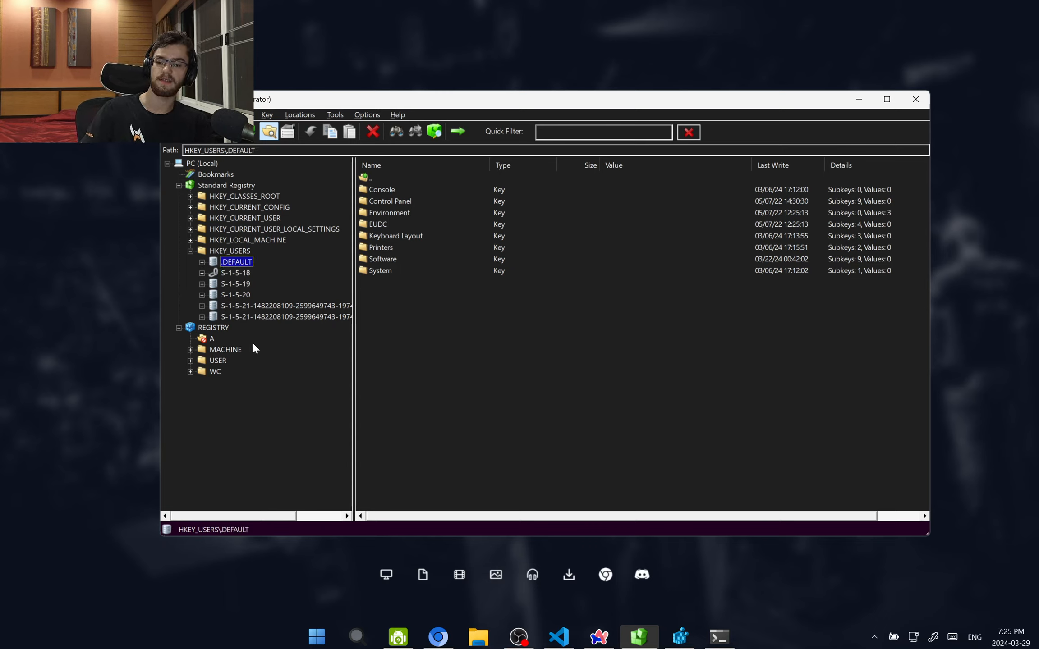
Step back and forth through S-1-5-18, S-1-5-19 and S-1-5-20 to examine the service account hives, ending on S-1-5-20
key("Down")
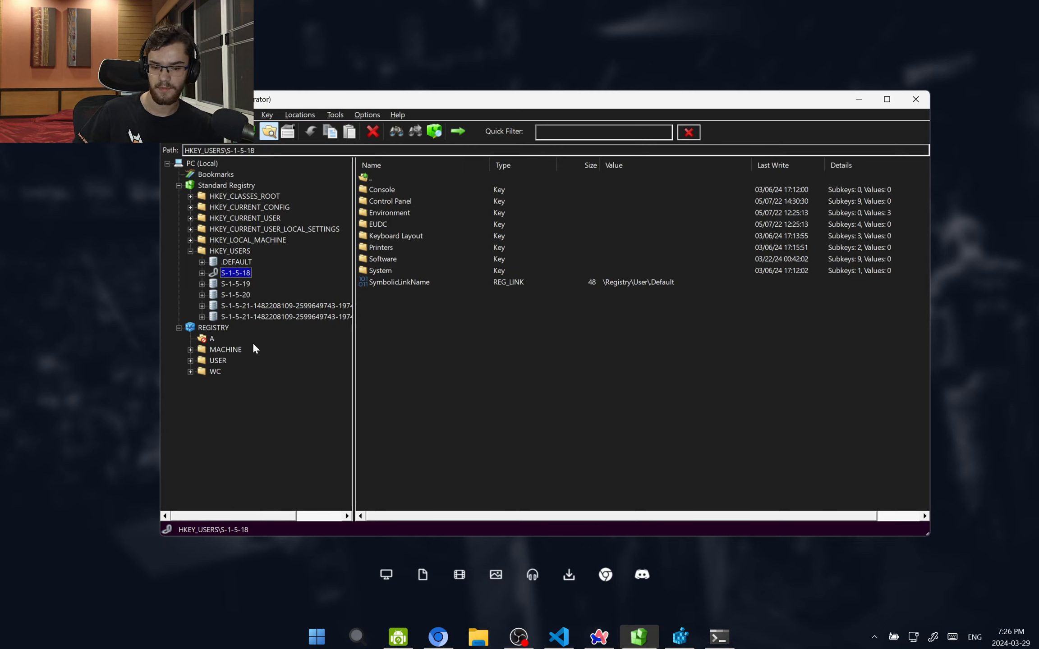
key("Down")
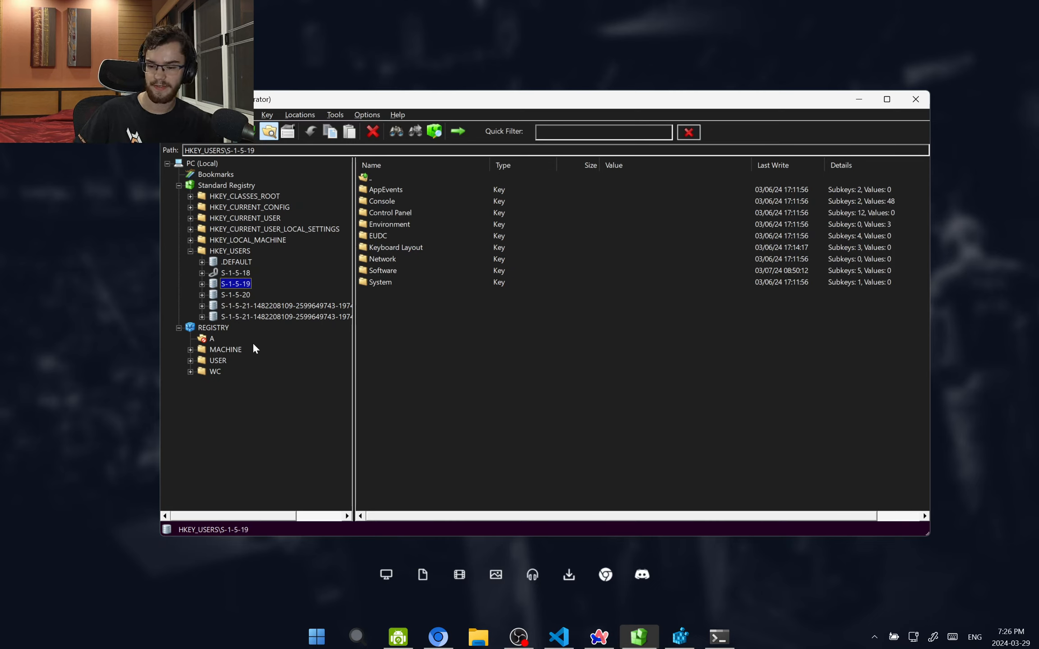
key("Down")
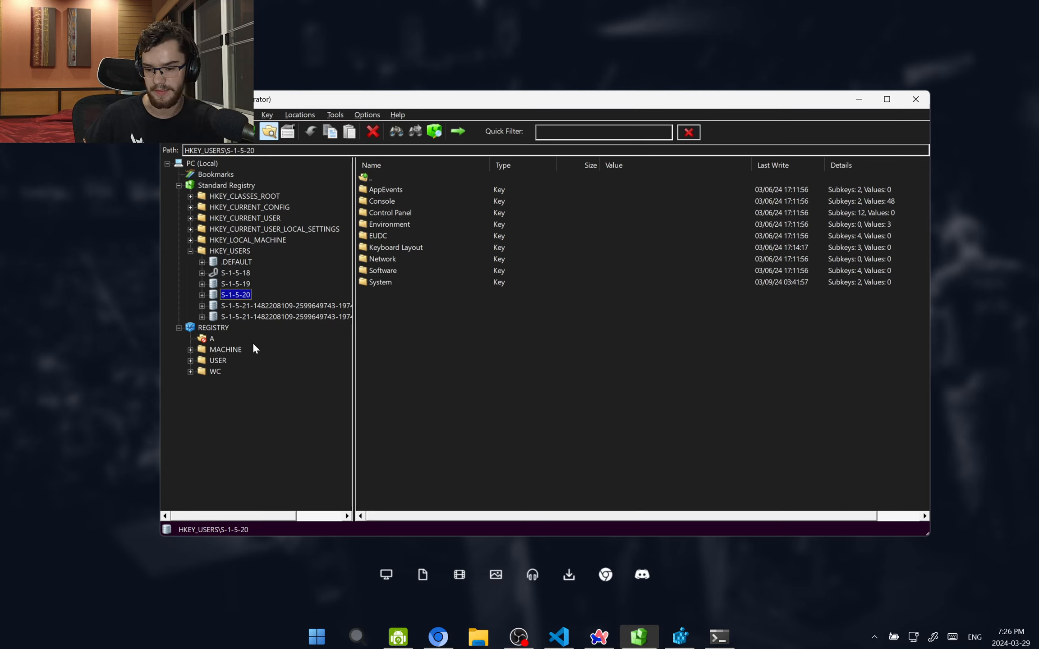
key("Up")
key("Up")
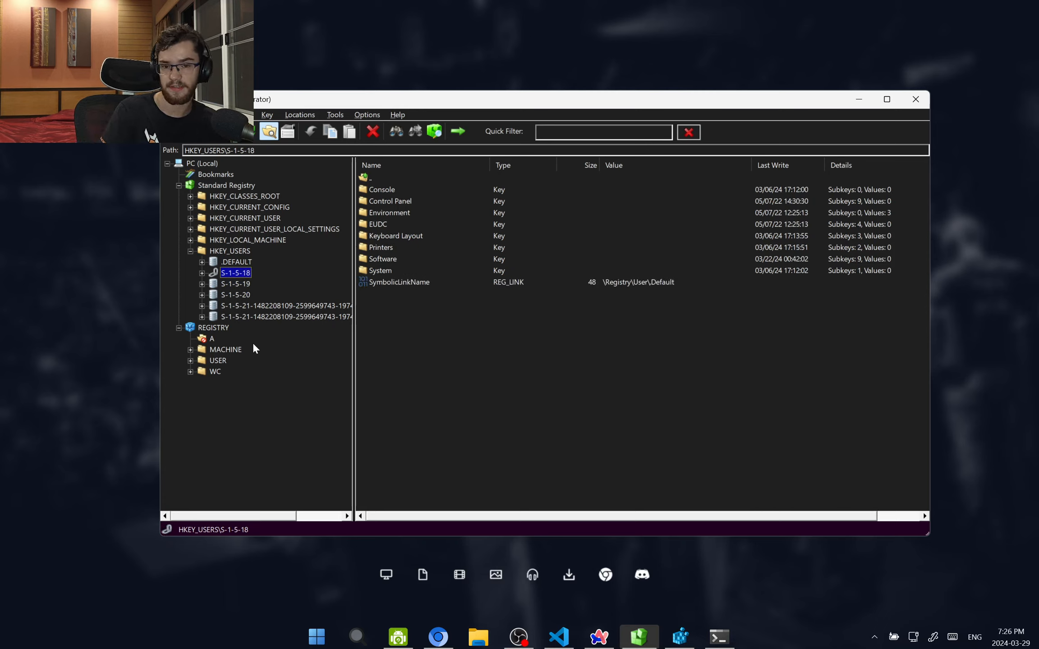
key("Down")
key("Down")
key("Up")
key("Up")
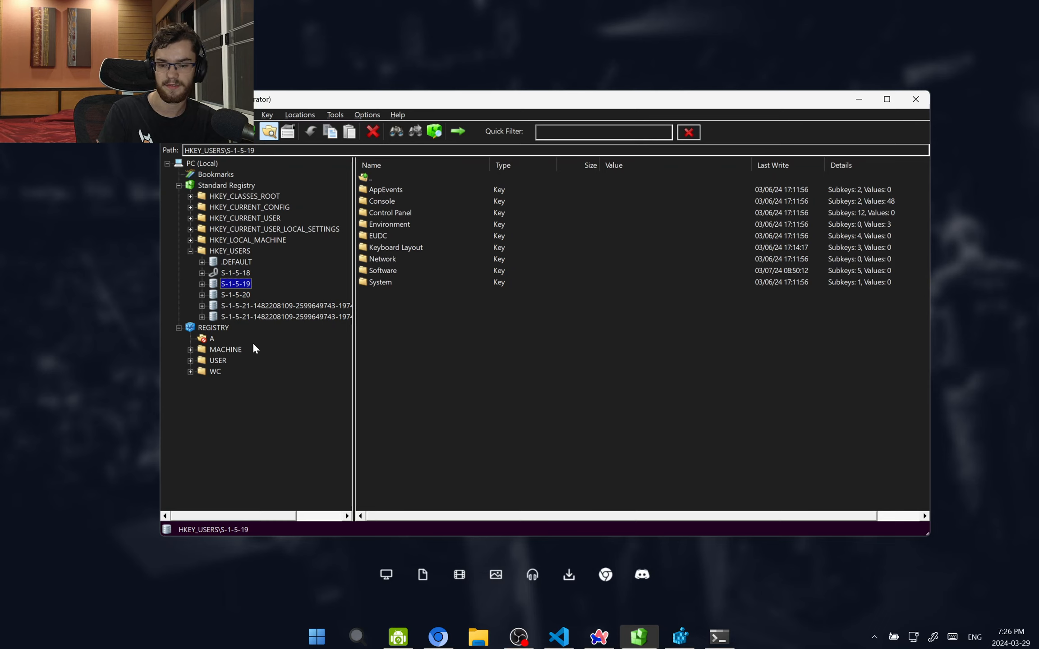
key("Down")
key("Down")
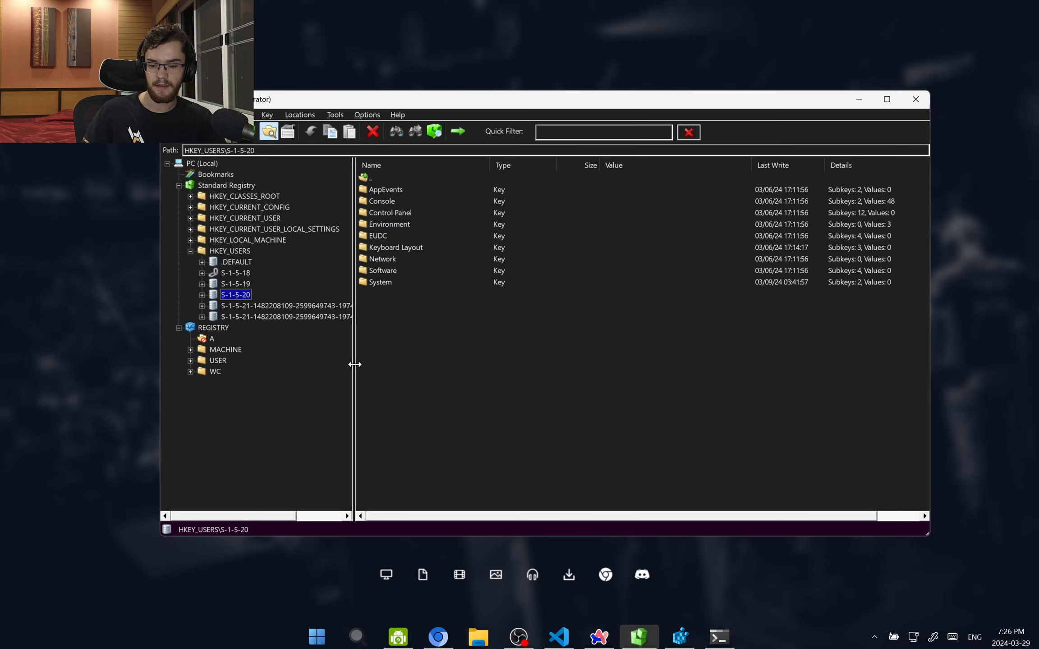
Widen the key tree to show full SID names, and view the user's SID key and its _Classes counterpart
left_click_drag(354, 364, 469, 378)
left_click(366, 306)
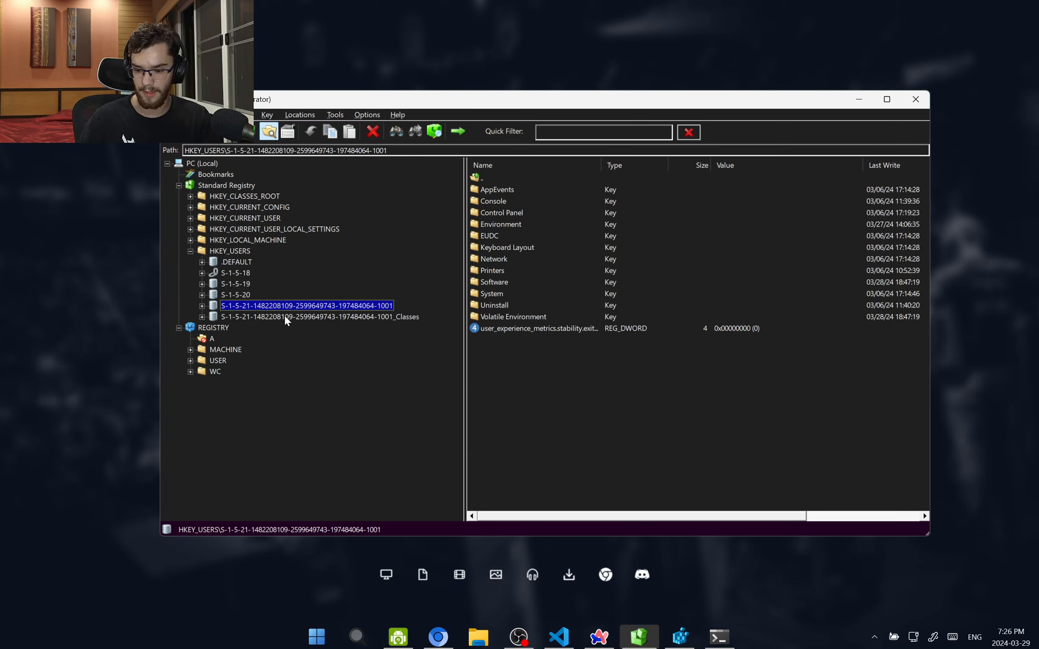
left_click(298, 317)
scroll(565, 389, "down", 10)
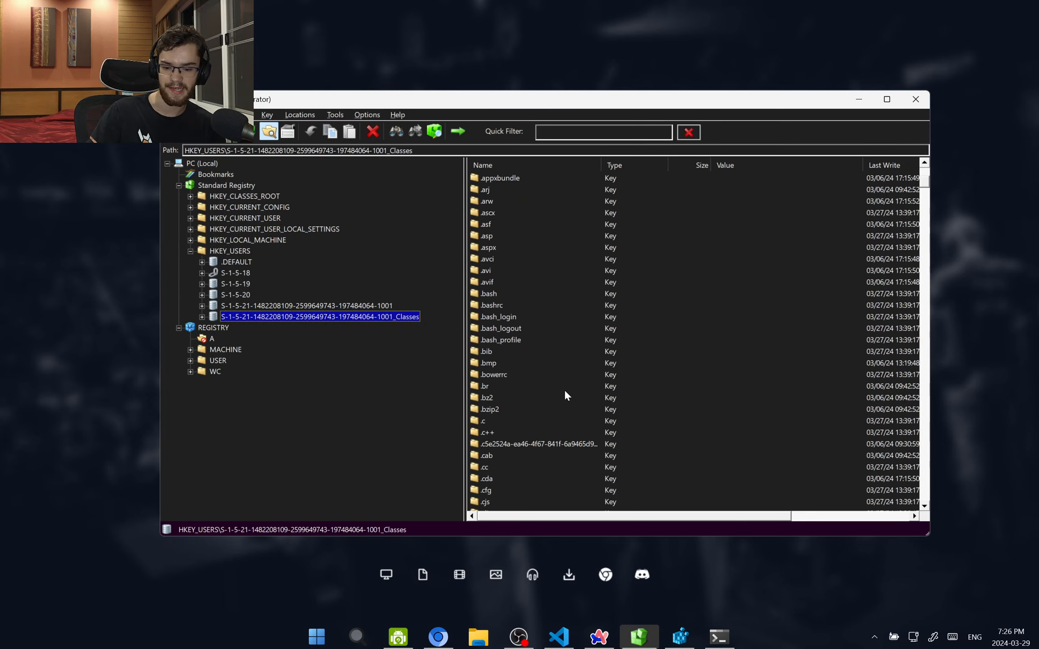
Compare the user's SID key with HKEY_CURRENT_USER and its subkeys, and collapse both HKEY_CURRENT_USER and HKEY_USERS
left_click(334, 306)
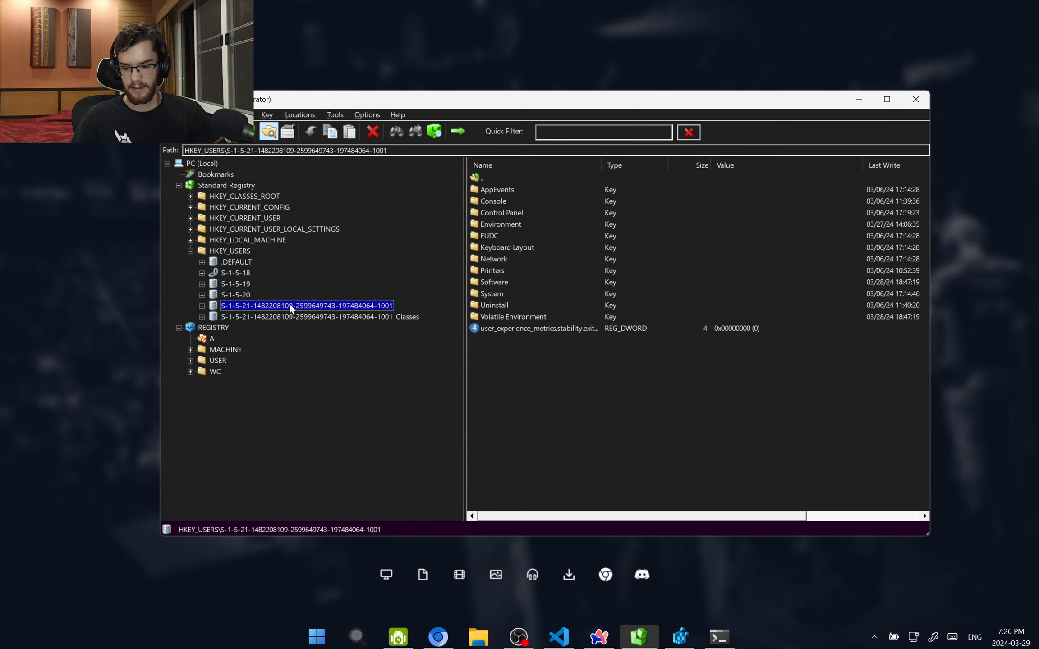
left_click(240, 219)
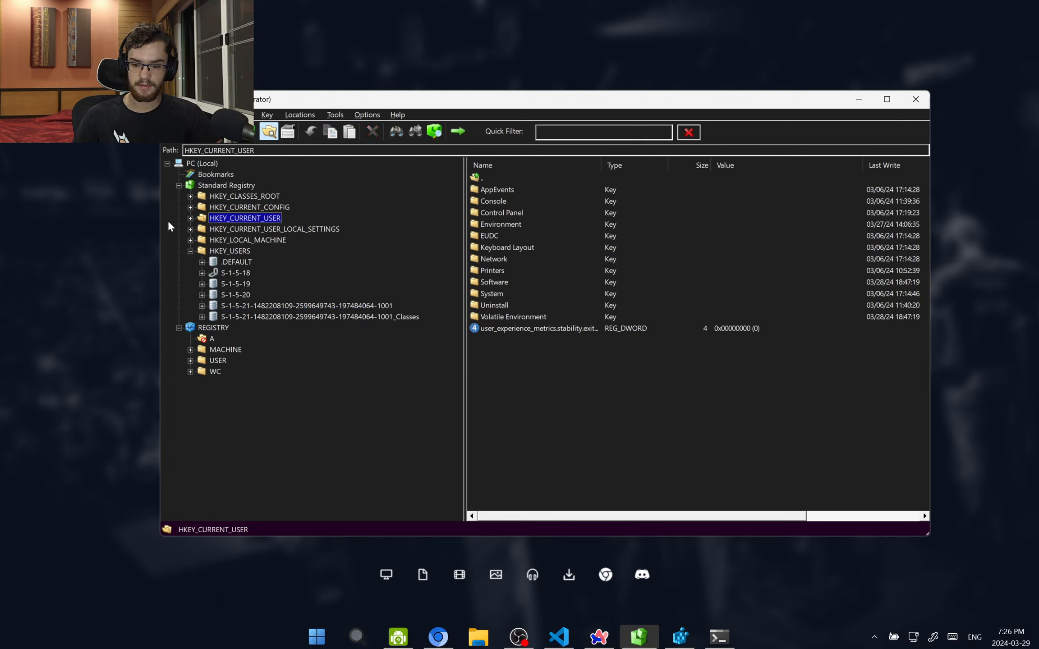
left_click(190, 218)
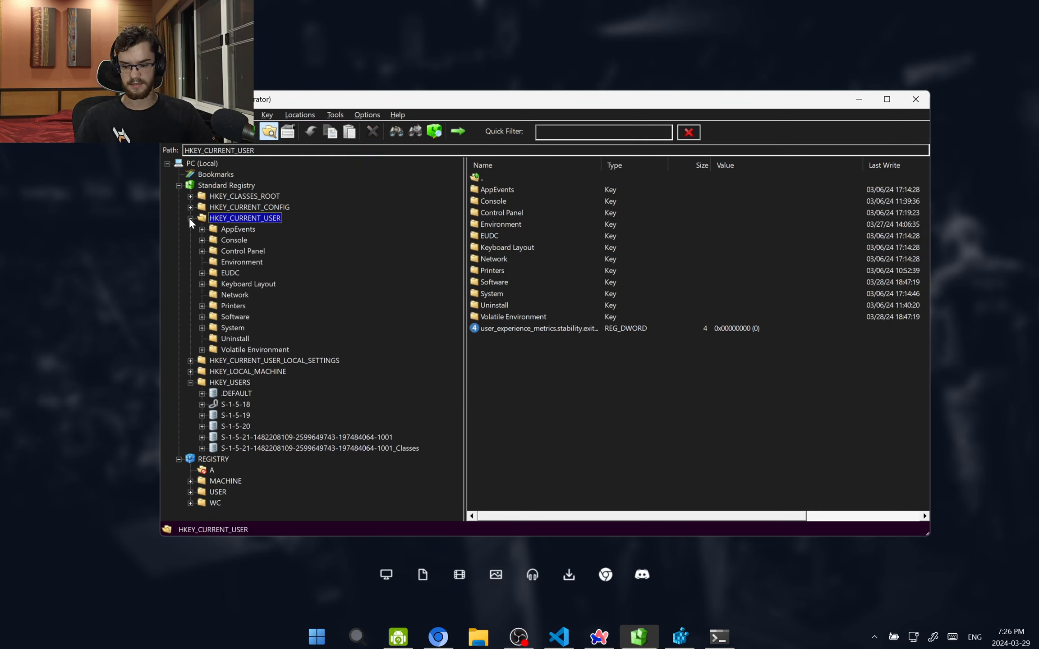
left_click(189, 218)
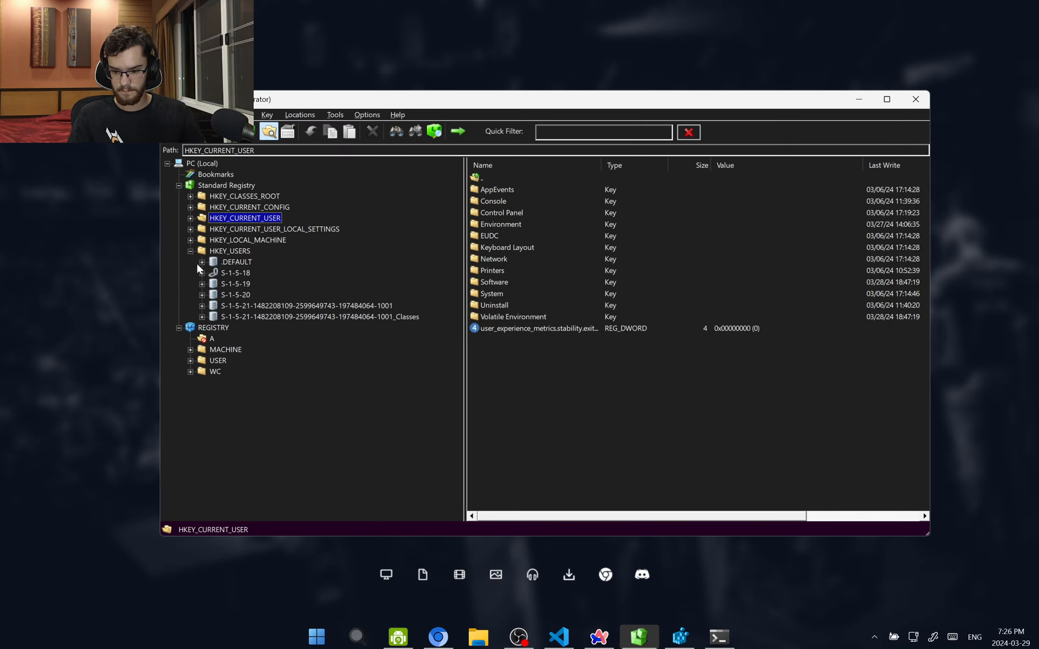
left_click(190, 252)
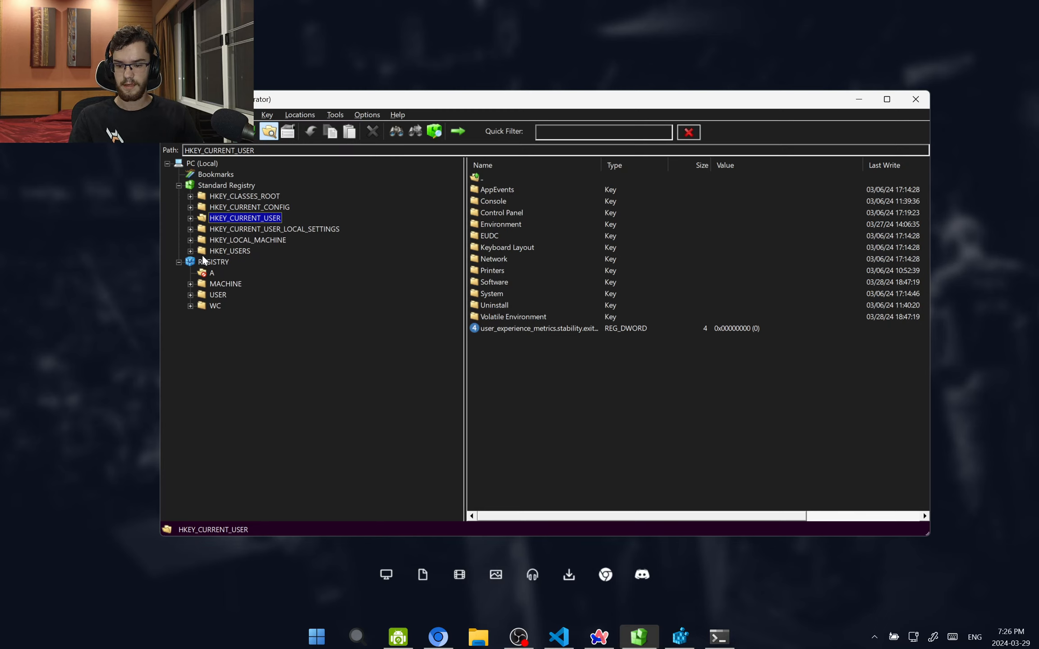
View the subkeys of HKEY_CURRENT_USER_LOCAL_SETTINGS and compare them with those of HKEY_CURRENT_USER
left_click(230, 229)
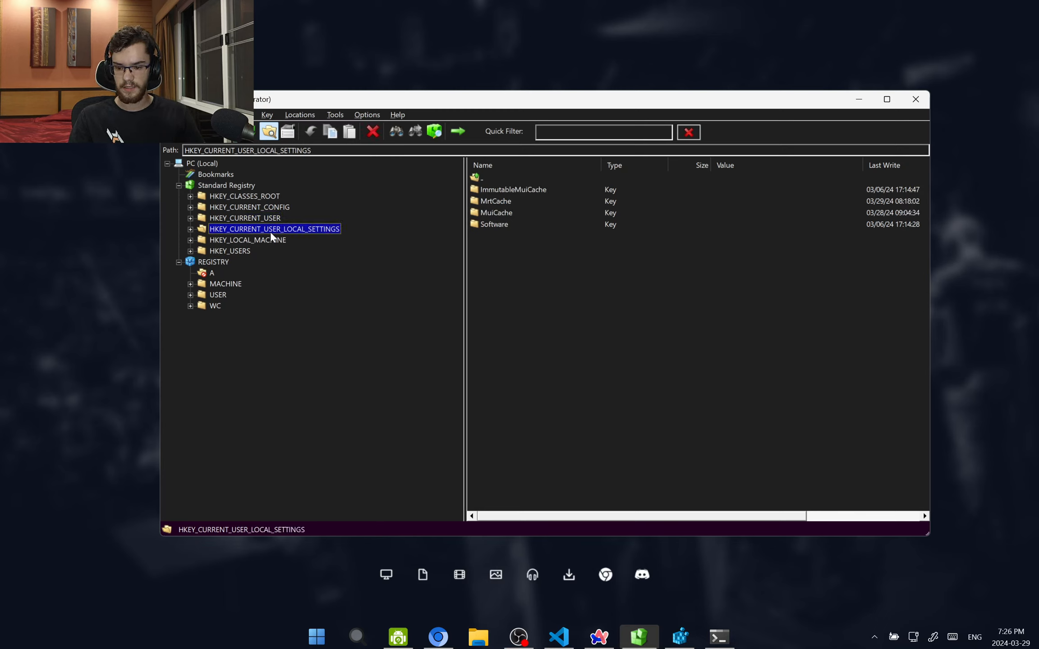
left_click(190, 229)
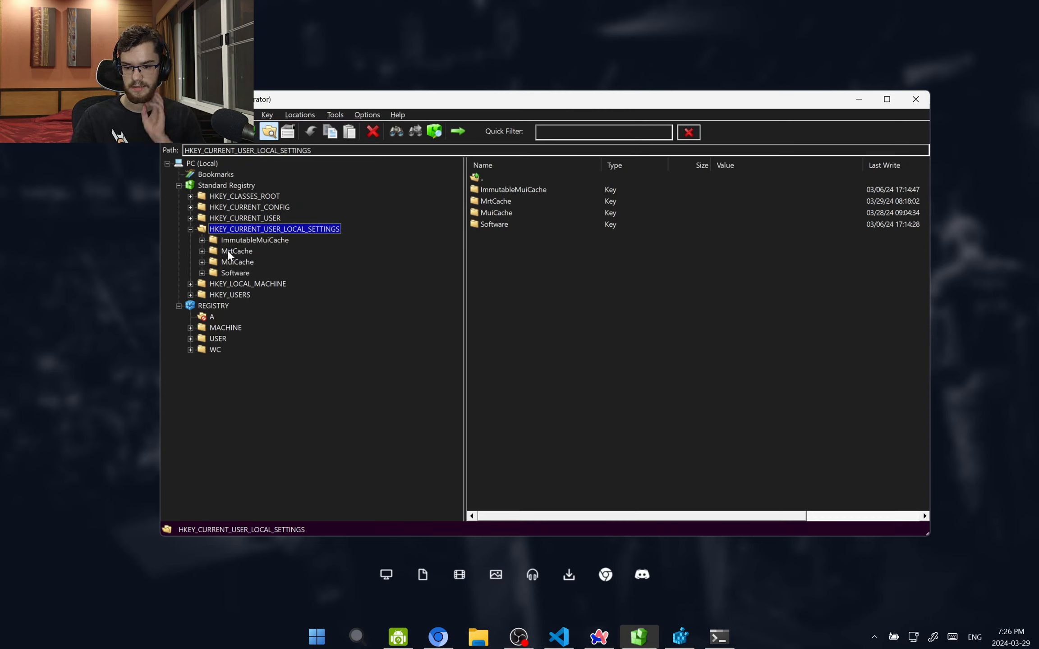
left_click(190, 219)
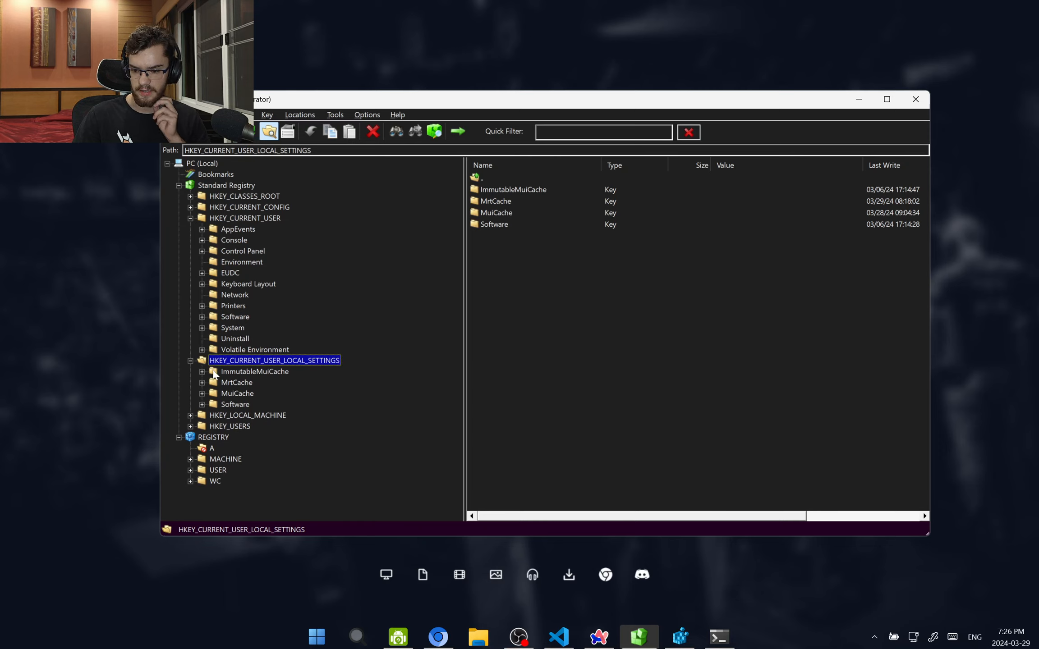
left_click(190, 219)
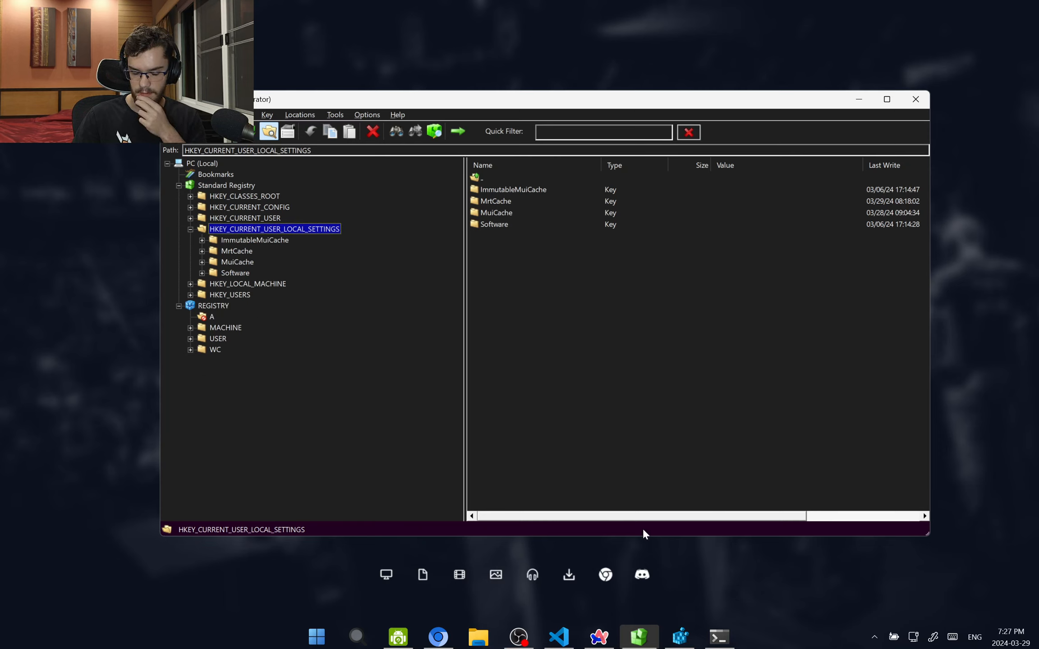
In the scorpiosoftware.net article in the browser, find the HKEY_CURRENT_CONFIG link target and copy its path
left_click(598, 637)
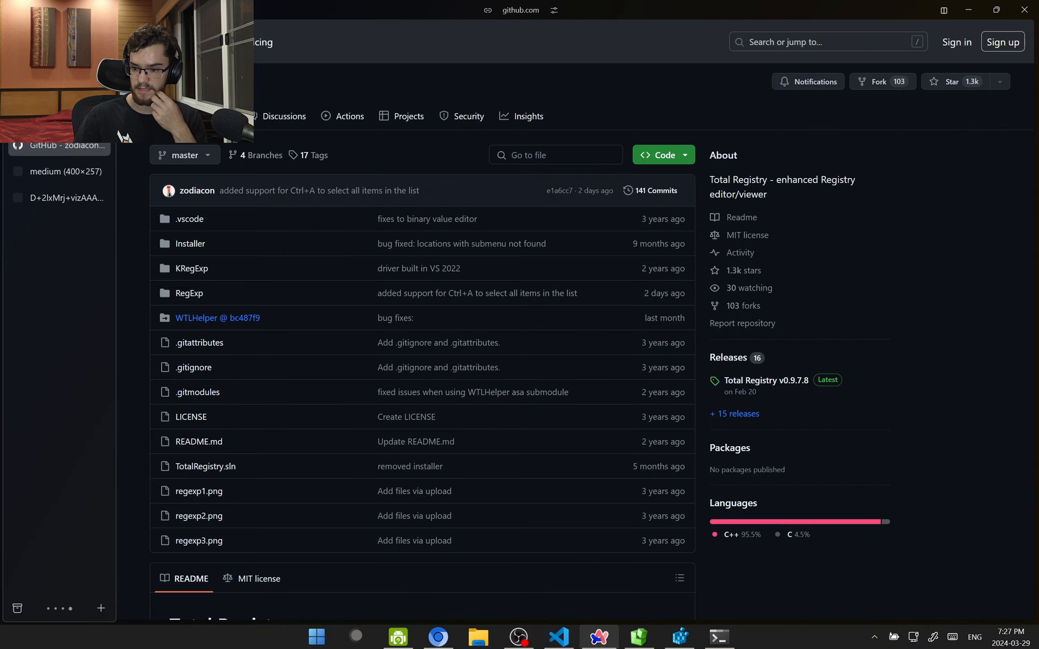
left_click(58, 171)
scroll(574, 457, "down", 20)
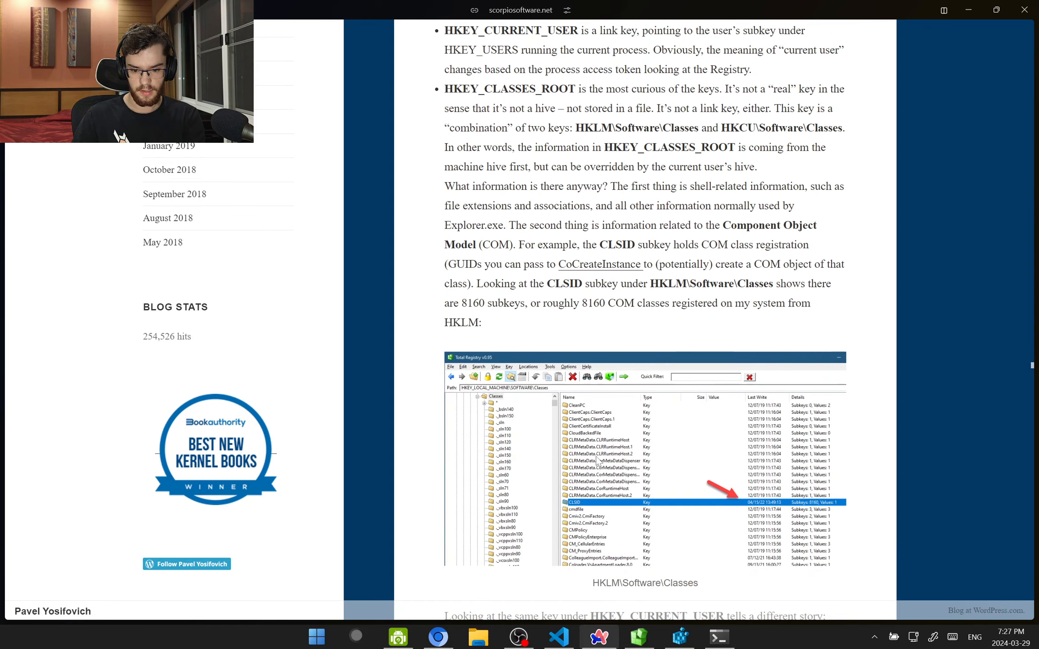
scroll(574, 457, "down", 2)
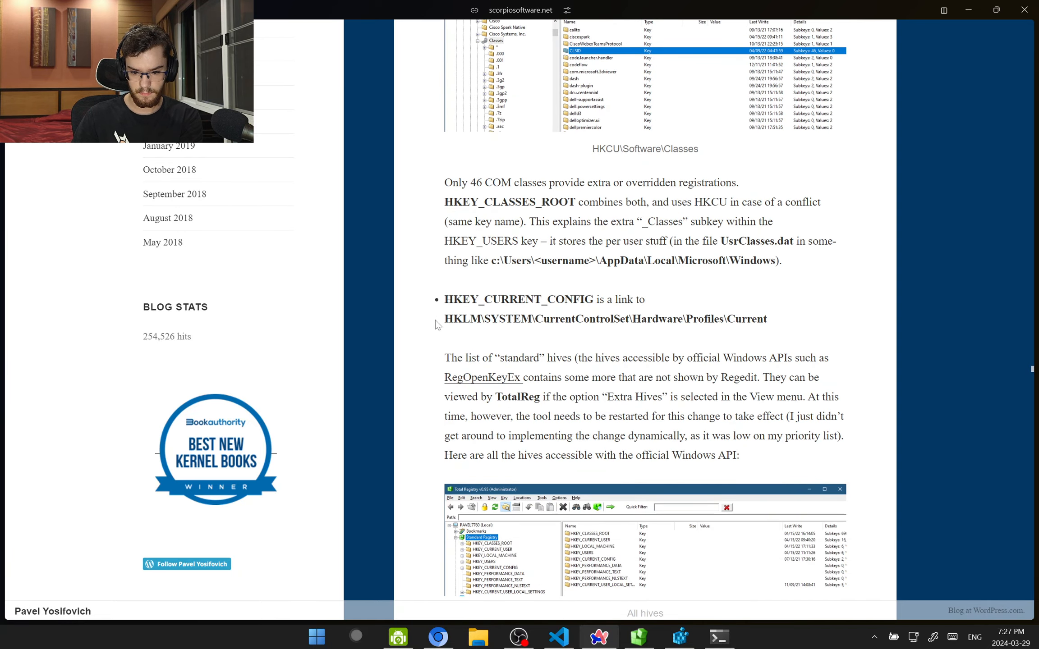
left_click_drag(436, 320, 806, 323)
key("ctrl+c")
left_click(969, 10)
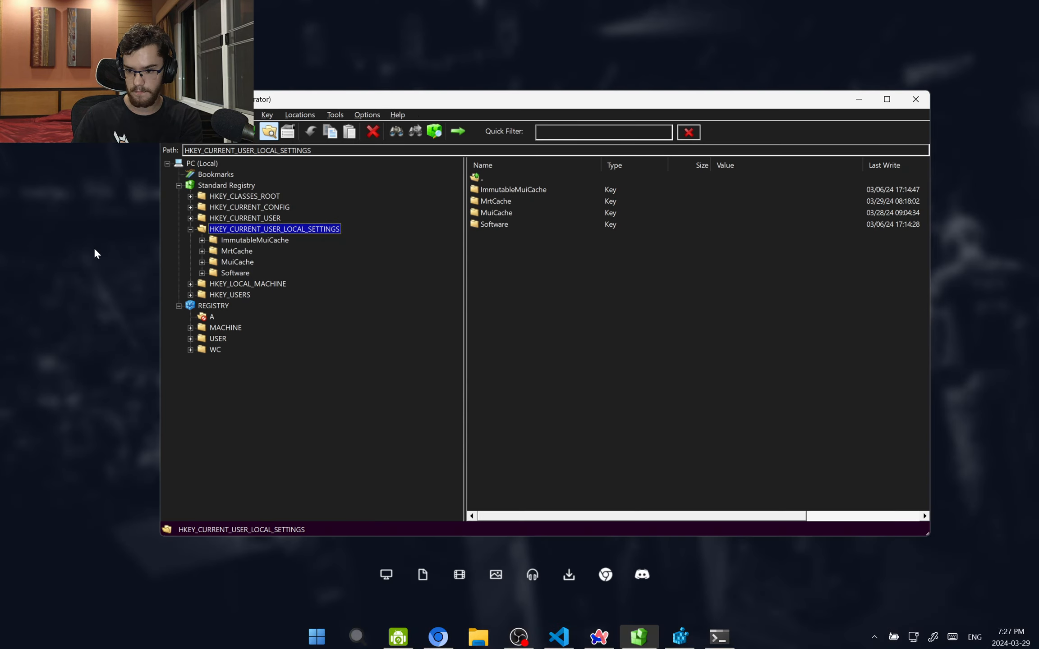
Go to the copied path HKLM\SYSTEM\CurrentControlSet\Hardware\Profiles\Current in Total Registry
double_click(248, 150)
key("ctrl+v")
key("Return")
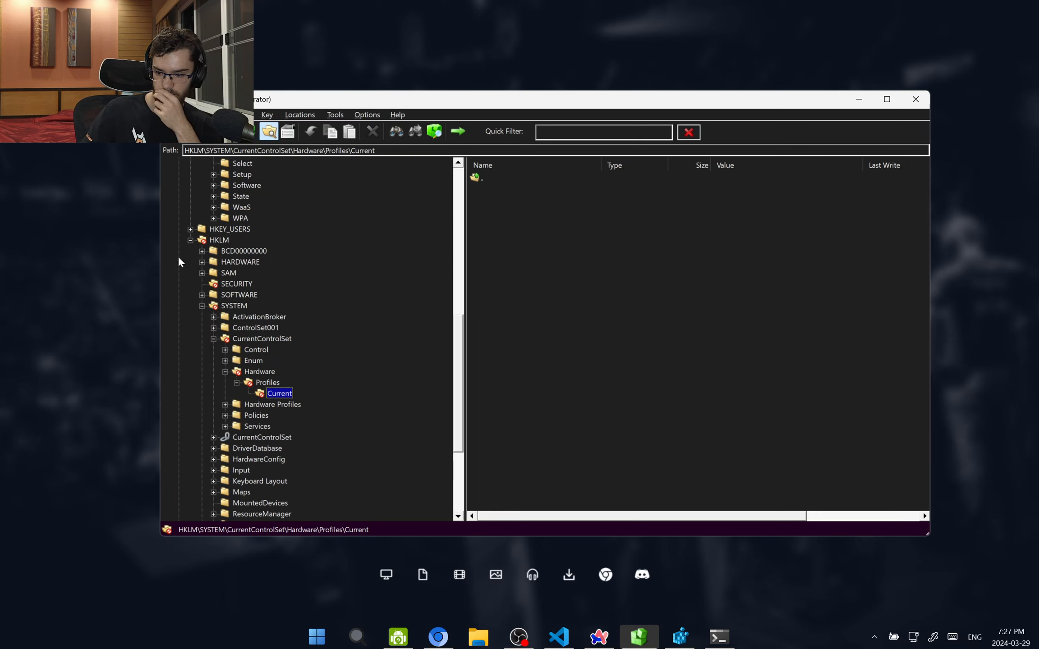
Examine each level of the HKLM path from HKLM through SYSTEM, CurrentControlSet, Hardware and Profiles down to Current
left_click(215, 239)
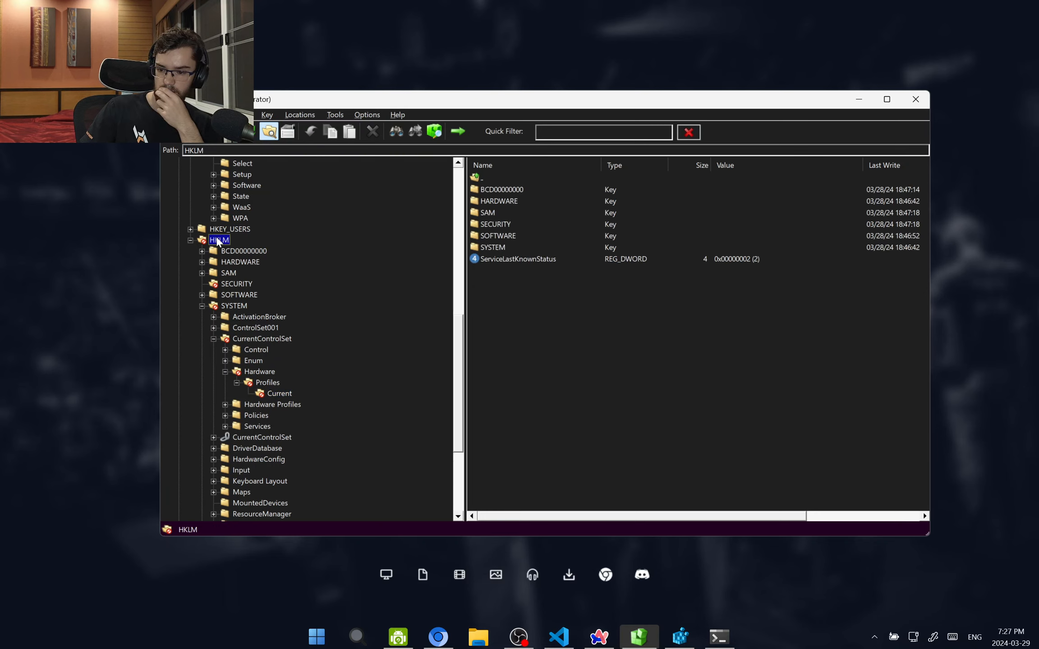
scroll(233, 294, "up", 4)
scroll(234, 309, "down", 5)
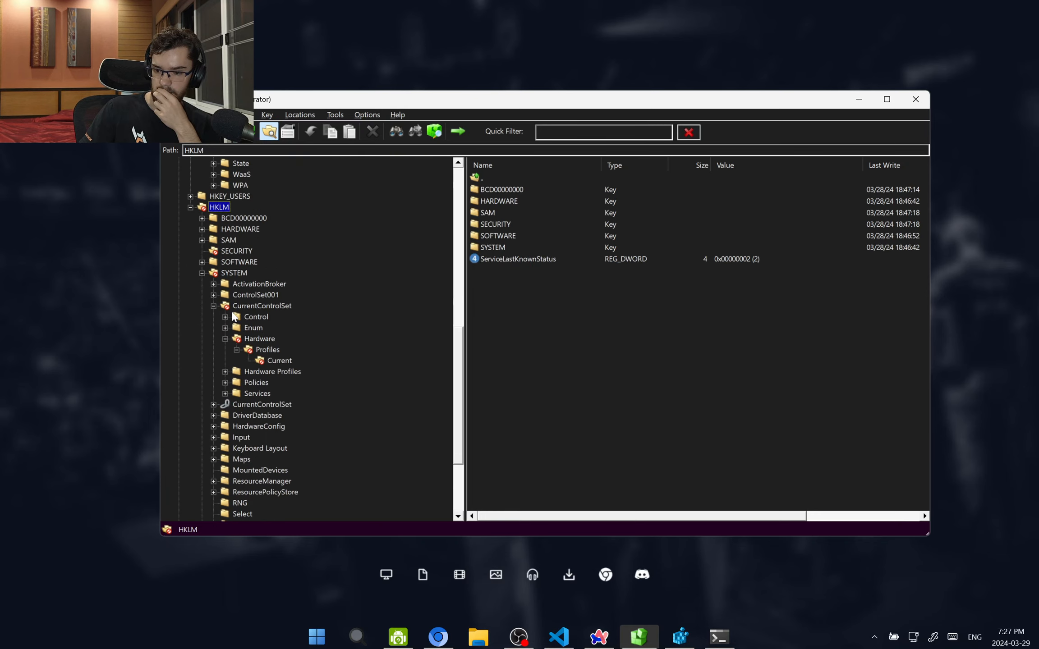
scroll(242, 317, "up", 3)
scroll(251, 335, "down", 2)
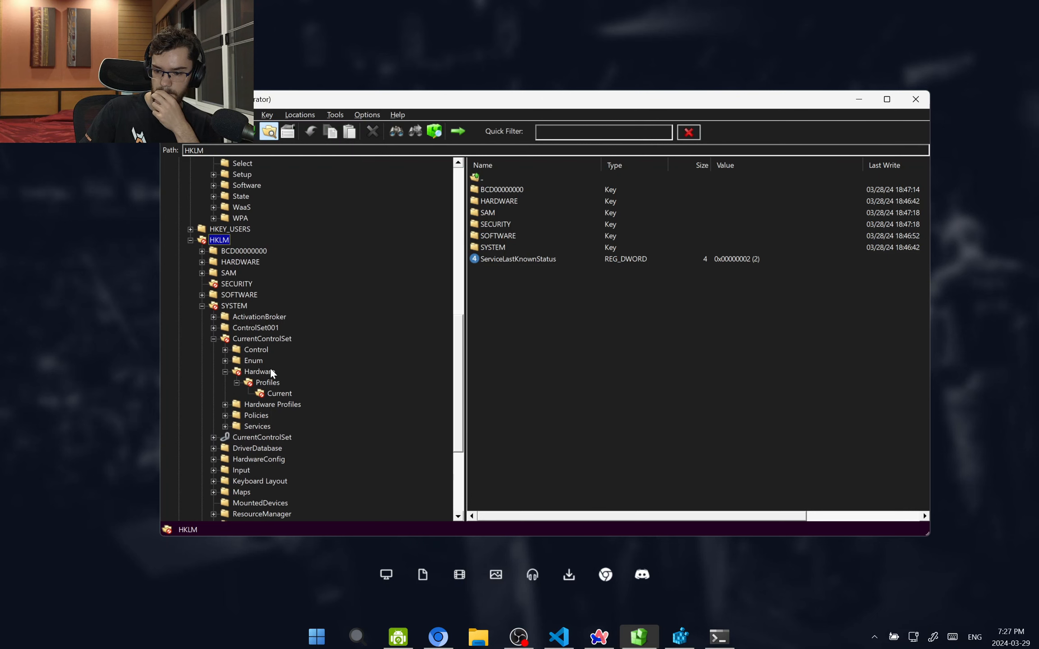
left_click(234, 305)
left_click(246, 339)
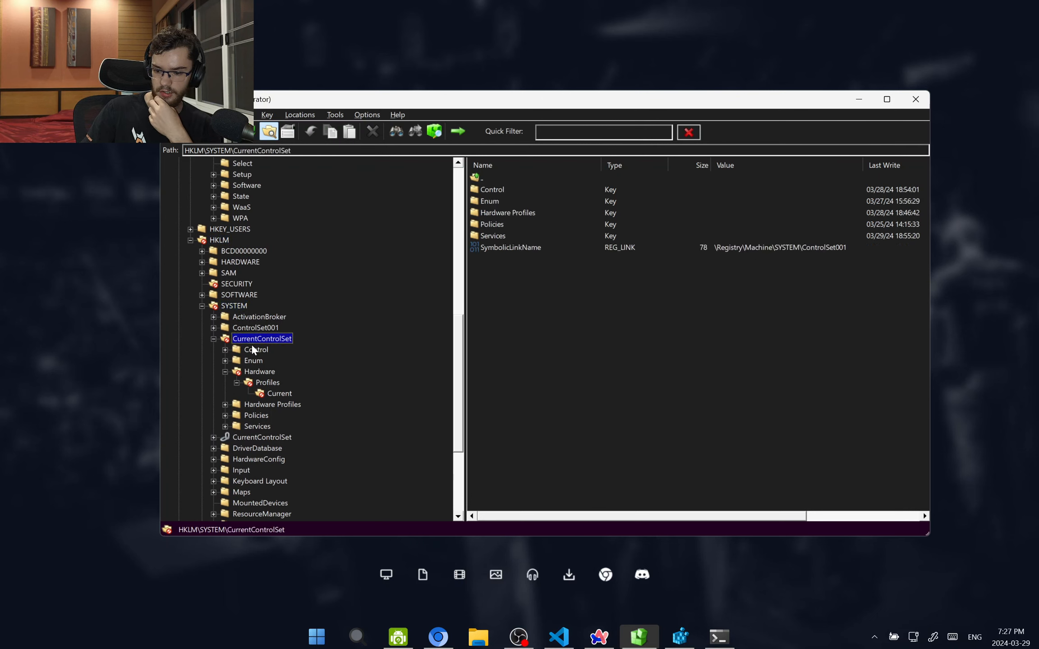
left_click(259, 371)
left_click(270, 383)
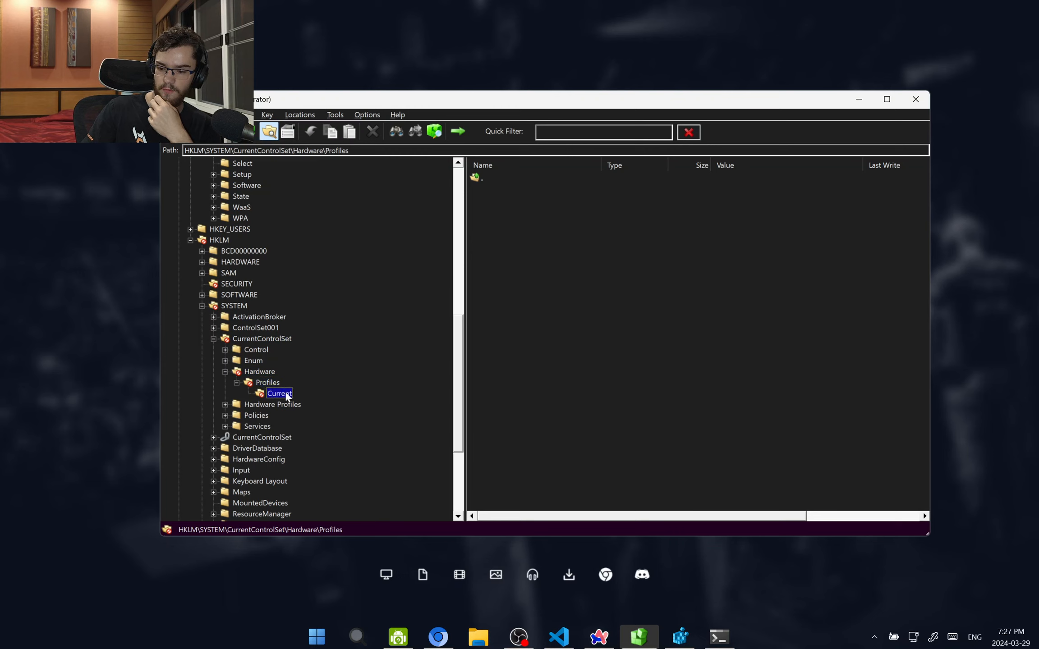
left_click(285, 393)
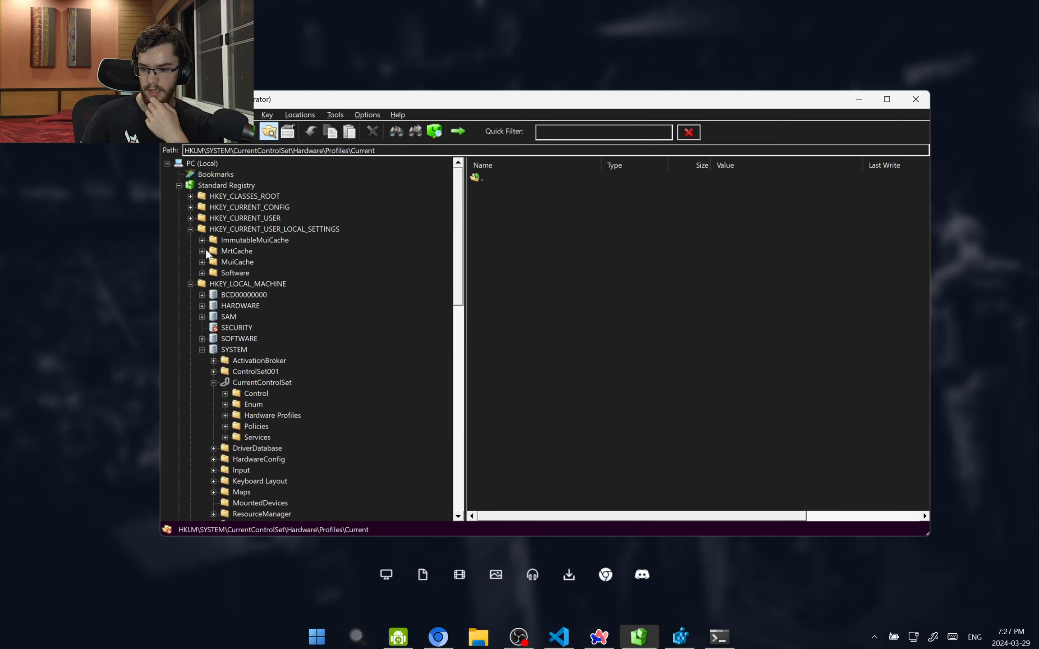
Collapse HKEY_LOCAL_MACHINE, HKEY_CURRENT_USER_LOCAL_SETTINGS and HKLM, and view the contents of HKEY_CURRENT_CONFIG
left_click(190, 285)
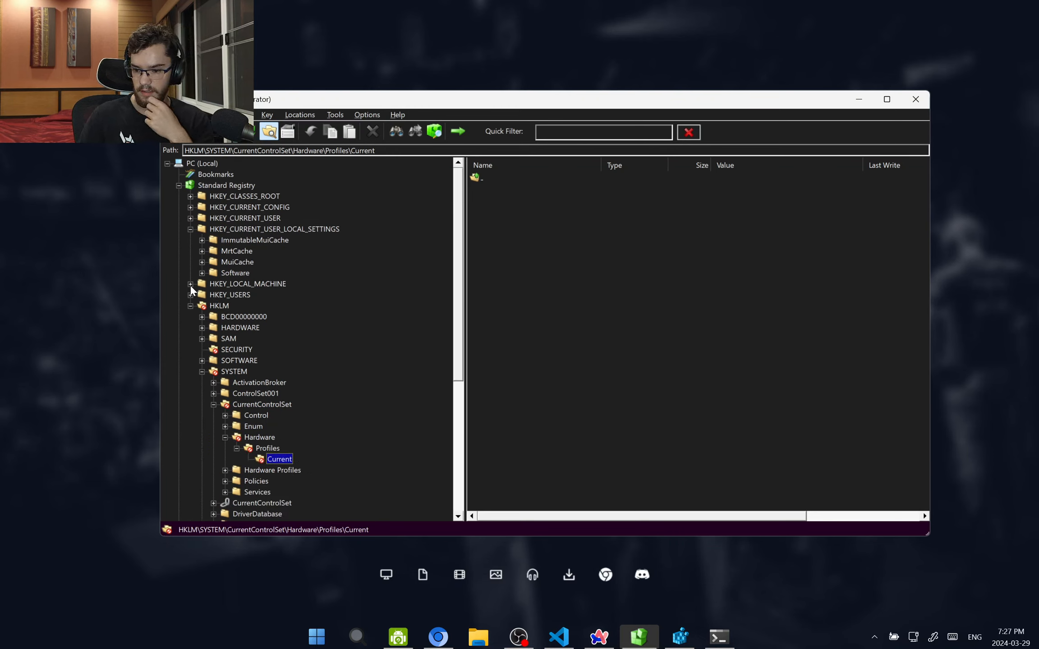
left_click(191, 229)
left_click(189, 262)
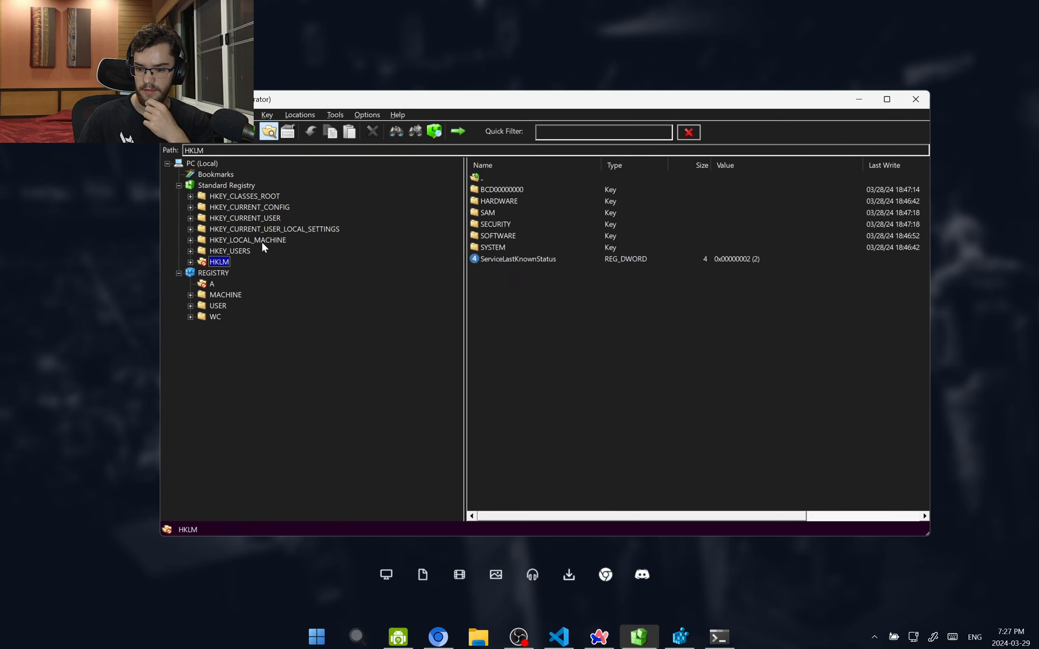
left_click(247, 229)
left_click(258, 204)
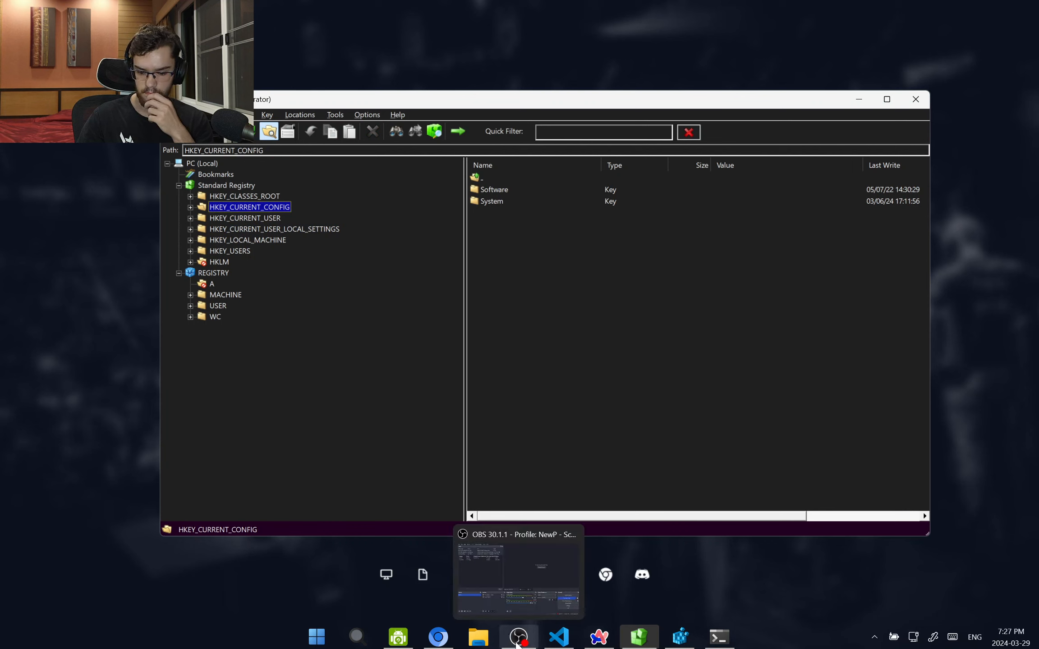
Recheck the article's HKEY_CURRENT_CONFIG entry in the browser and return to Total Registry
left_click(600, 643)
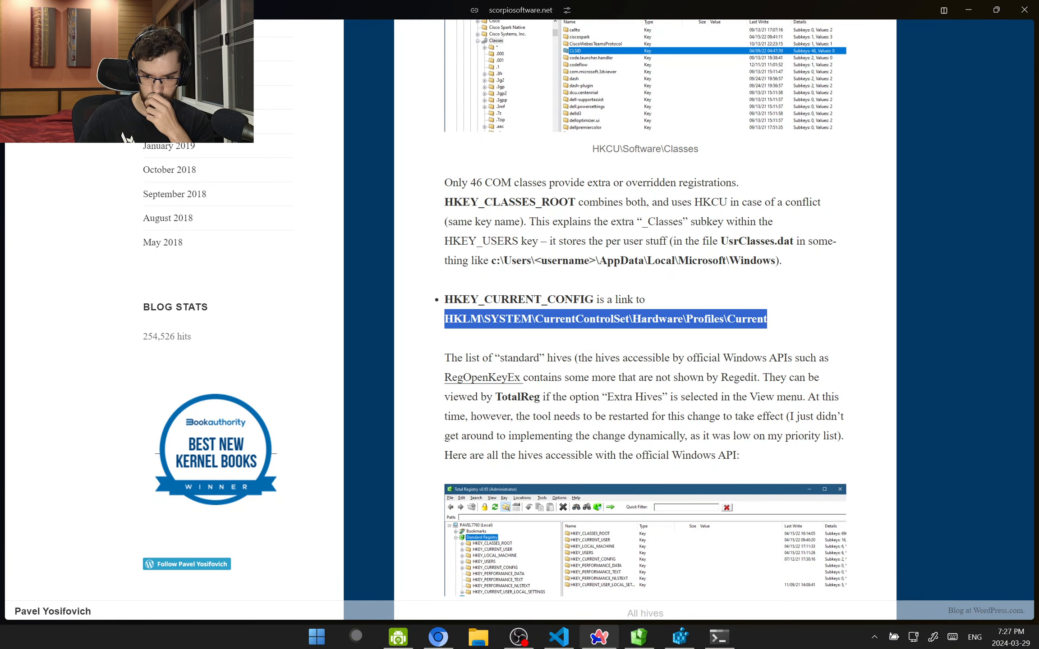
left_click_drag(492, 303, 541, 302)
left_click(596, 645)
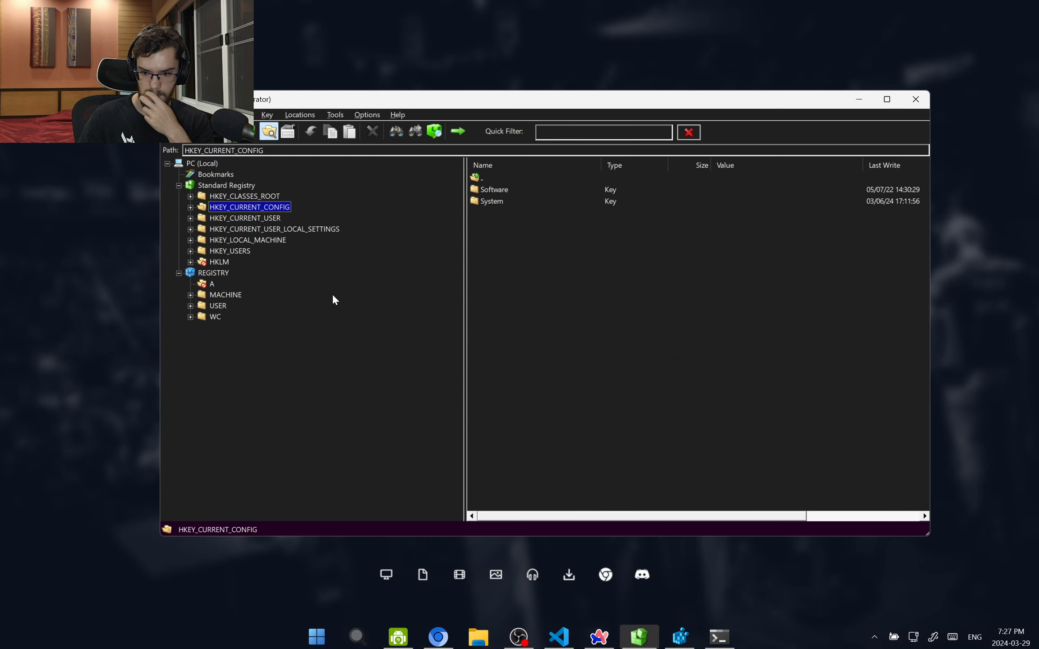
Step through HKEY_CURRENT_USER_LOCAL_SETTINGS, HKEY_CURRENT_CONFIG, HKEY_CURRENT_USER and HKLM, and expand HKEY_USERS to view its keys
left_click(248, 230)
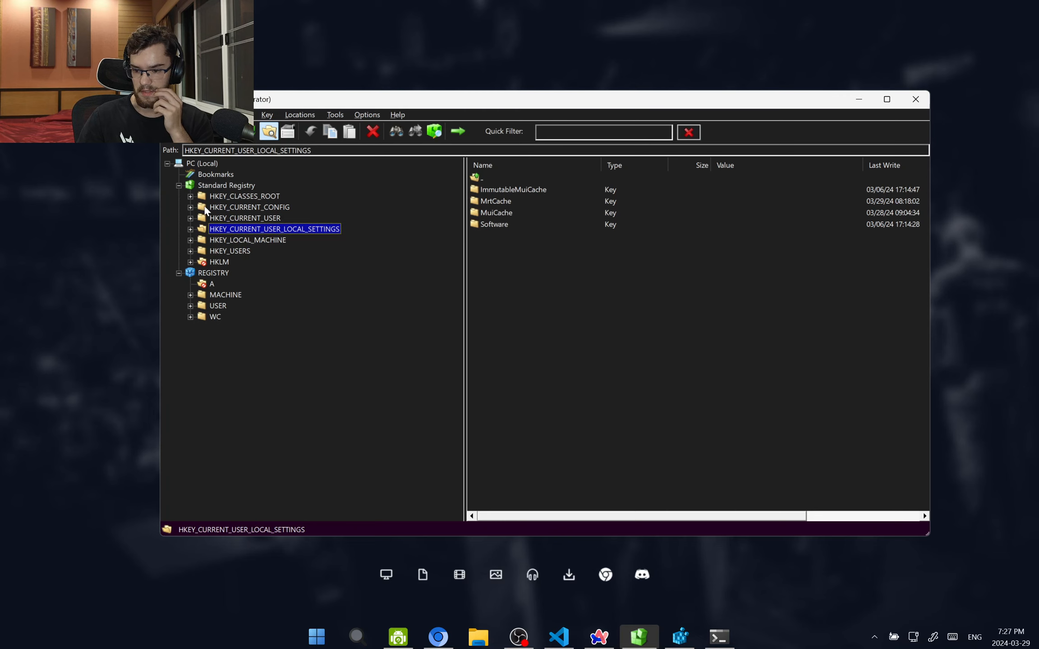
left_click(254, 206)
left_click(254, 220)
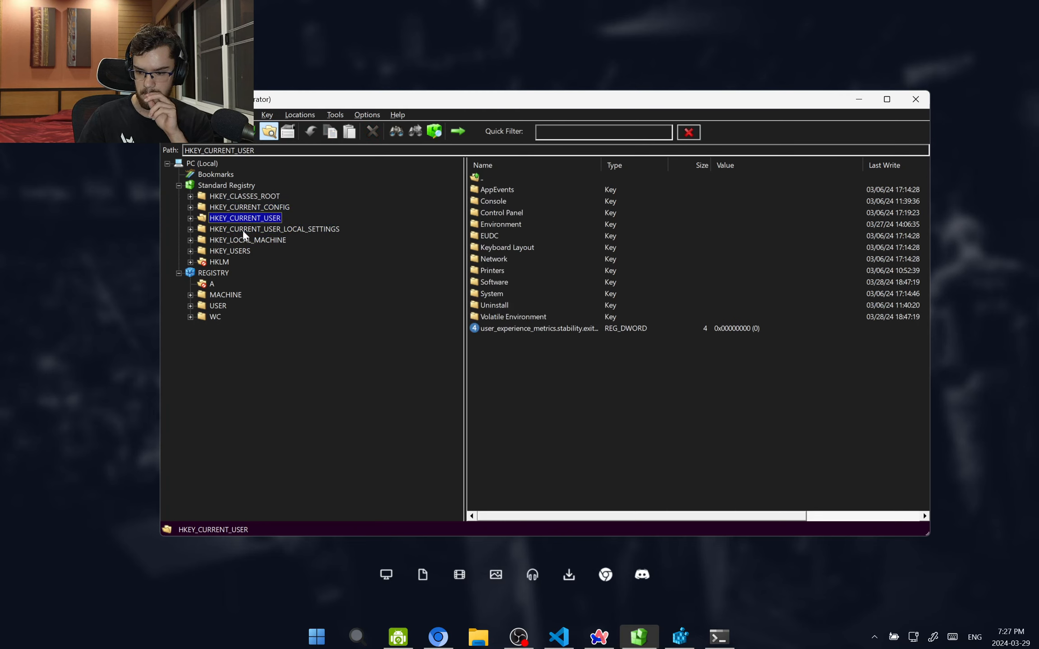
left_click(220, 263)
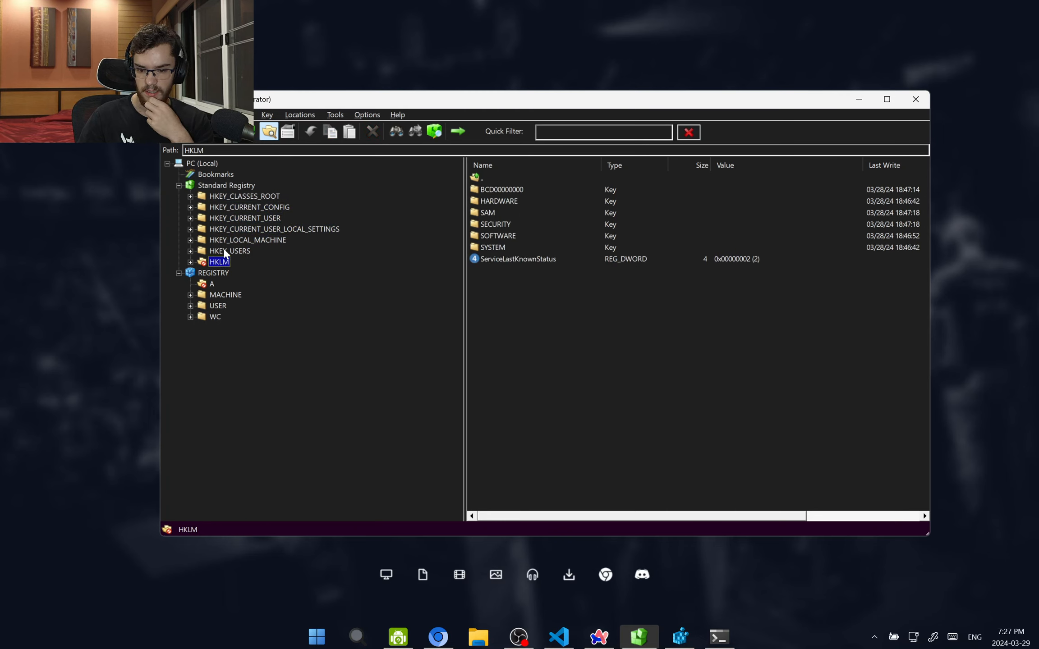
left_click(190, 250)
left_click(202, 251)
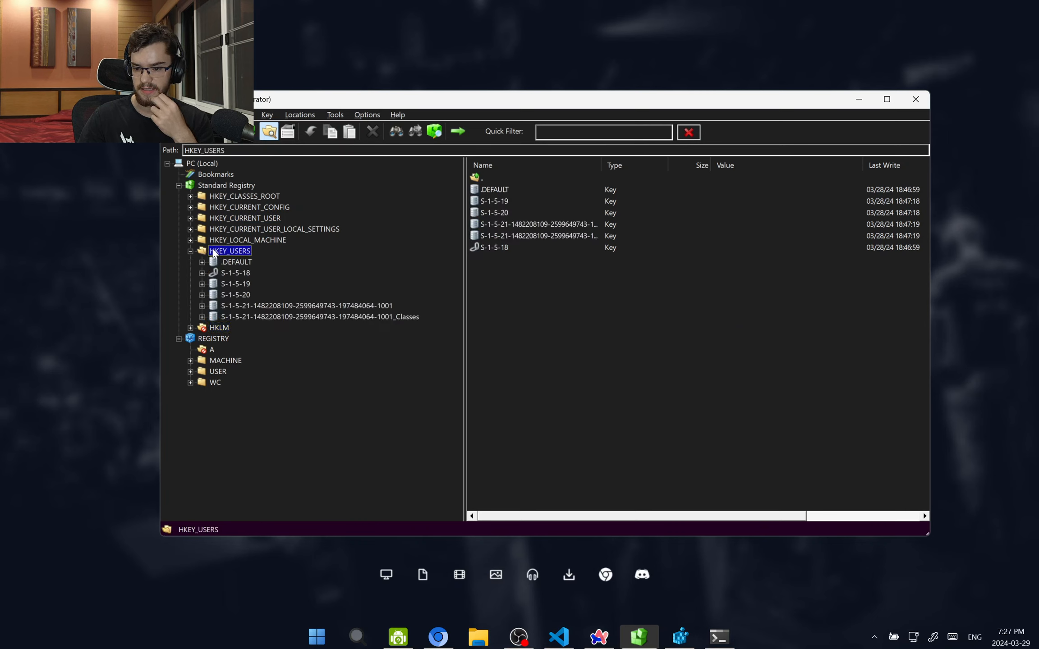
Expand HKEY_LOCAL_MACHINE, collapse its SYSTEM branch, and inspect the SECURITY key and the SAM subkey under SAM
left_click(190, 240)
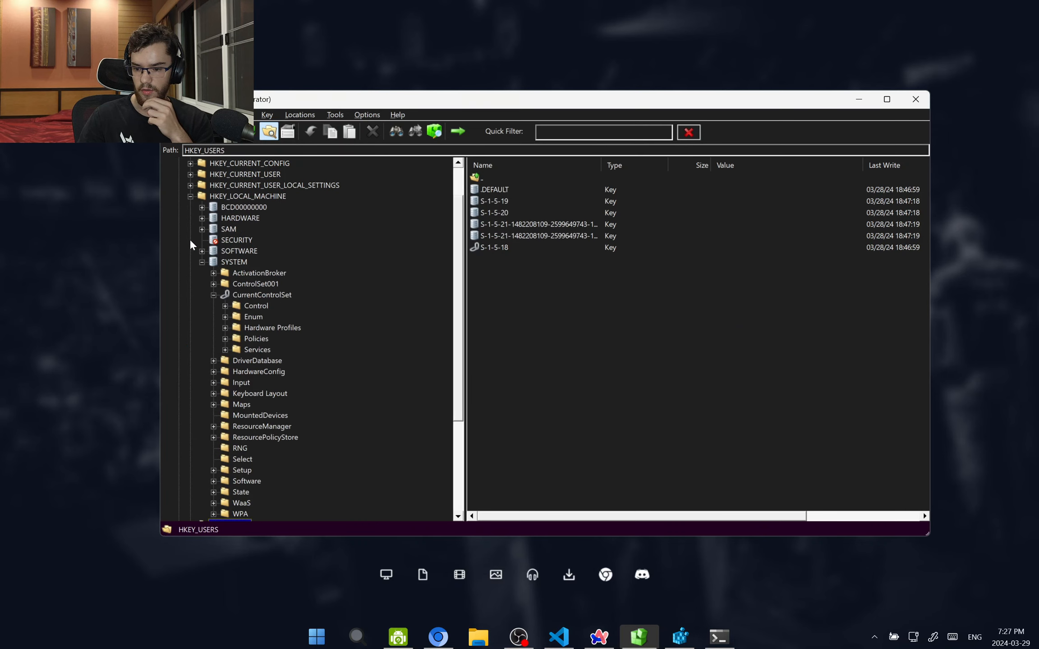
left_click(225, 239)
left_click(201, 261)
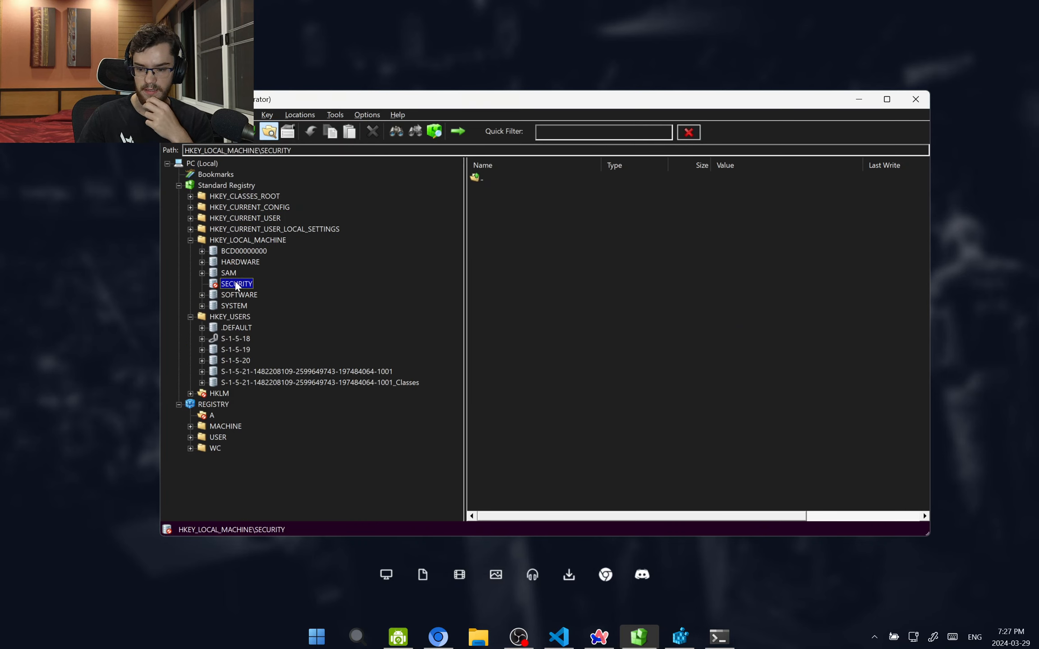
left_click(202, 273)
left_click(237, 283)
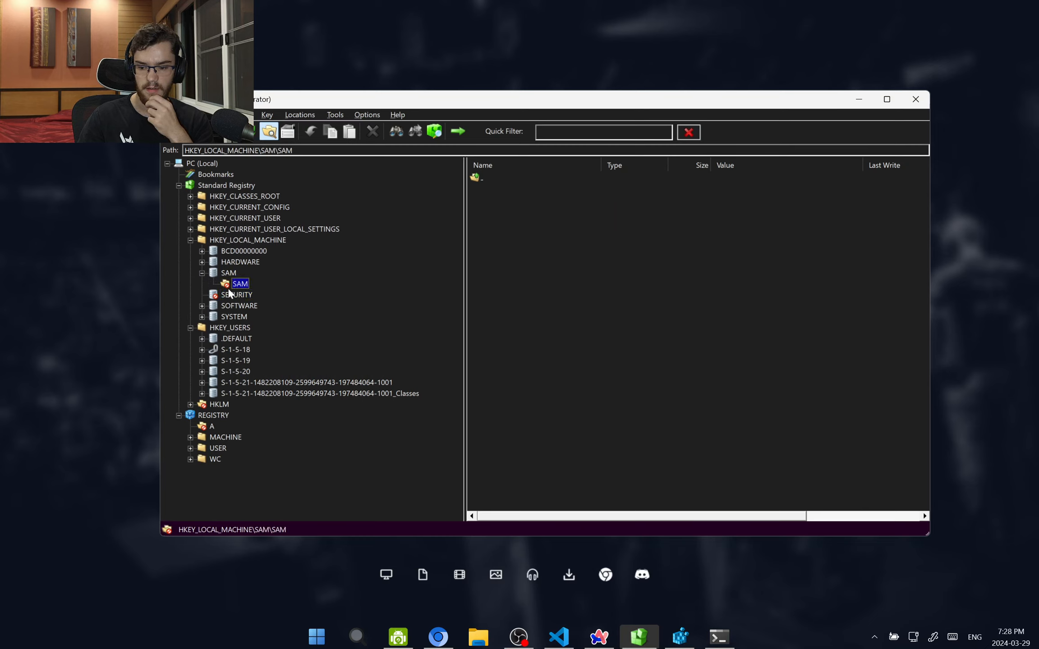
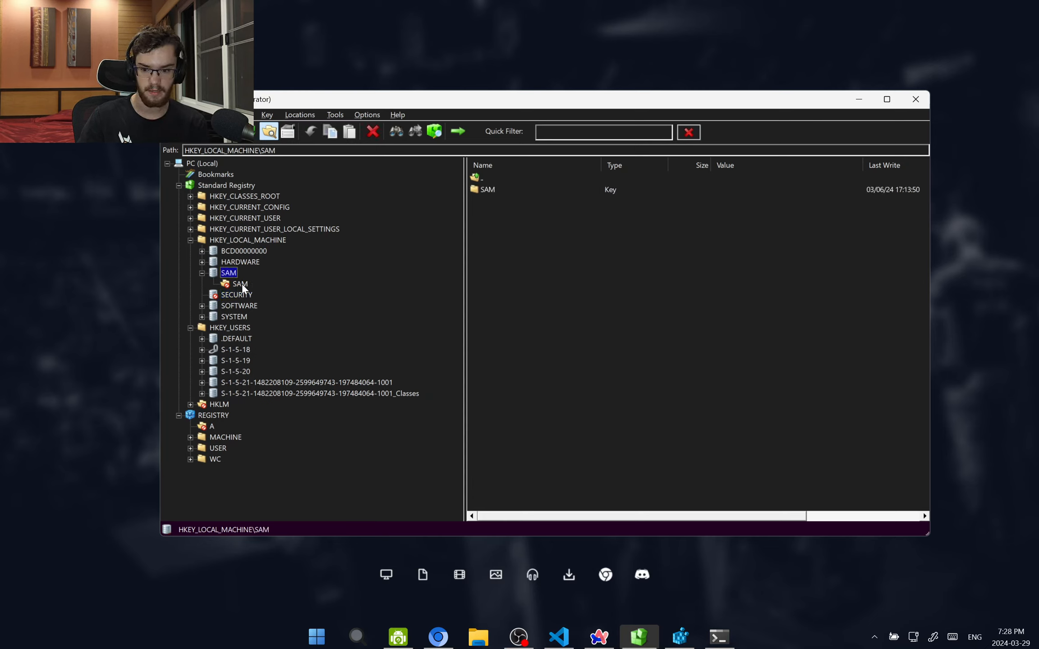
left_click(243, 286)
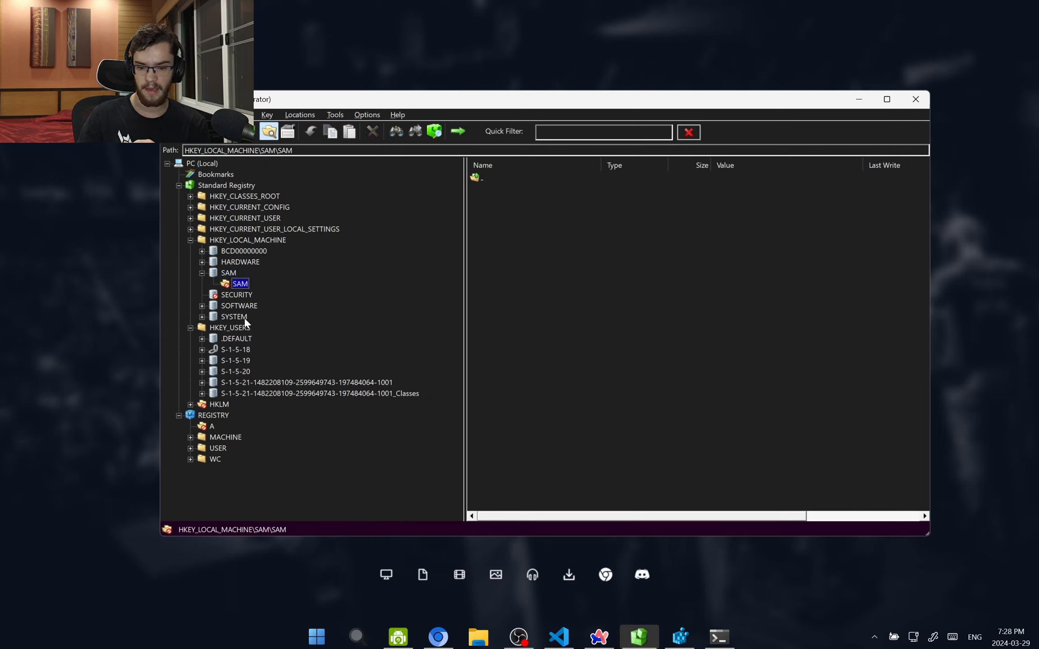
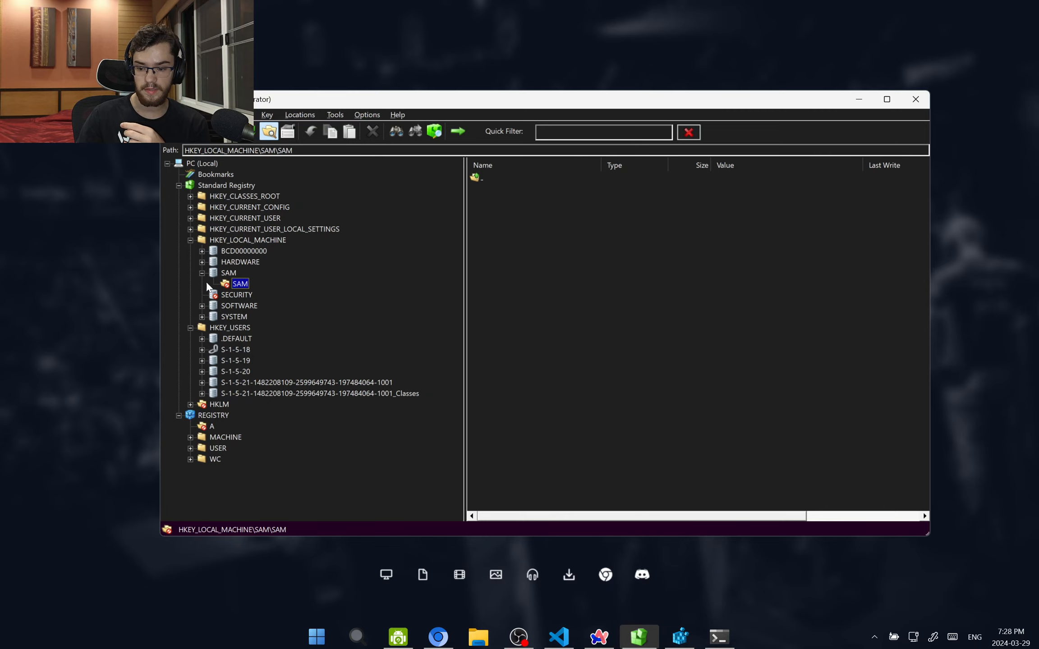
Switch to Registry Editor, move its window beside the Total Registry key tree, and collapse the SYSTEM key
left_click(697, 648)
left_click_drag(278, 240, 555, 64)
left_click(512, 209)
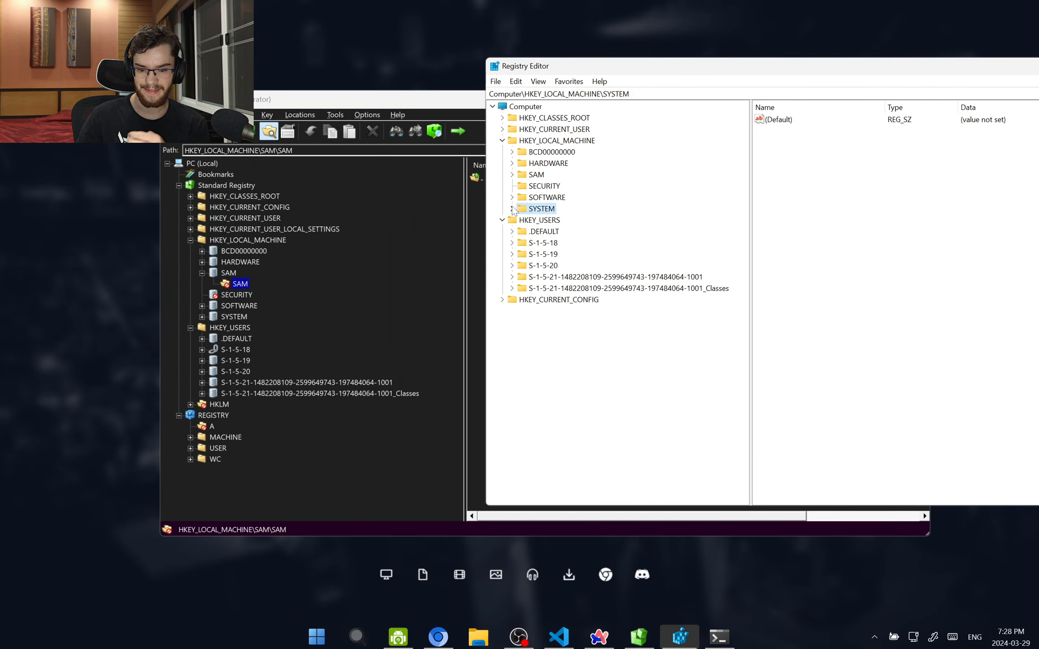
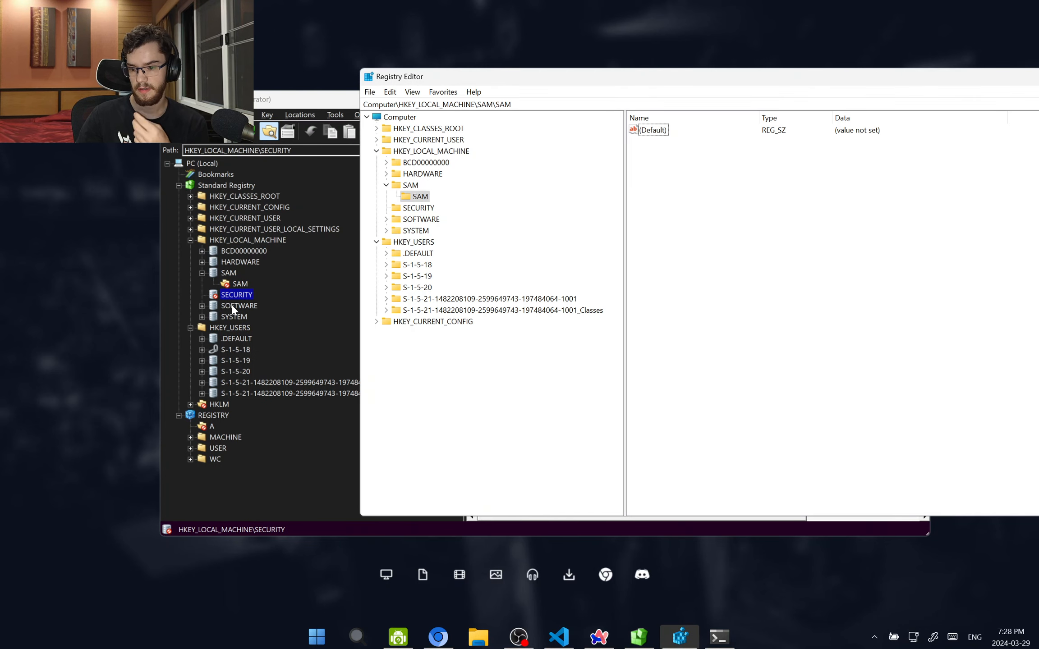
Review SAM\SAM and the HKEY_LOCAL_MACHINE keys in Total Registry, leave that branch expanded, and return to Registry Editor
left_click(240, 284)
left_click(190, 240)
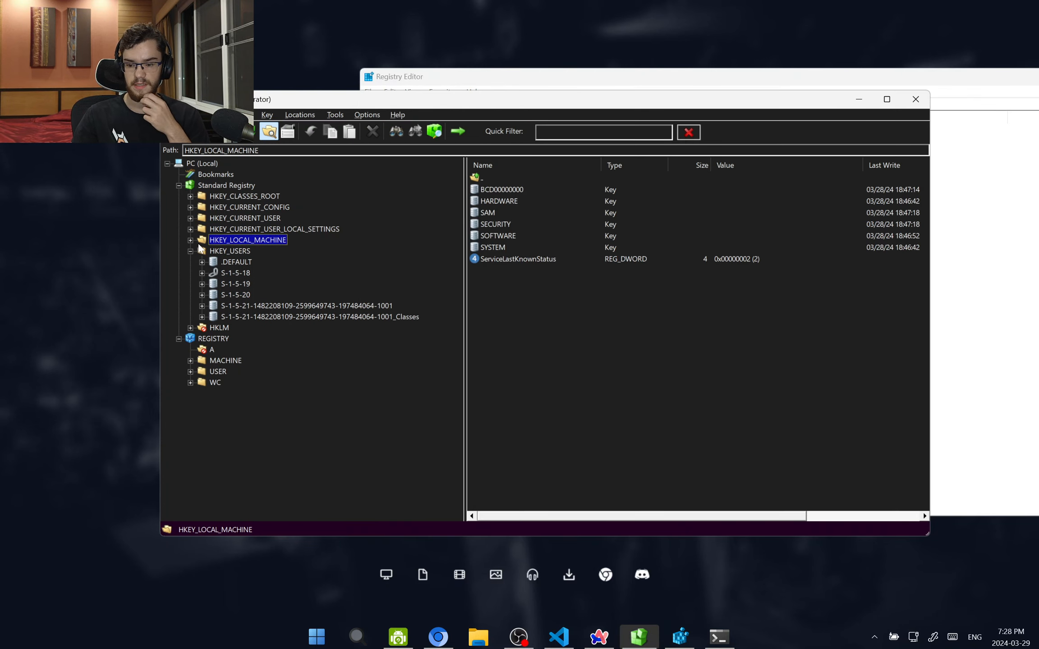
left_click(190, 240)
key("alt+Tab")
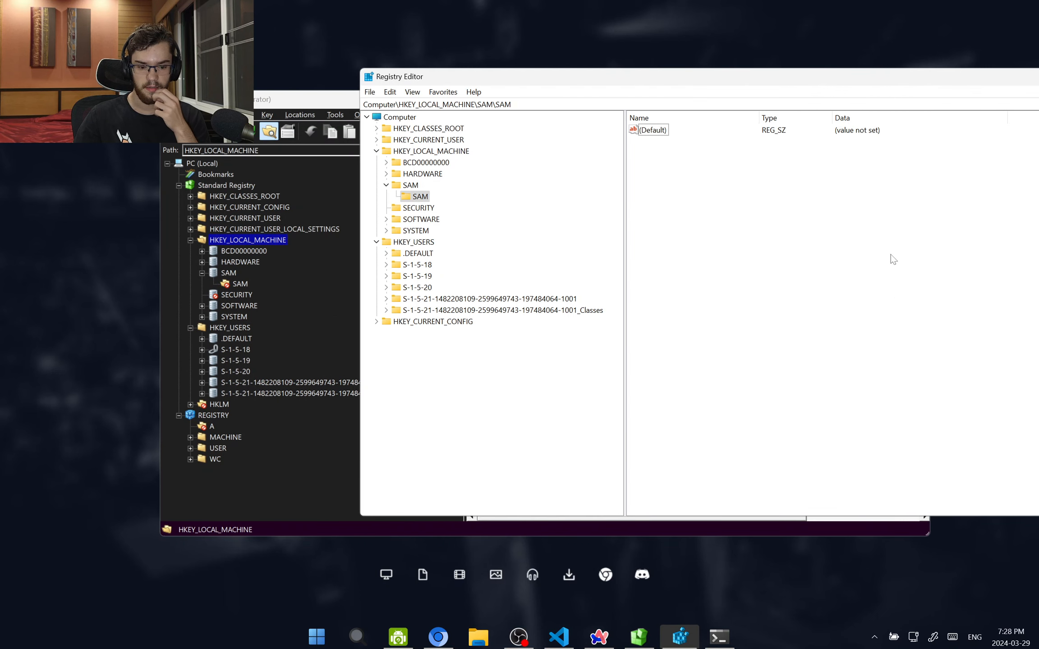
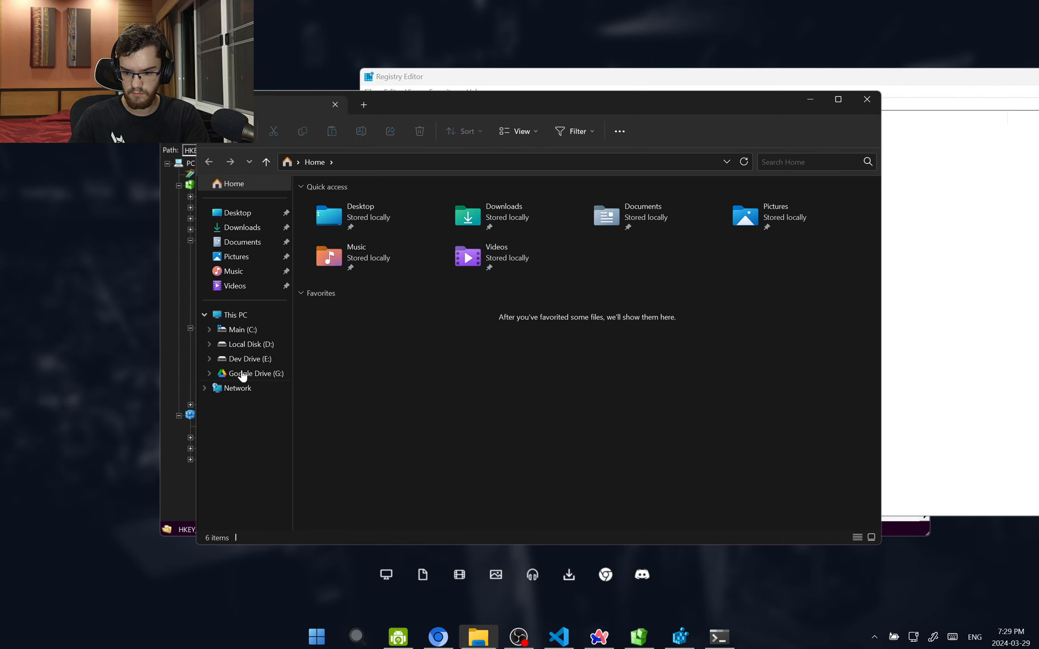
Open the Main (C:) drive in File Explorer
left_click(242, 330)
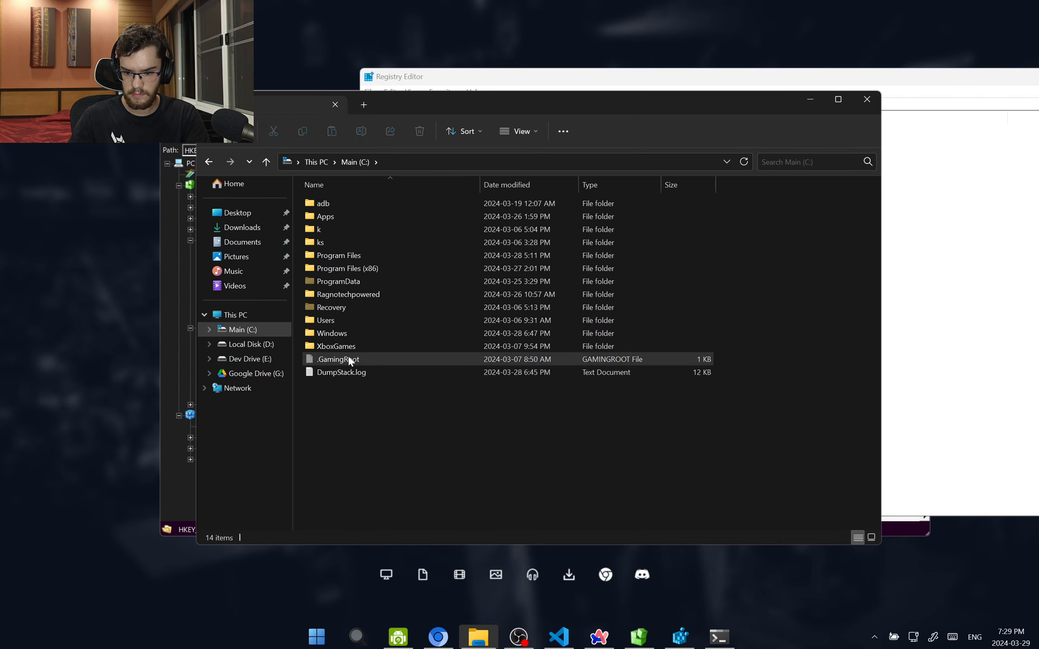
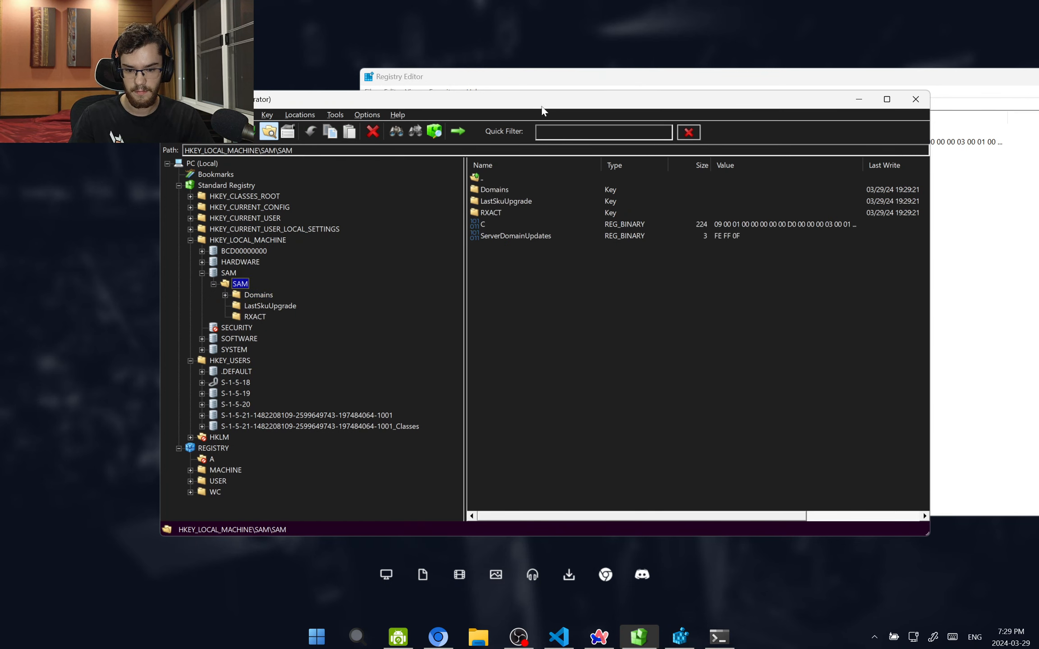
Move the Total Registry window clear of Registry Editor's key tree and expand SAM\SAM\Domains and its Account key
left_click_drag(543, 110, 650, 236)
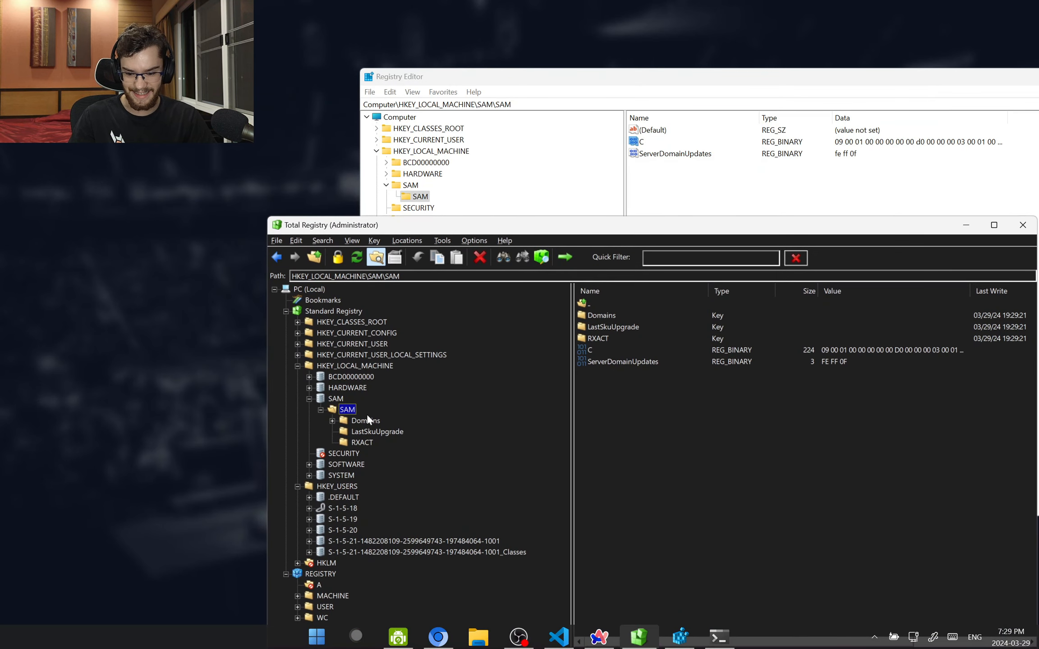
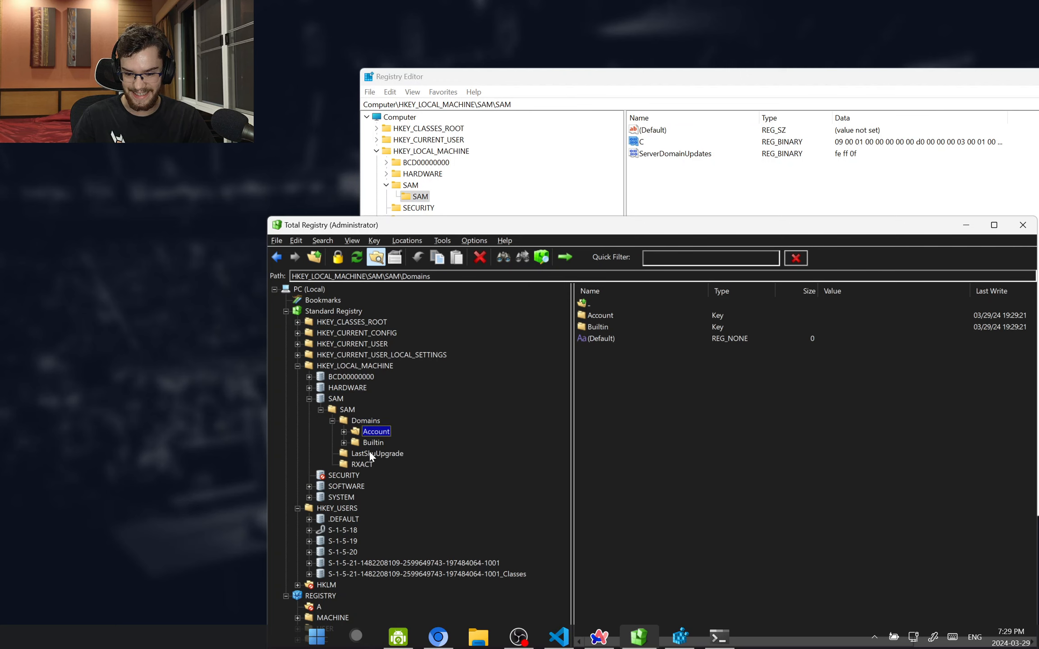
key("Right")
key("Down")
key("Right")
key("Down")
key("Down")
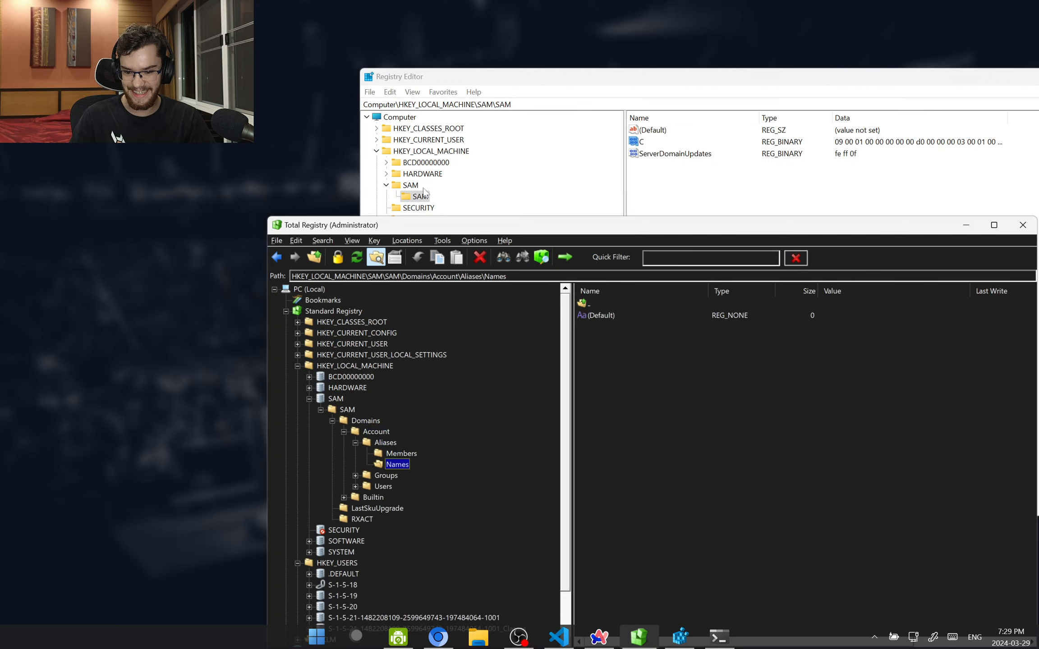
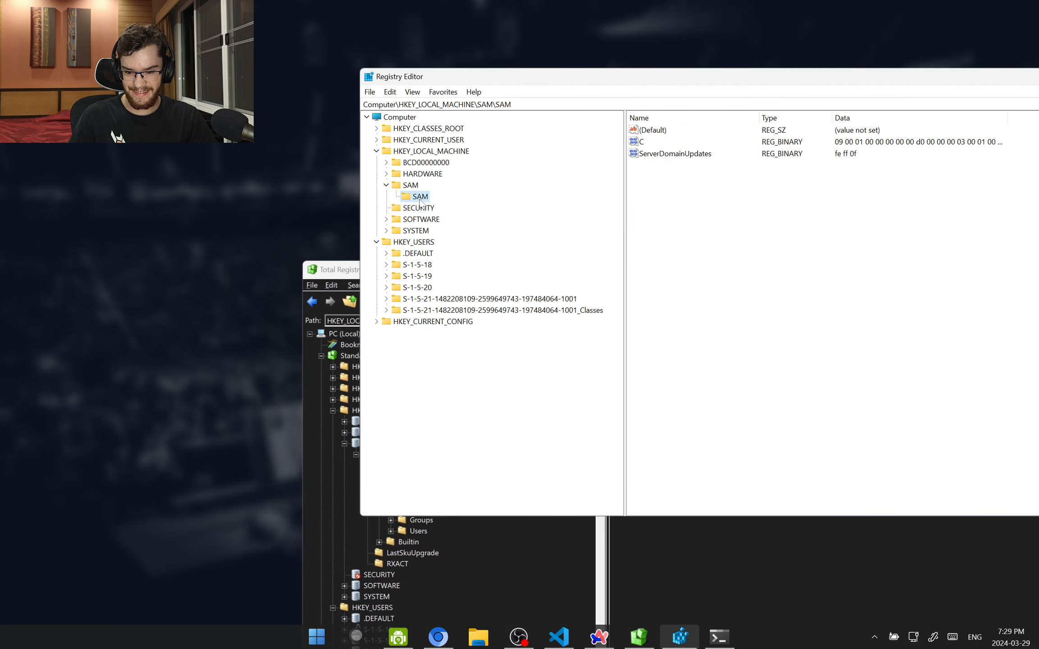
Switch to Registry Editor, expand SAM\SAM and its Domains key, and view the Account key's values
key("Right")
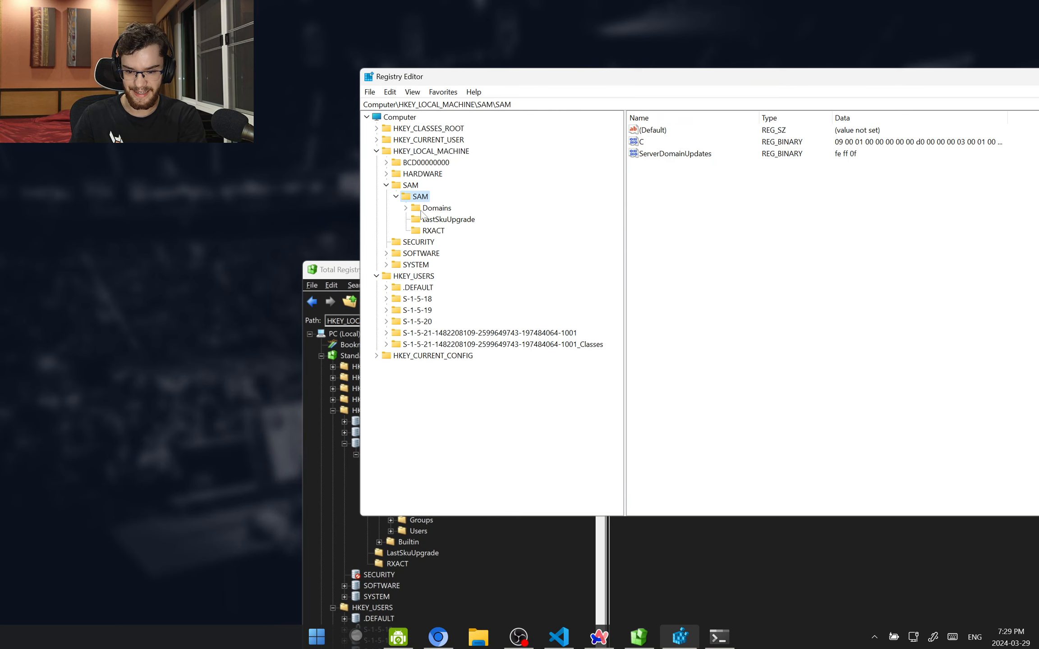
key("Down")
key("Right")
key("Down")
key("Down")
key("Up")
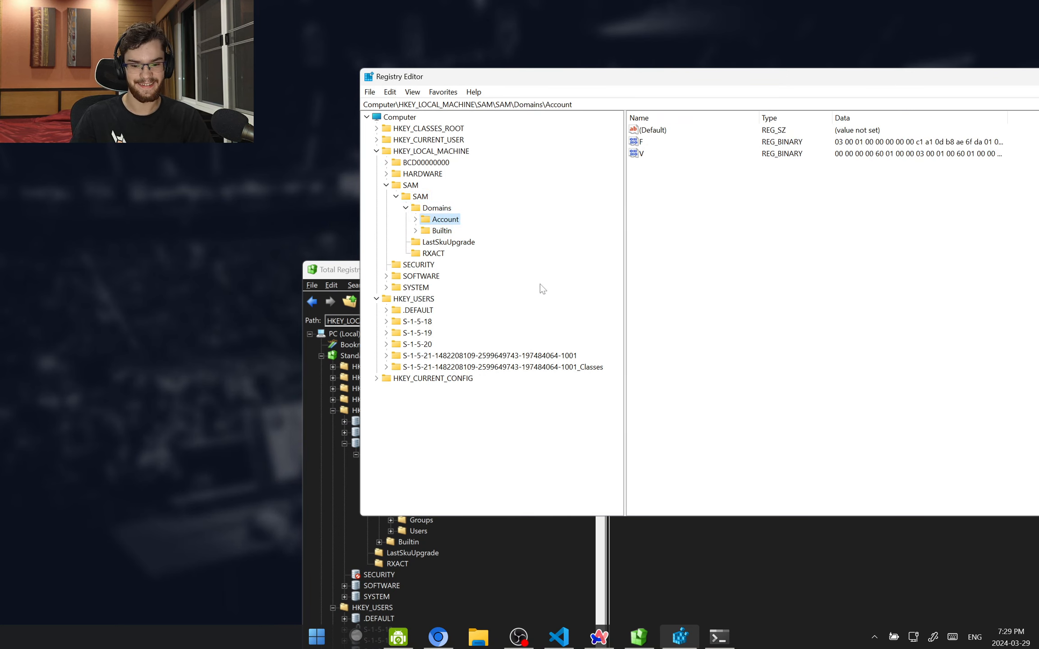
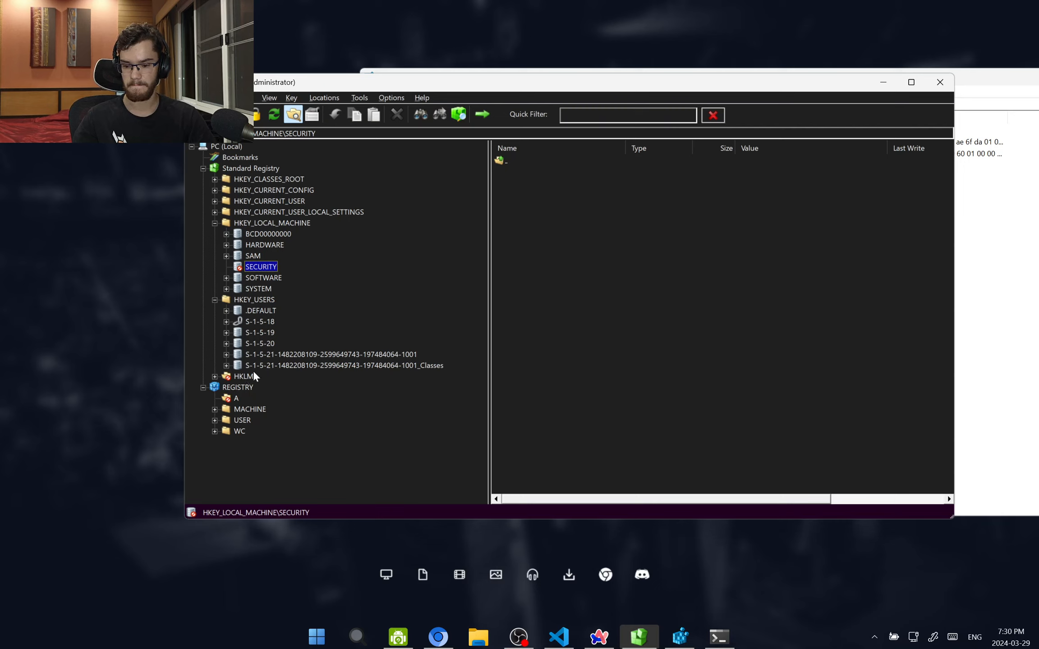
In Total Registry, view HKEY_CURRENT_CONFIG, collapse HKEY_LOCAL_MACHINE and HKEY_USERS, and compare the Standard Registry and REGISTRY roots
left_click(277, 190)
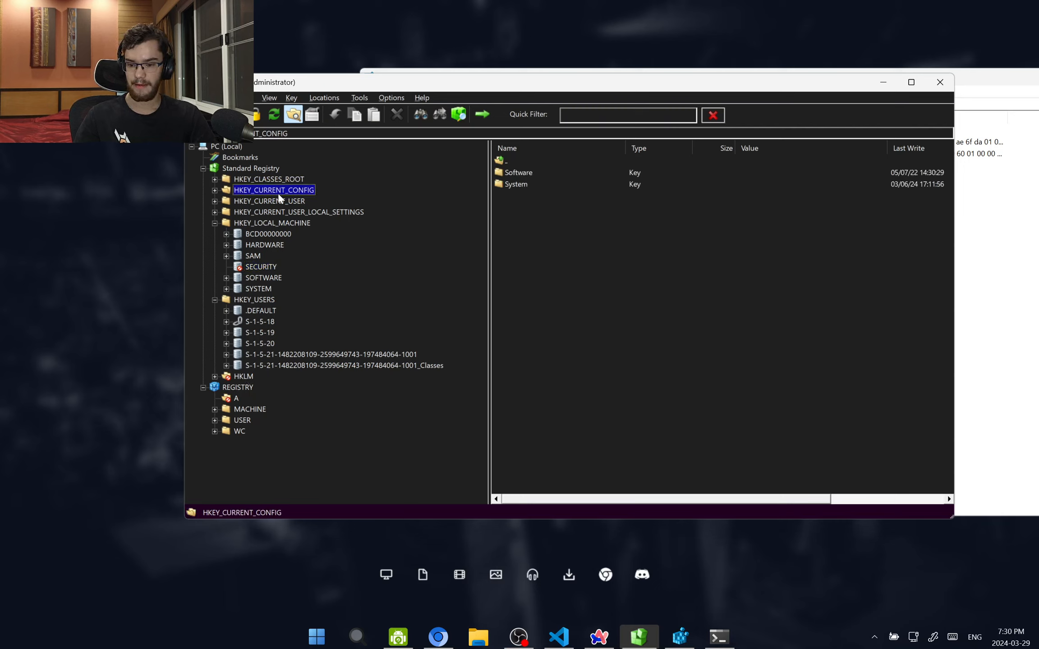
left_click(214, 223)
left_click(215, 234)
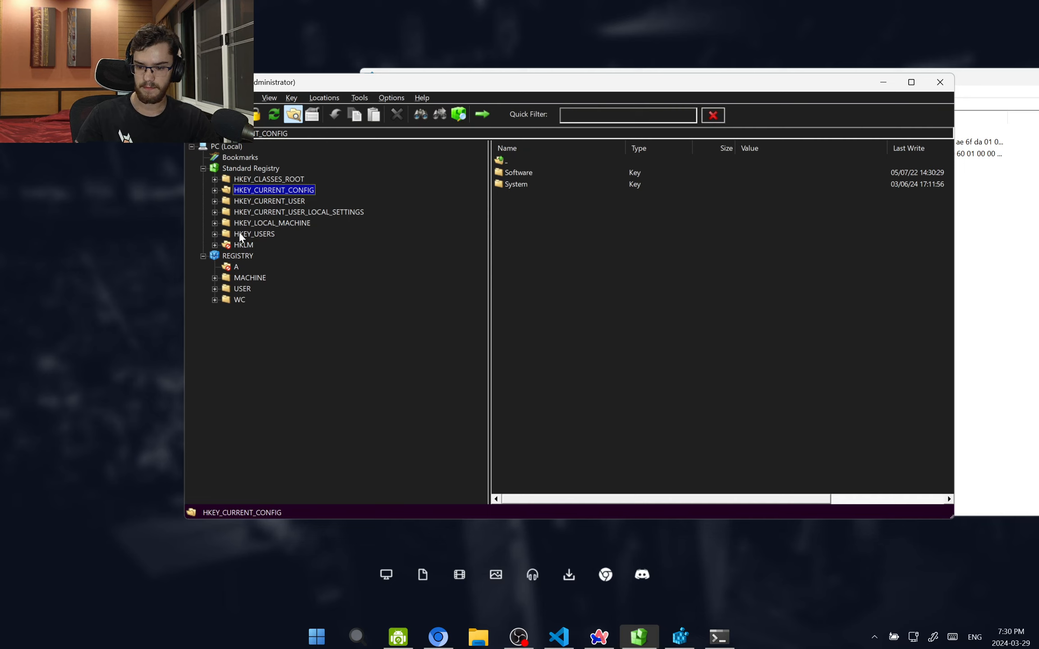
left_click(234, 255)
left_click(242, 167)
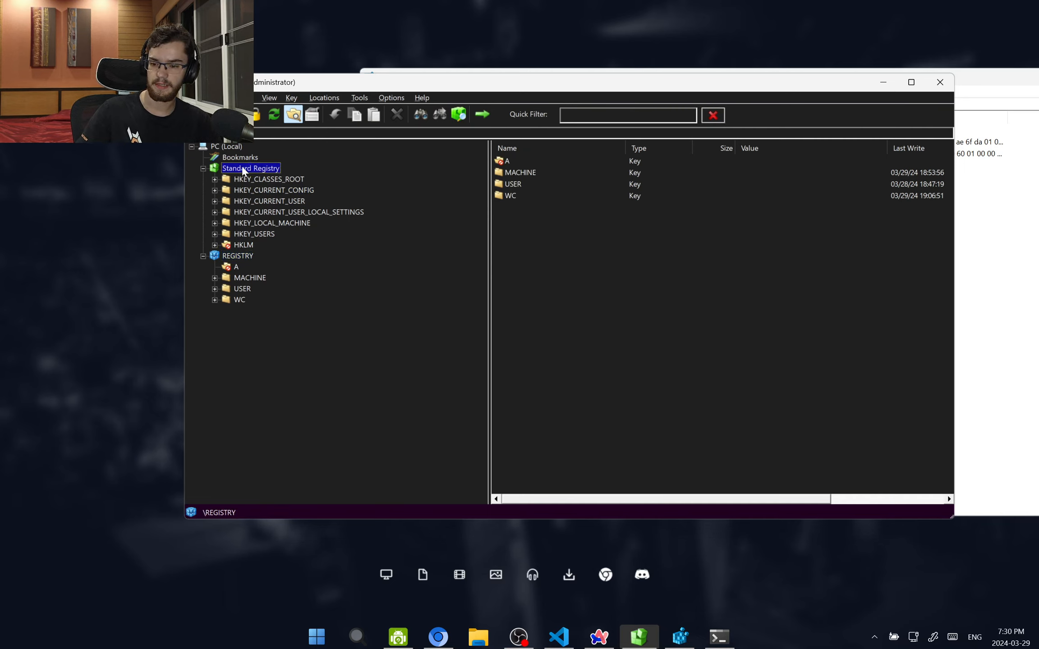
left_click(234, 255)
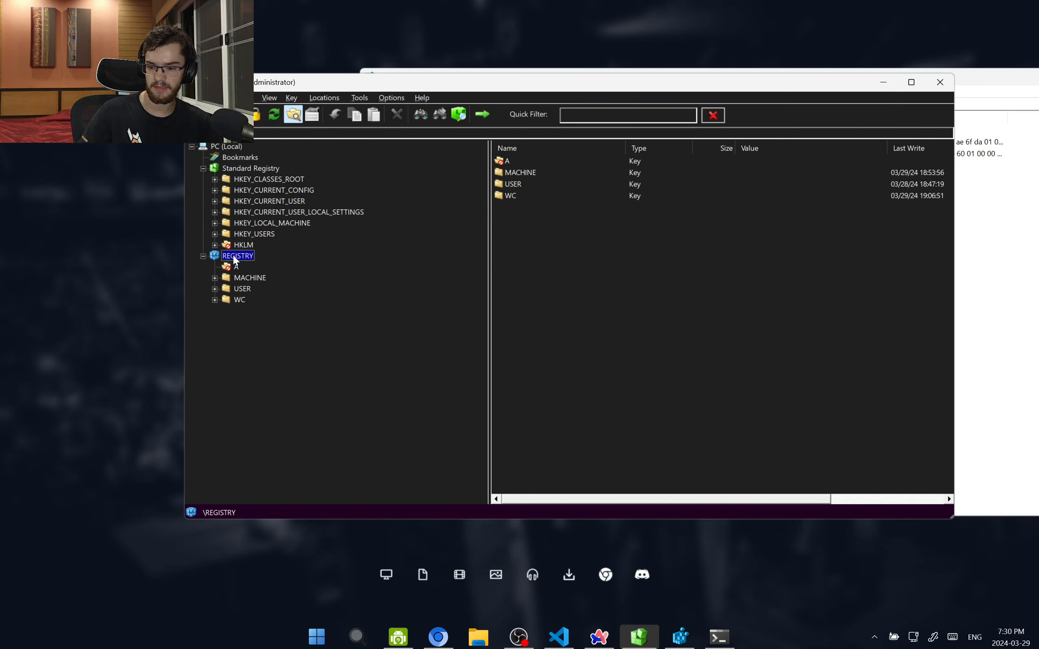
Expand HKEY_USERS and step through its keys from .DEFAULT to S-1-5-20
left_click(215, 234)
left_click(254, 246)
key("Down")
key("Down")
key("Down")
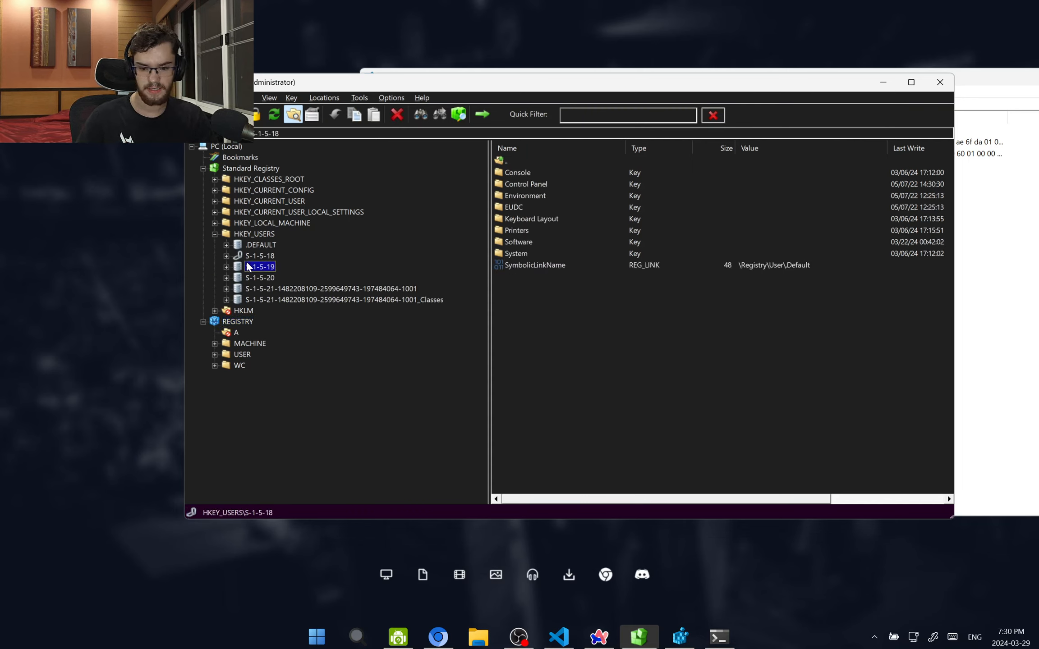
Expand HKEY_LOCAL_MACHINE and HKEY_CURRENT_USER_LOCAL_SETTINGS, and view the REGISTRY root followed by the Standard Registry root
left_click(215, 223)
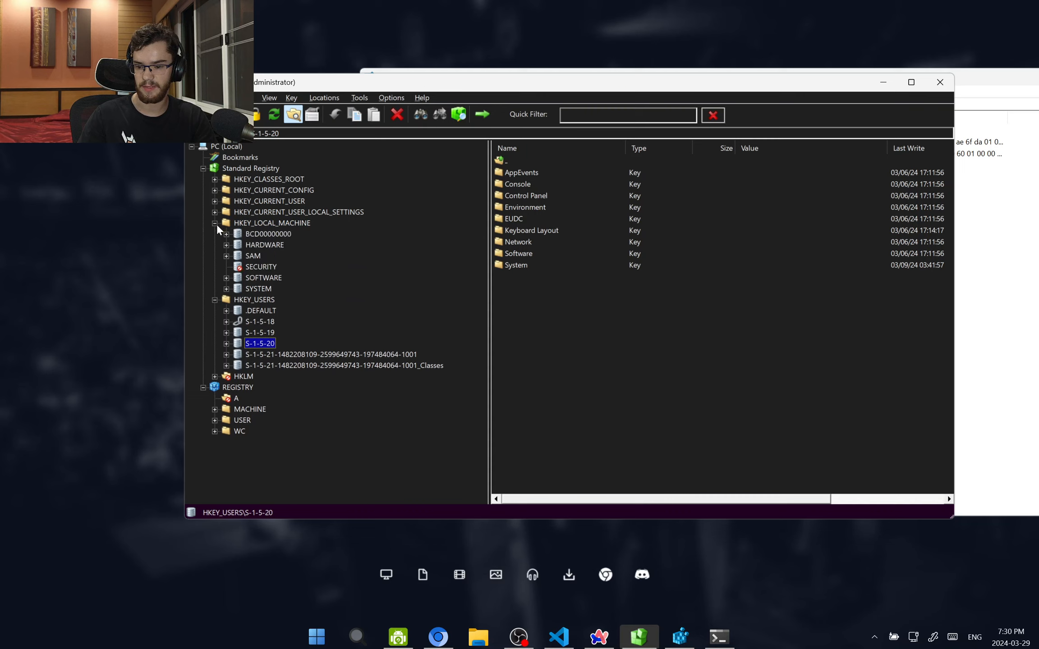
left_click(214, 212)
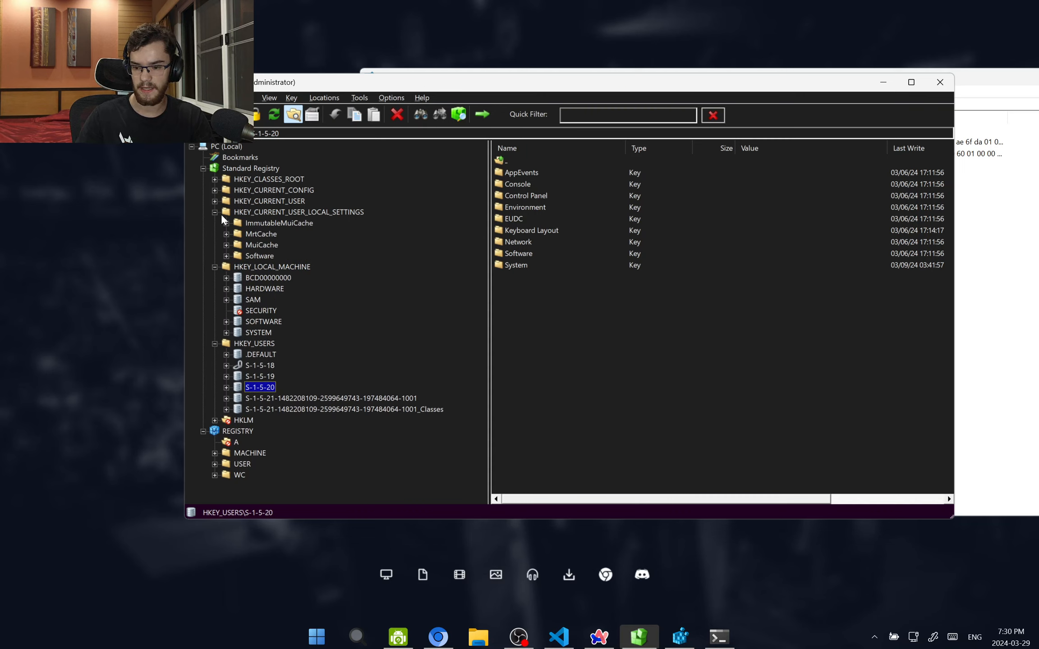
left_click(235, 431)
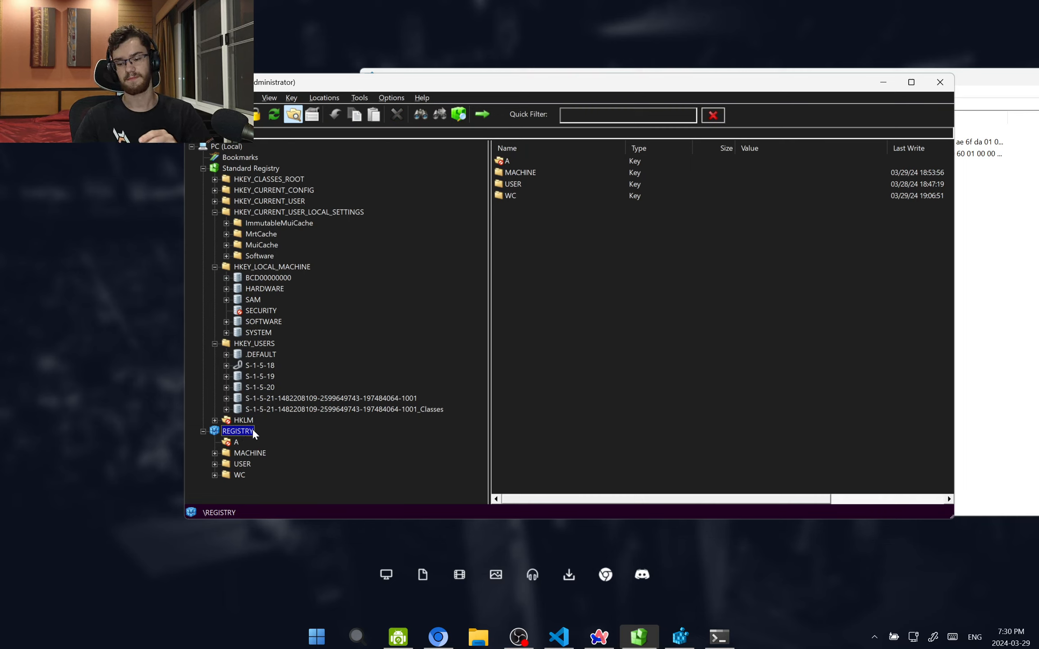
left_click(257, 168)
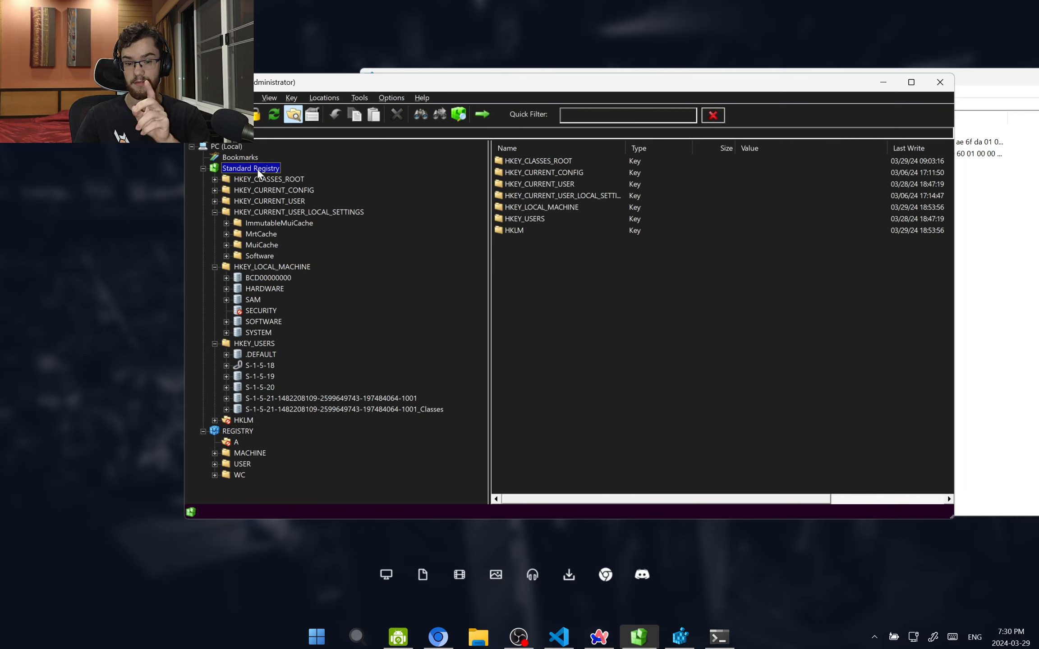
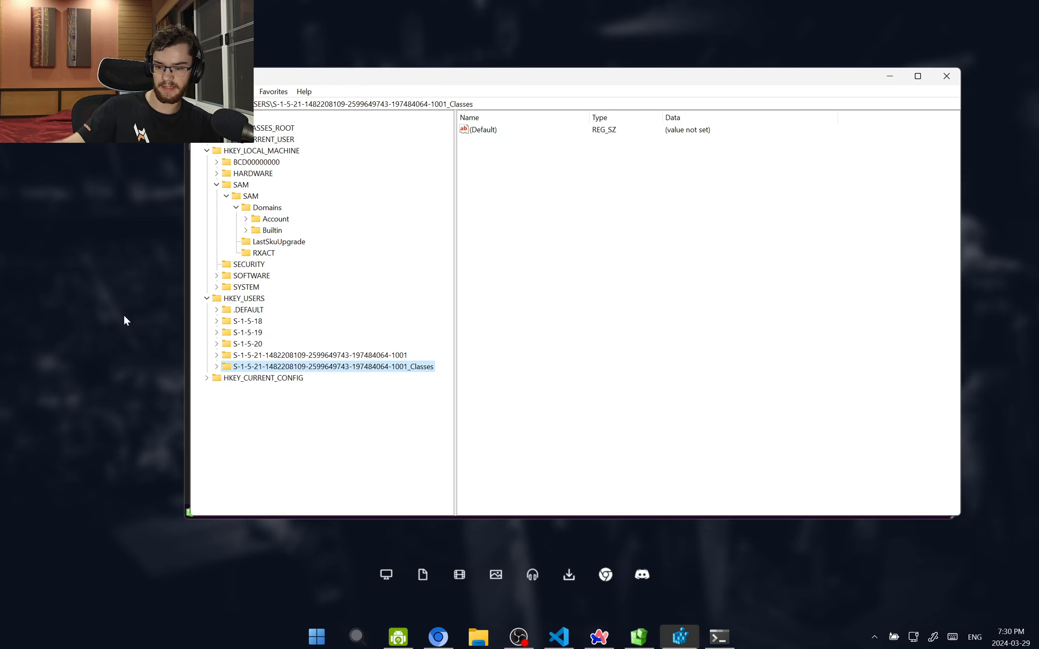
Return to Total Registry, reposition its window, view REGISTRY\MACHINE, and collapse the three expanded HKEY branches
key("alt+Tab")
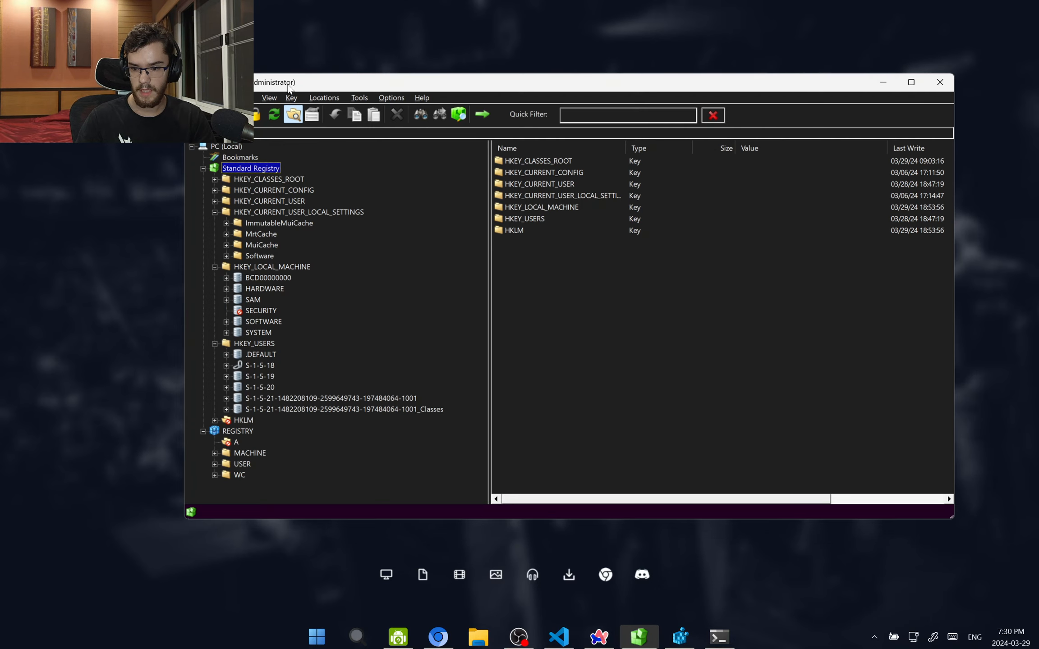
left_click_drag(288, 86, 333, 62)
left_click(286, 432)
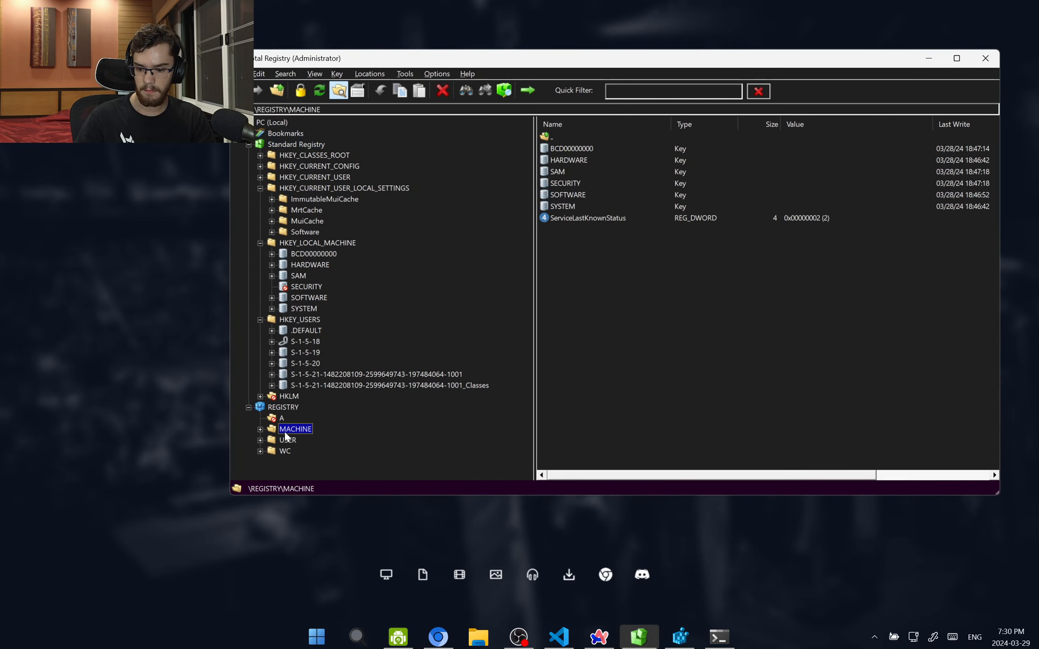
left_click(260, 188)
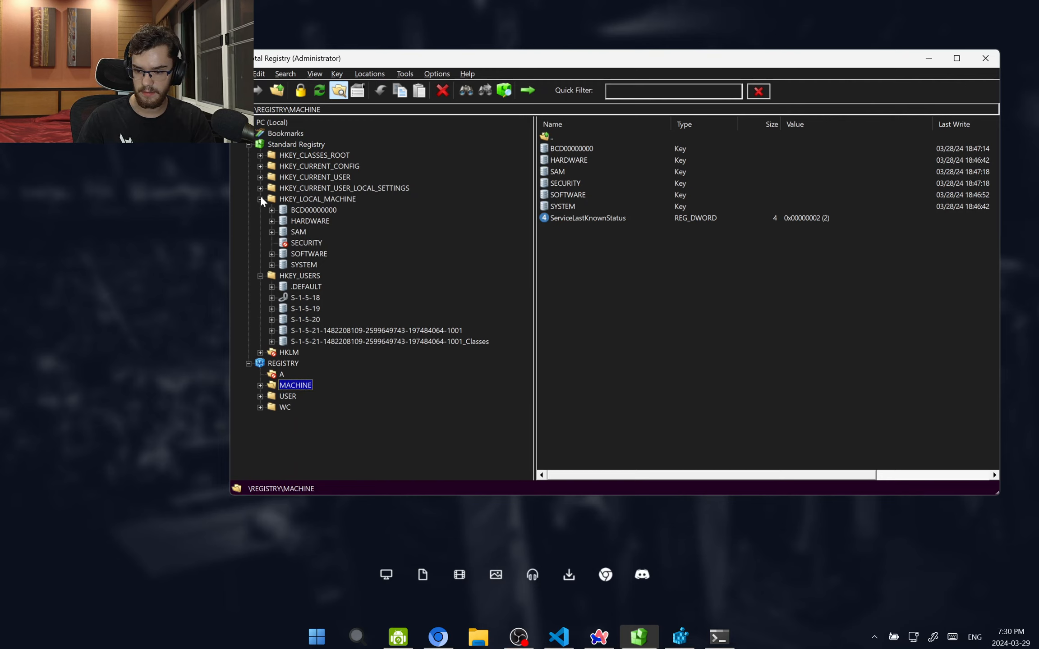
left_click(261, 199)
left_click(260, 210)
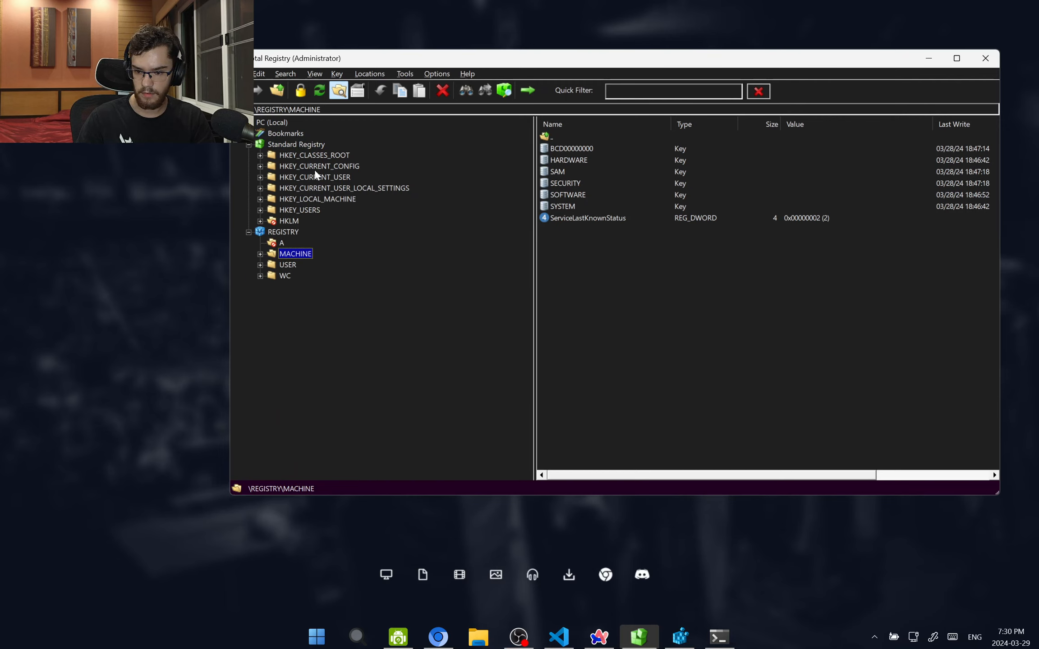
Compare the contents of HKEY_LOCAL_MACHINE, REGISTRY\USER and HKEY_CURRENT_USER
left_click(311, 200)
left_click(290, 266)
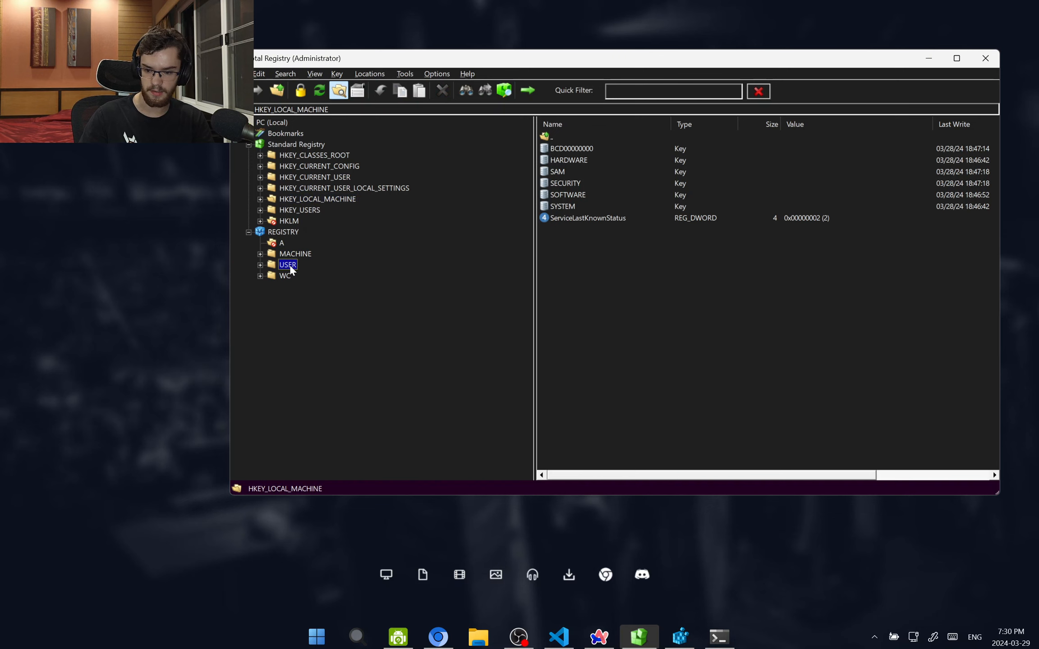
left_click(341, 178)
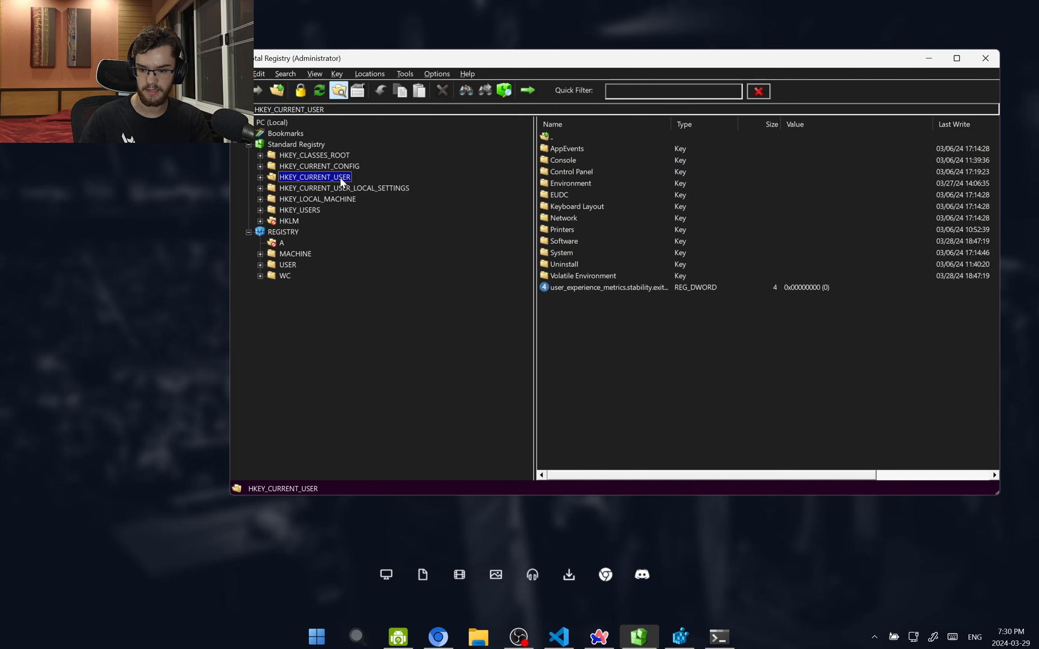
Expand the WC key under REGISTRY and step down through its Silo subkeys to the one ending in user_sid
left_click(260, 276)
left_click(285, 287)
key("Down")
key("Down")
key("Down")
key("Down")
key("Down")
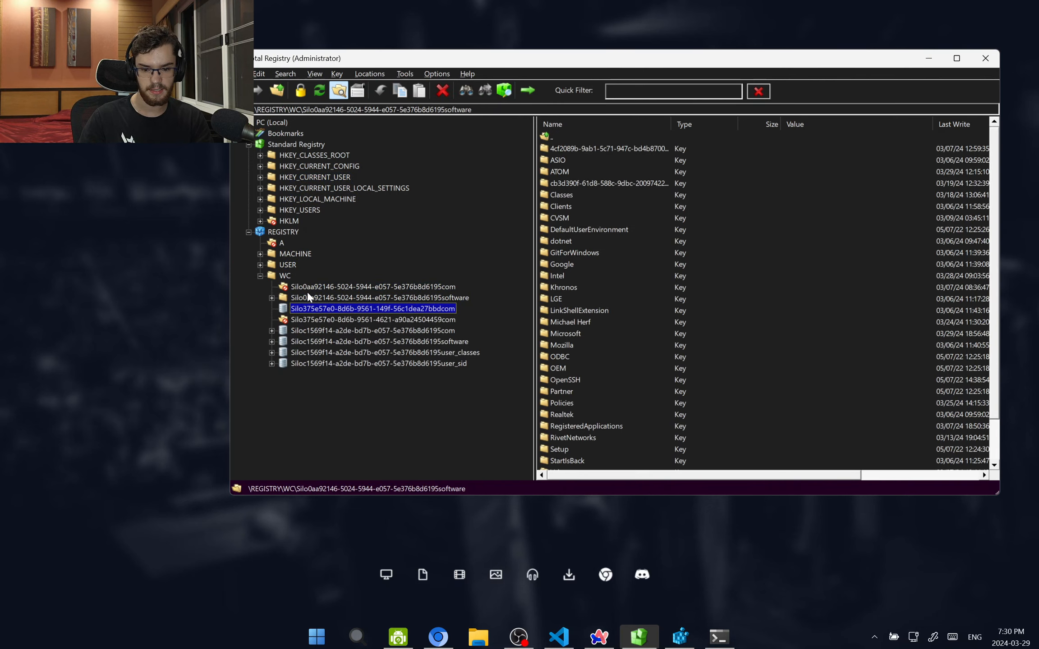
key("Down")
key("Down")
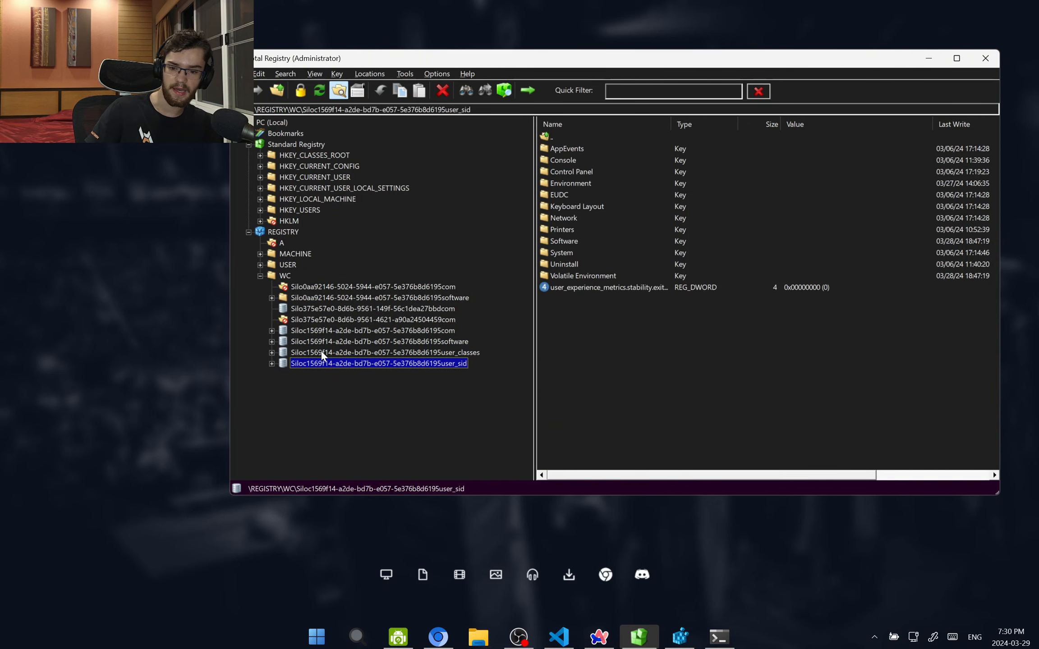
Step back up through the Silo keys to the first one under WC, and view the A key under REGISTRY
key("Up")
key("Up")
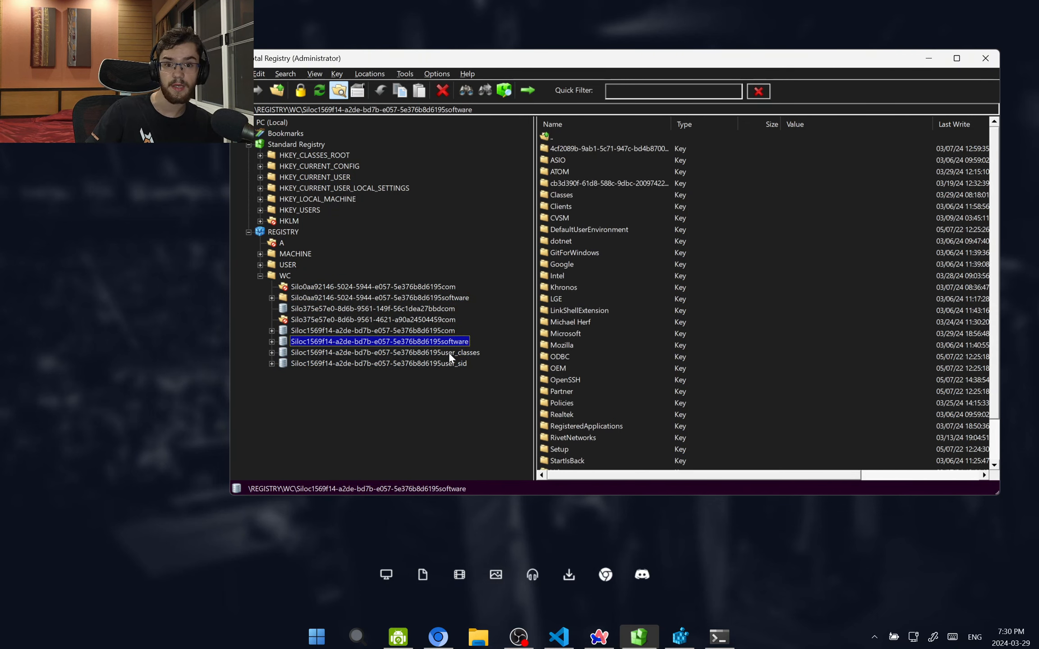
key("Up")
key("Up")
key("Up")
key("Up")
key("Up")
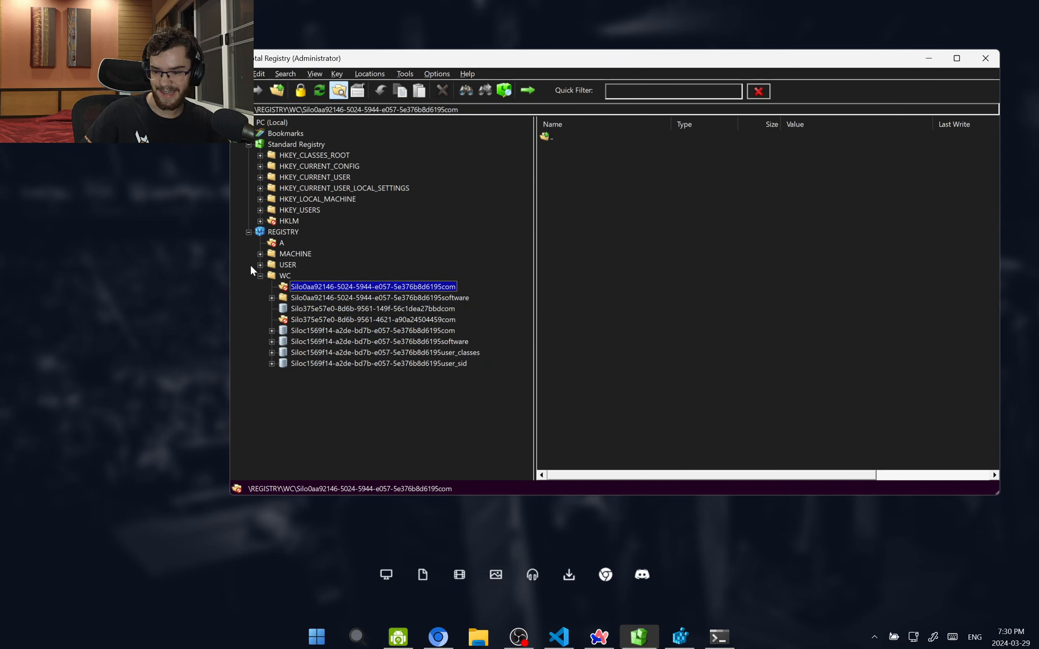
left_click(282, 243)
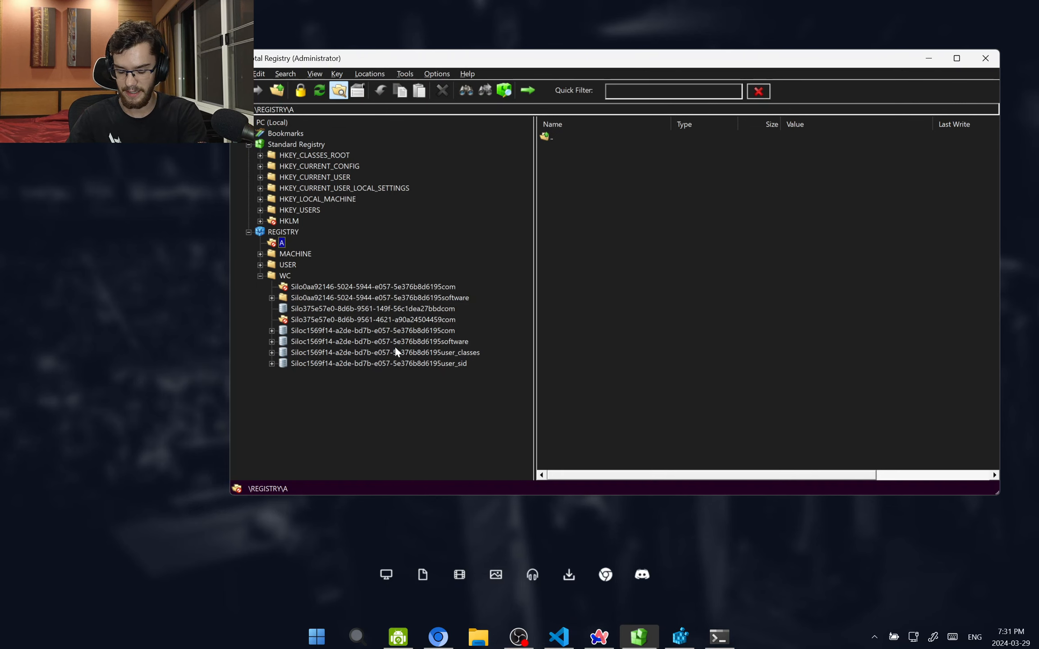
Open Process Explorer, search handles for the substring \registry\a, and move the search window up beside the process list
key("ctrl+shift+Escape")
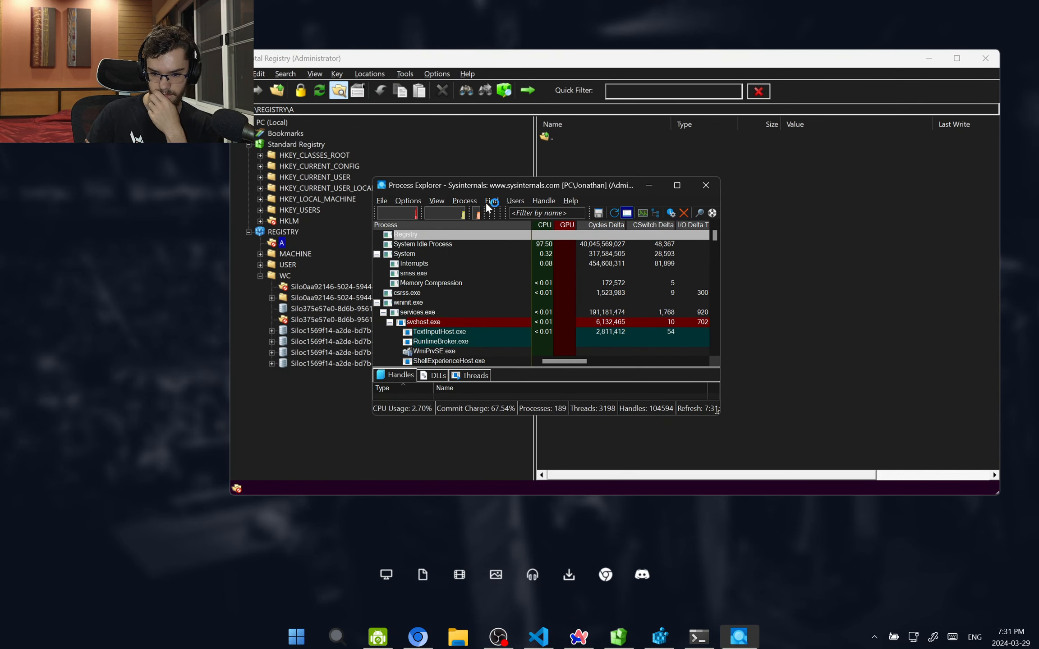
left_click(491, 201)
left_click(523, 214)
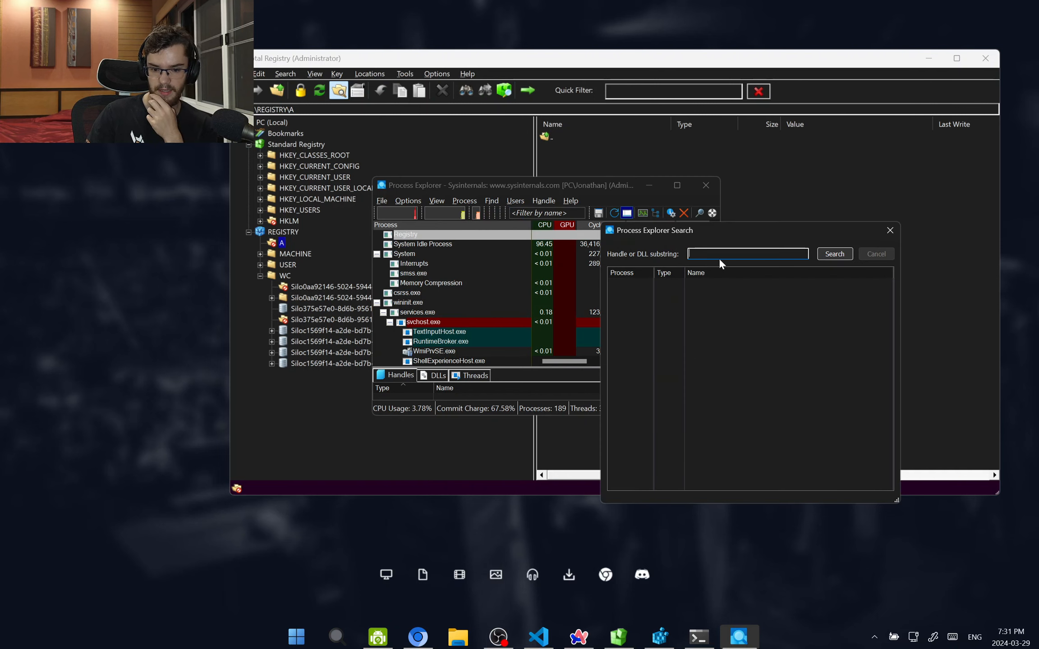
type("egistry¥a")
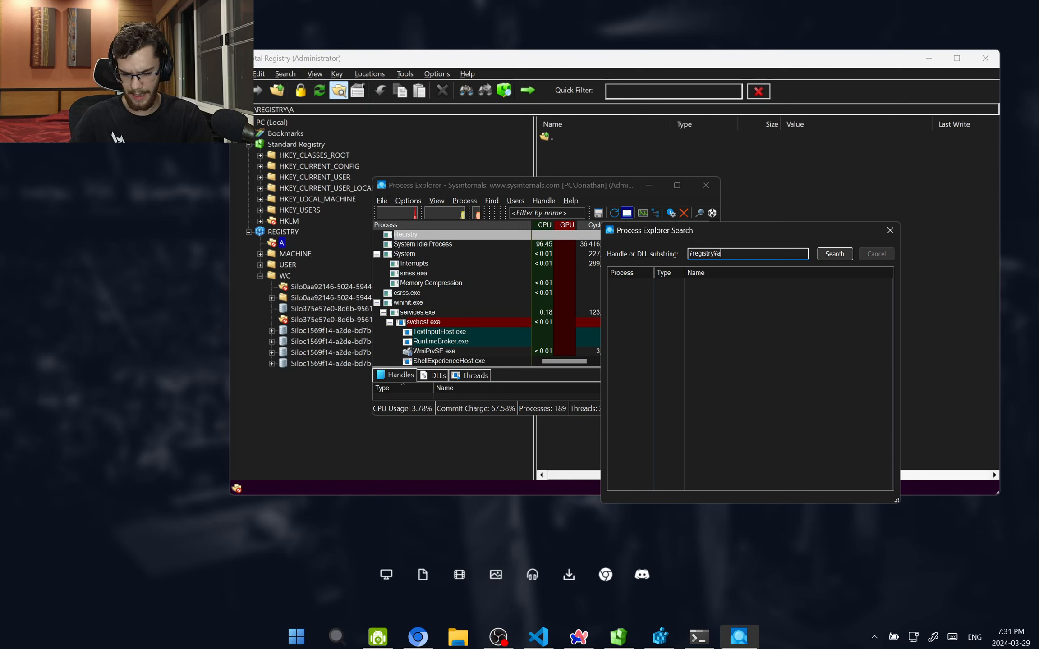
key("Return")
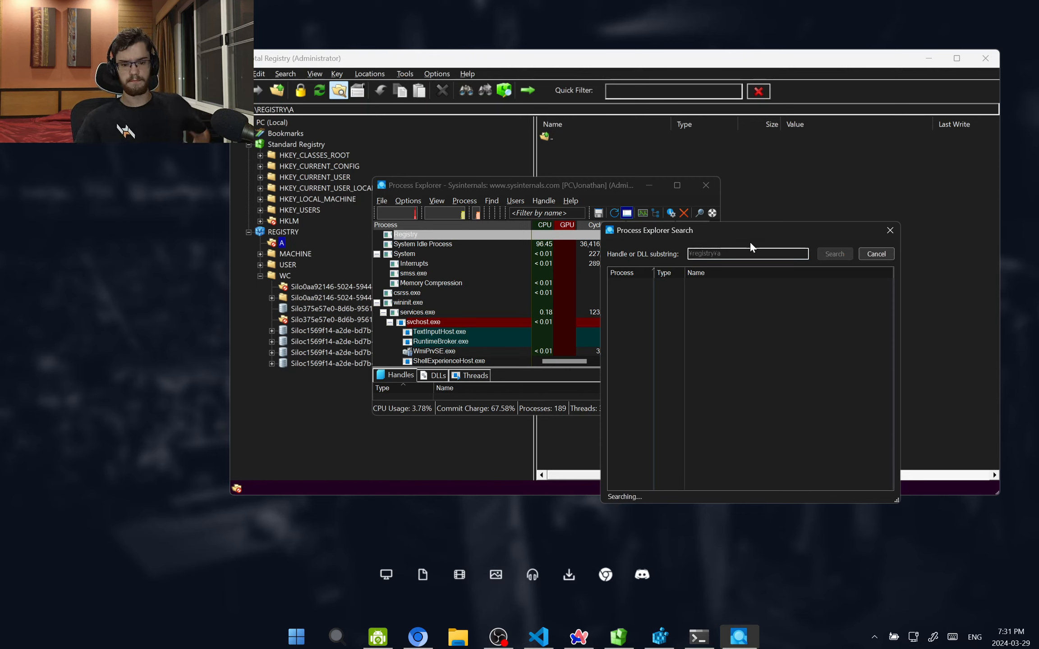
left_click_drag(723, 230, 668, 168)
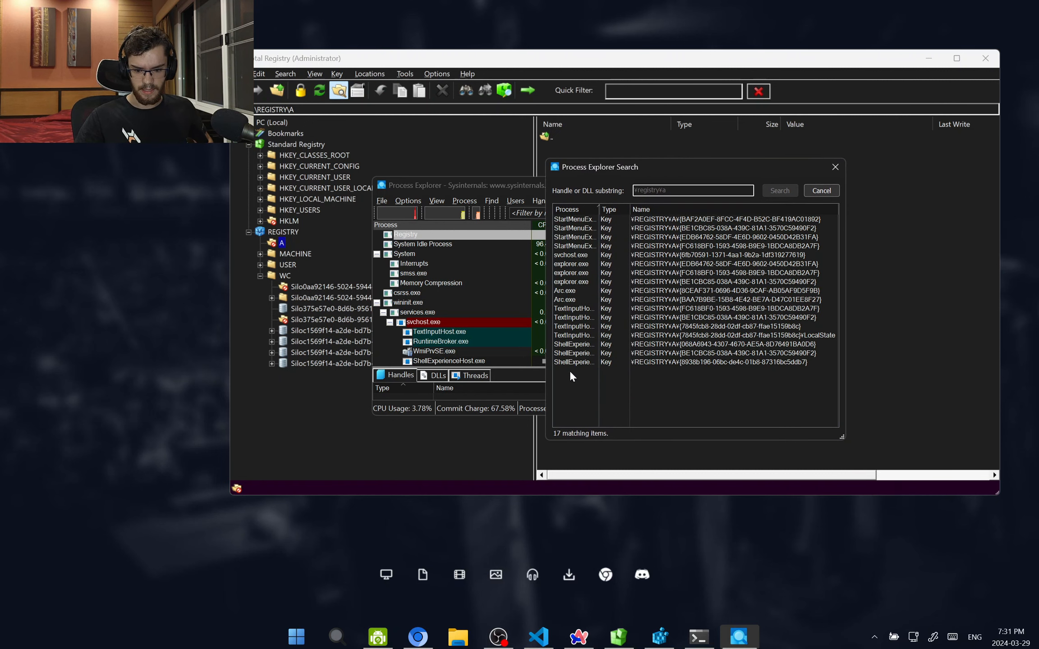
Inspect the WindowsTerminal, TextInputHost and Arc entries among the handle search results, and close the search window and Process Explorer
left_click(276, 244)
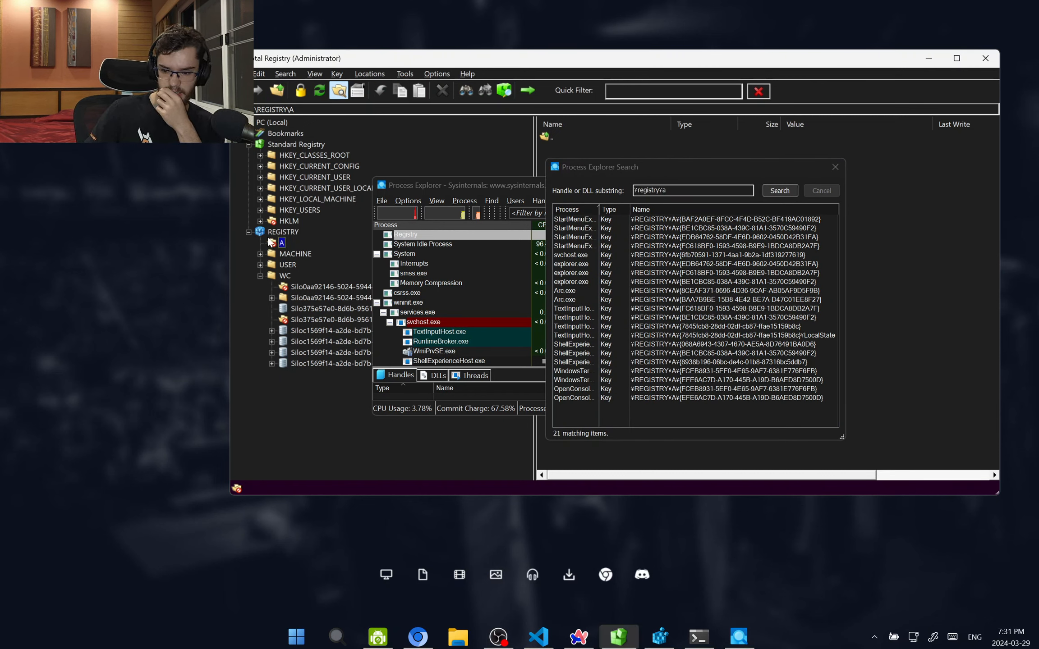
left_click(614, 408)
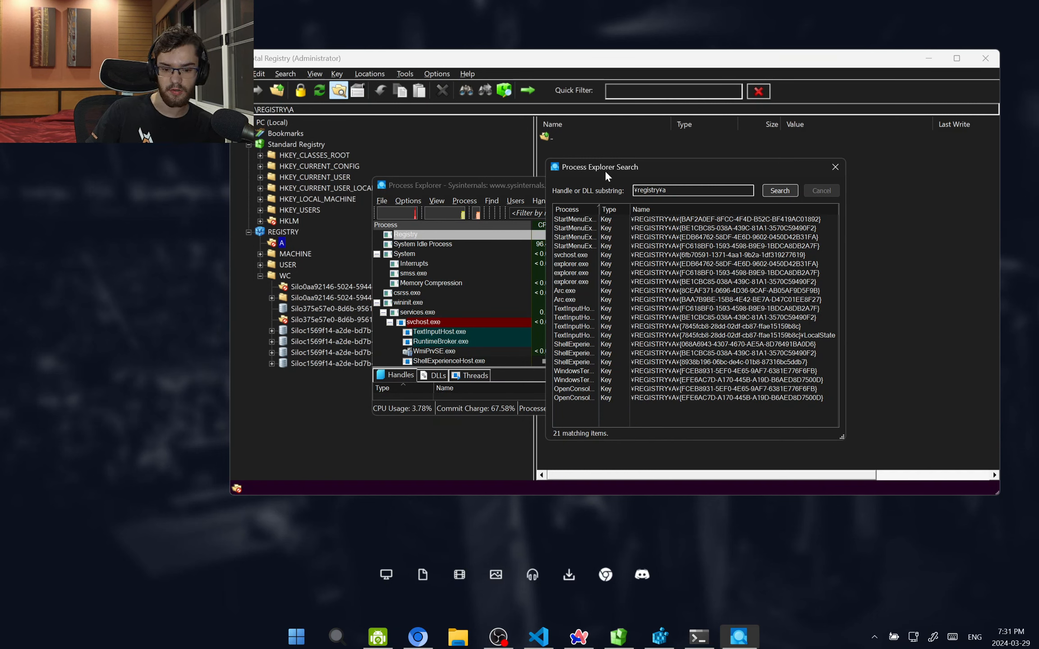
left_click(587, 370)
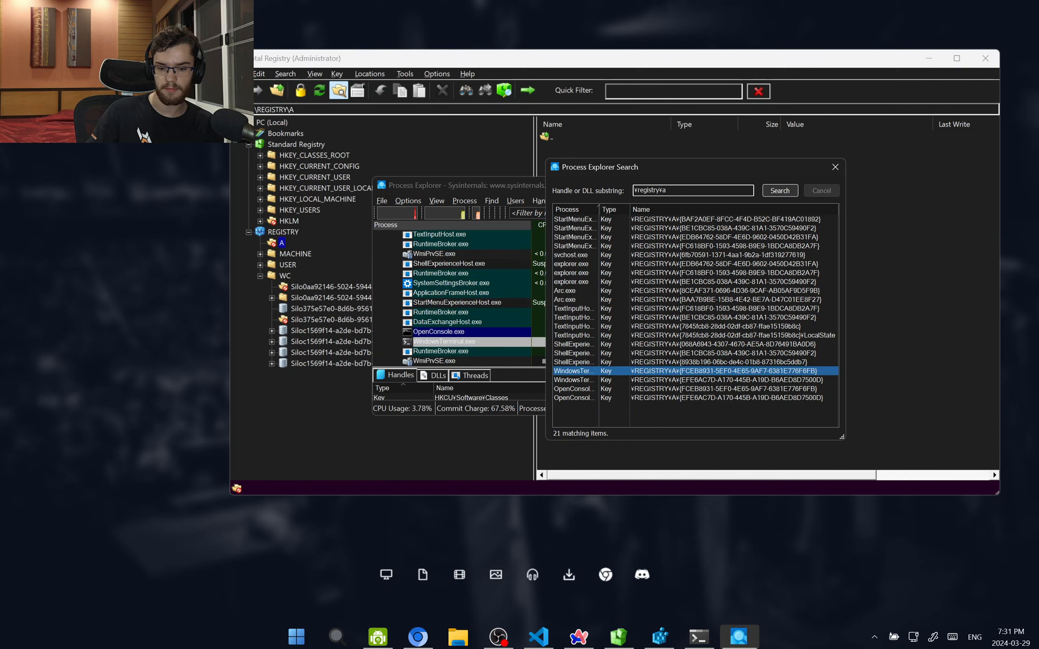
left_click(575, 353)
left_click(723, 306)
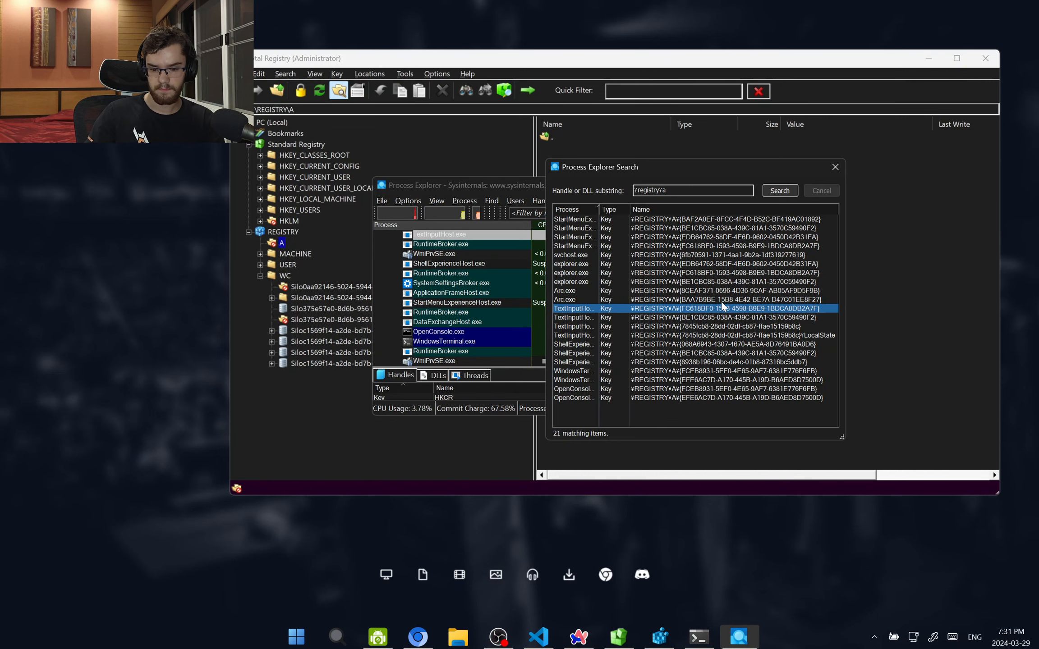
key("Up")
key("Up")
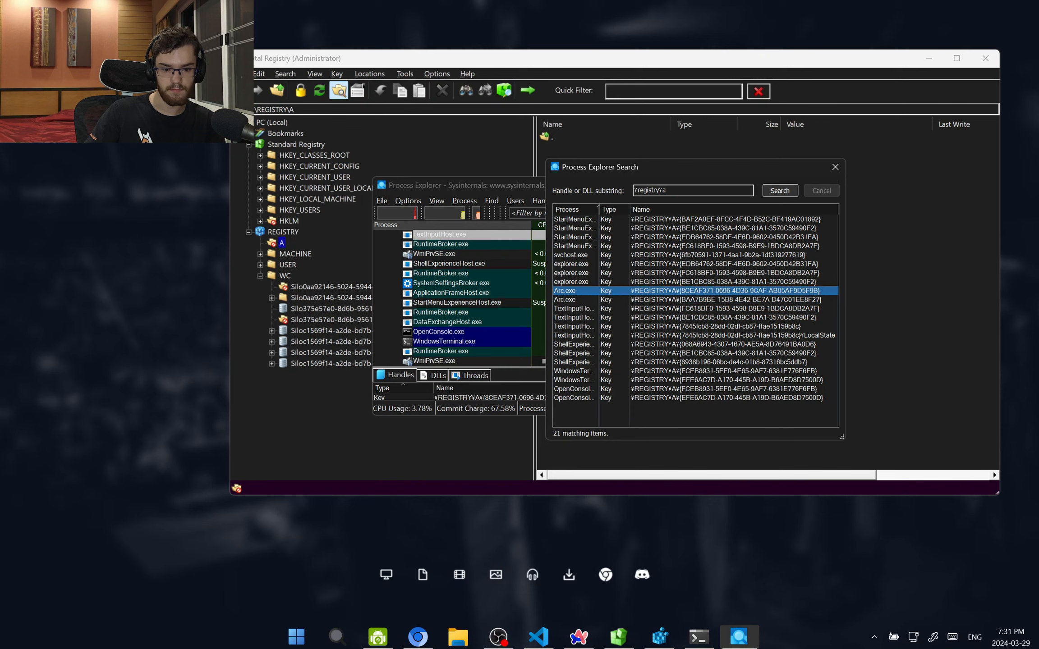
key("Up")
left_click(835, 167)
left_click(706, 185)
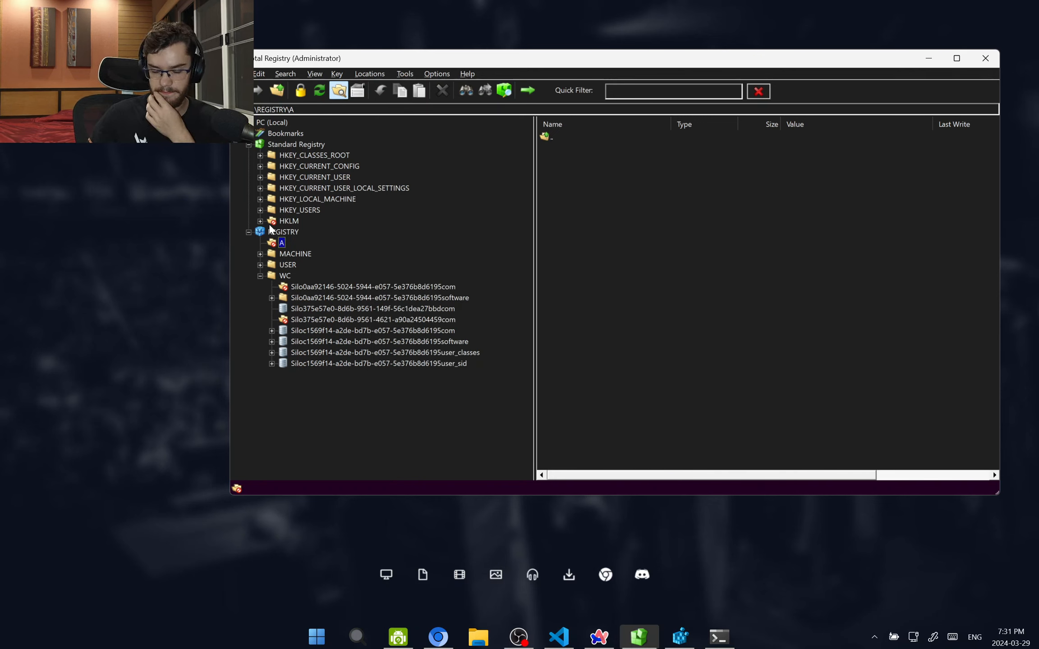
Collapse the WC key under REGISTRY and view the contents of HKEY_CURRENT_USER_LOCAL_SETTINGS
left_click(263, 276)
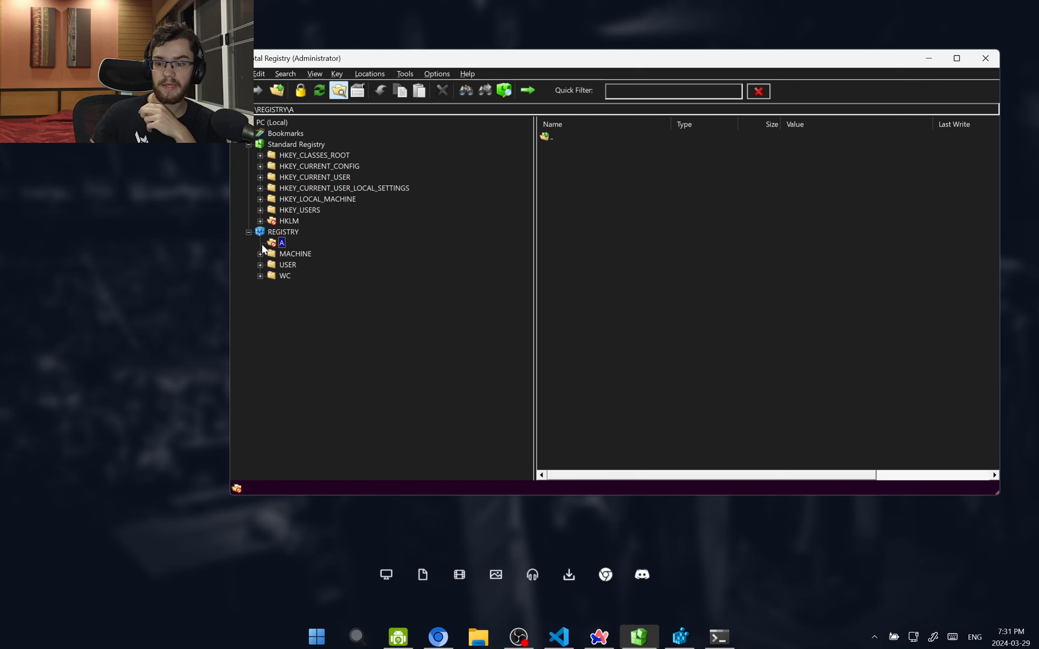
left_click(292, 189)
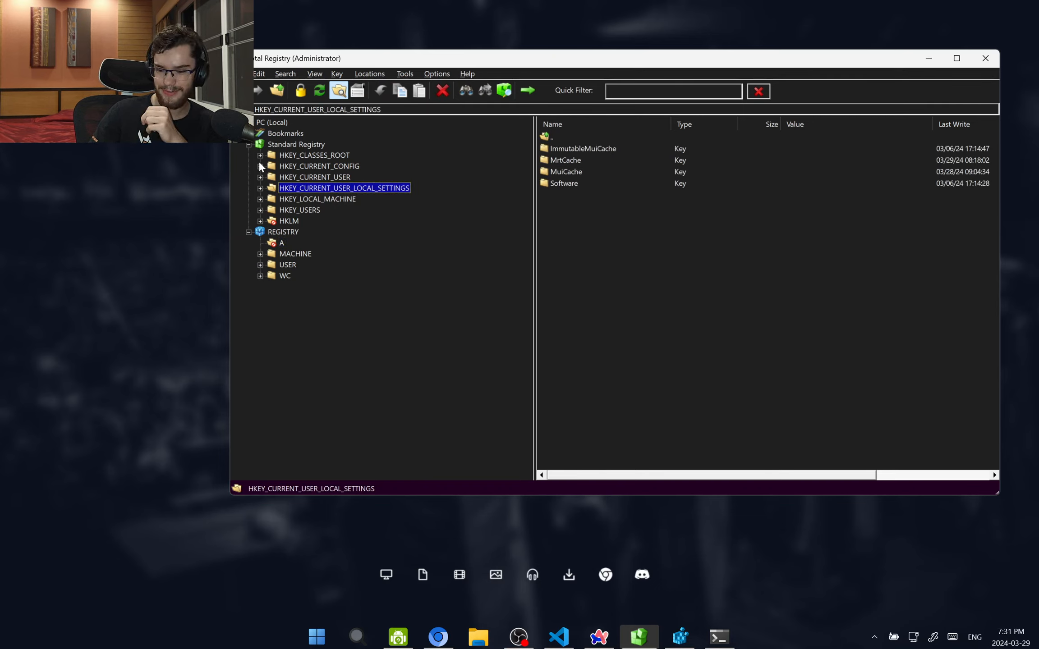
left_click(261, 177)
left_click(264, 177)
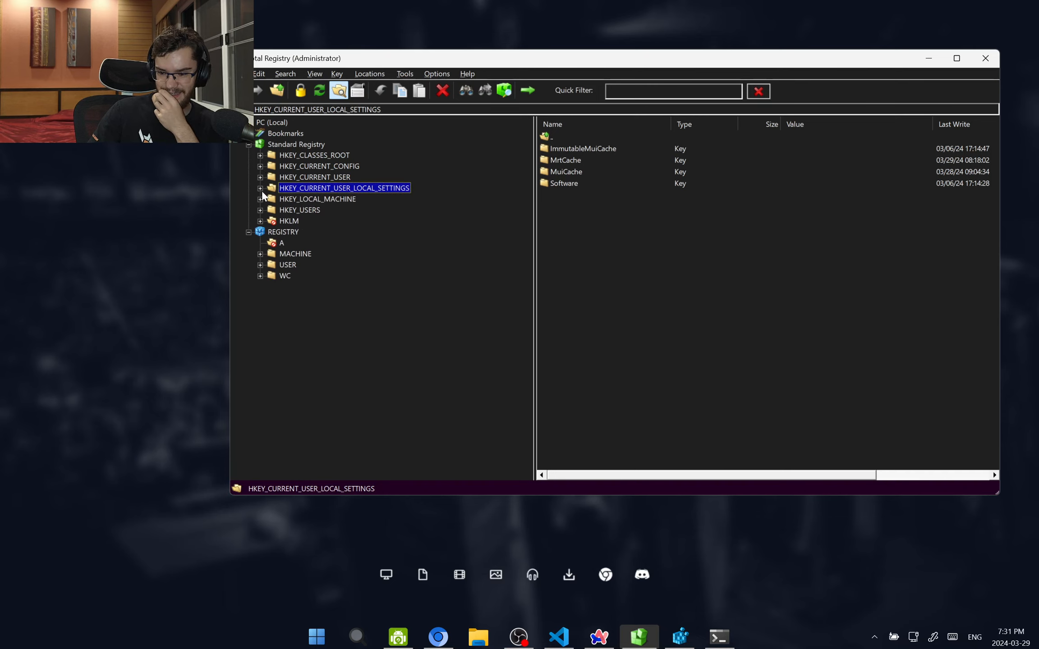
Expand HKEY_LOCAL_MACHINE and its BCD00000000 hive to view the Description and Objects subkeys
left_click(261, 198)
left_click(294, 211)
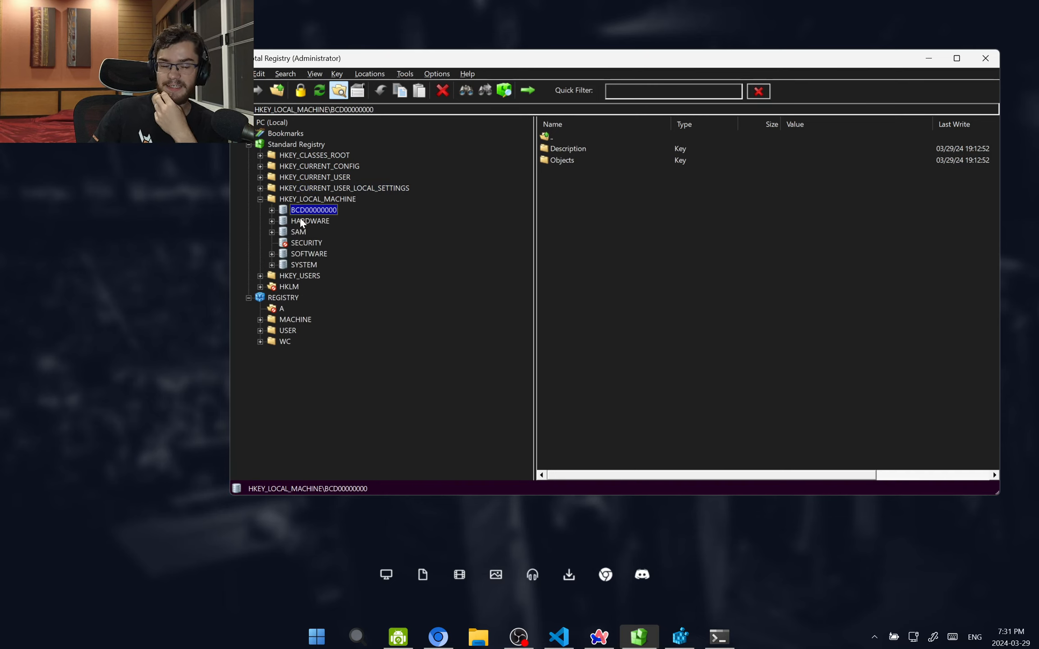
left_click(271, 210)
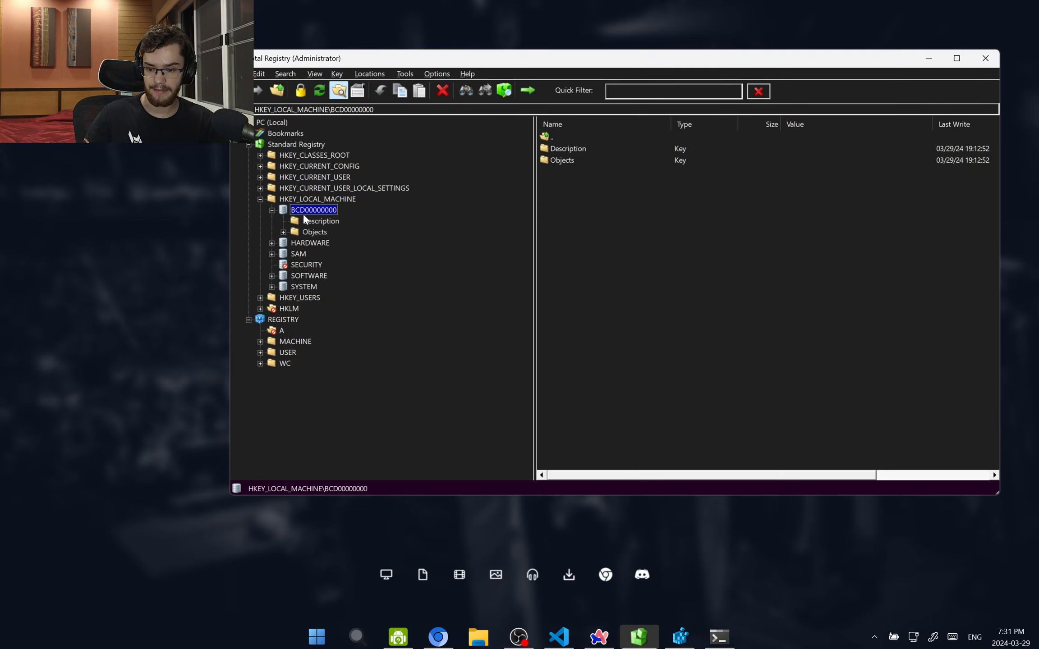
Switch to the administrator terminal and run bcdedit to list the boot configuration
left_click(720, 637)
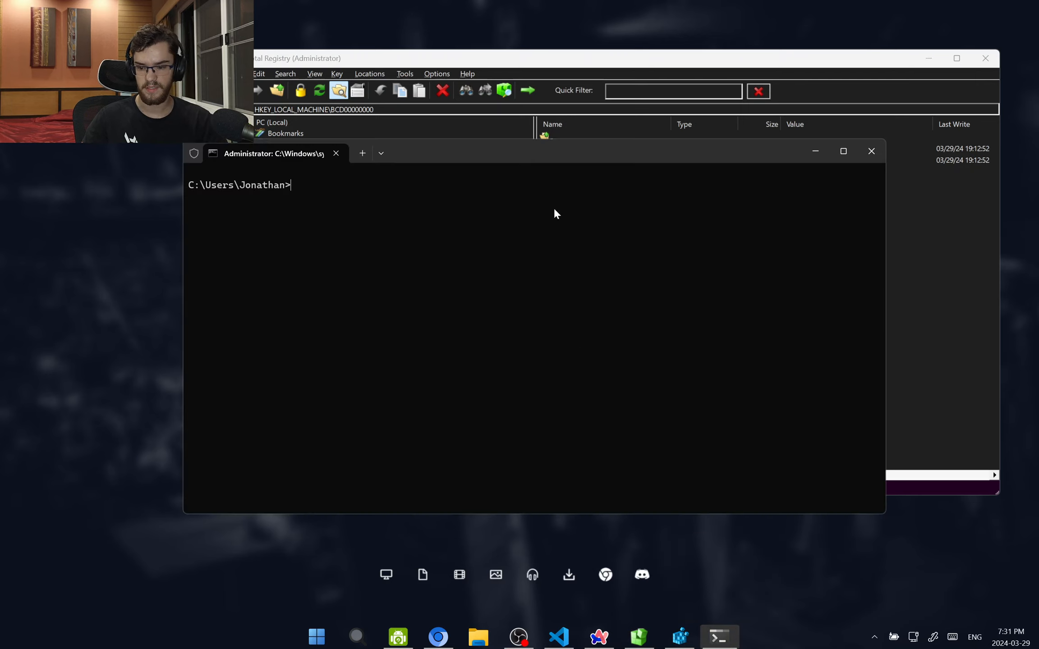
type("bc")
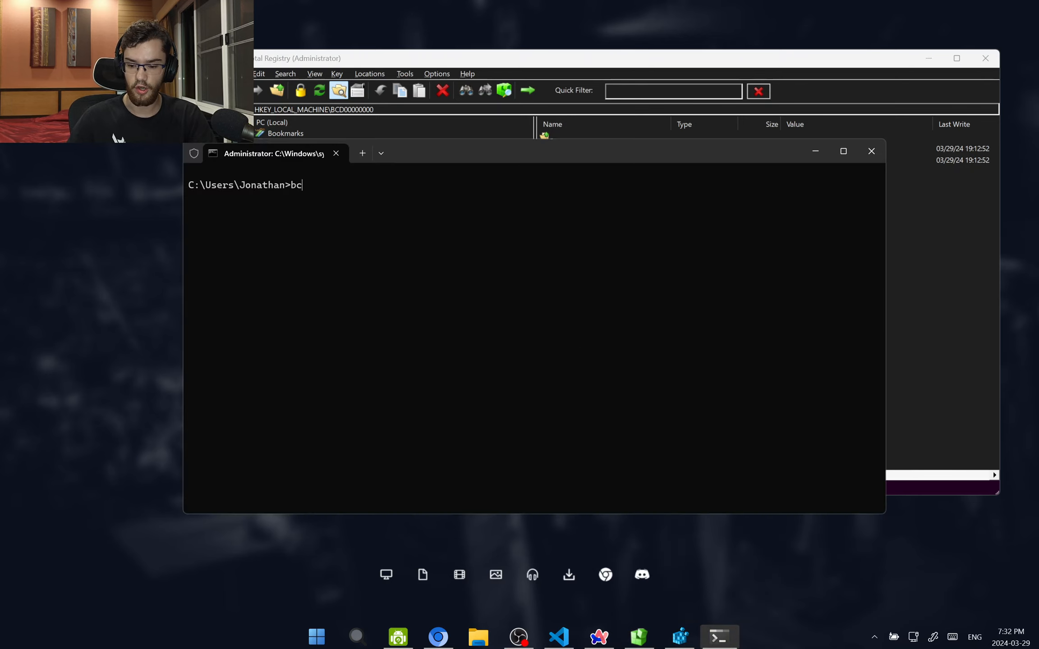
type("dedit")
key("Return")
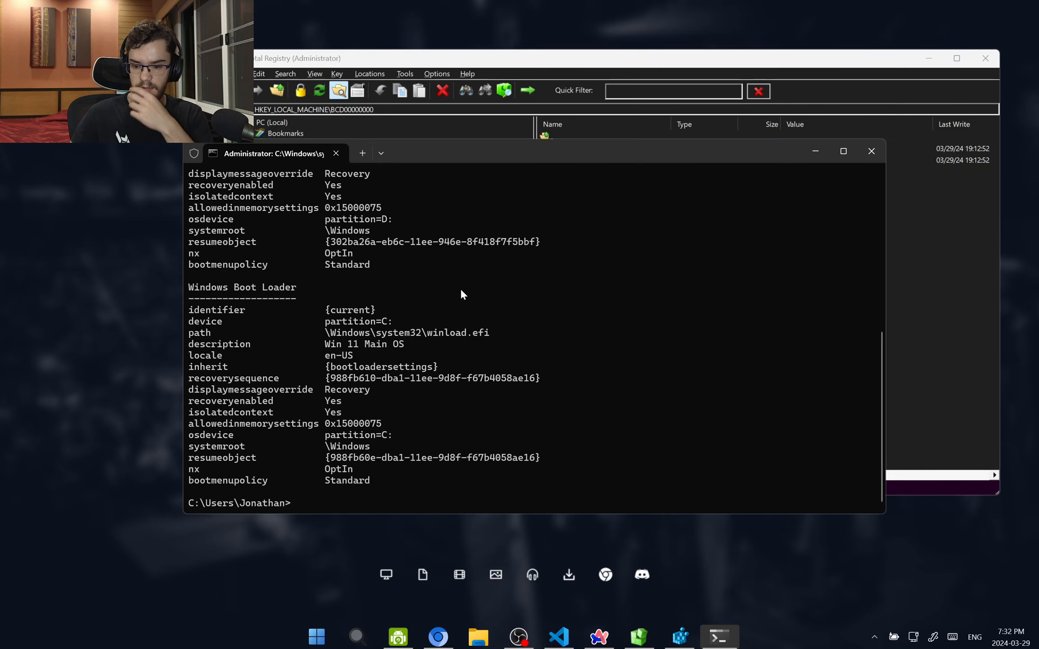
Examine the bcdedit output, comparing both Windows Boot Loader descriptions and the current loader's recoverysequence and resumeobject identifiers
scroll(463, 294, "up", 9)
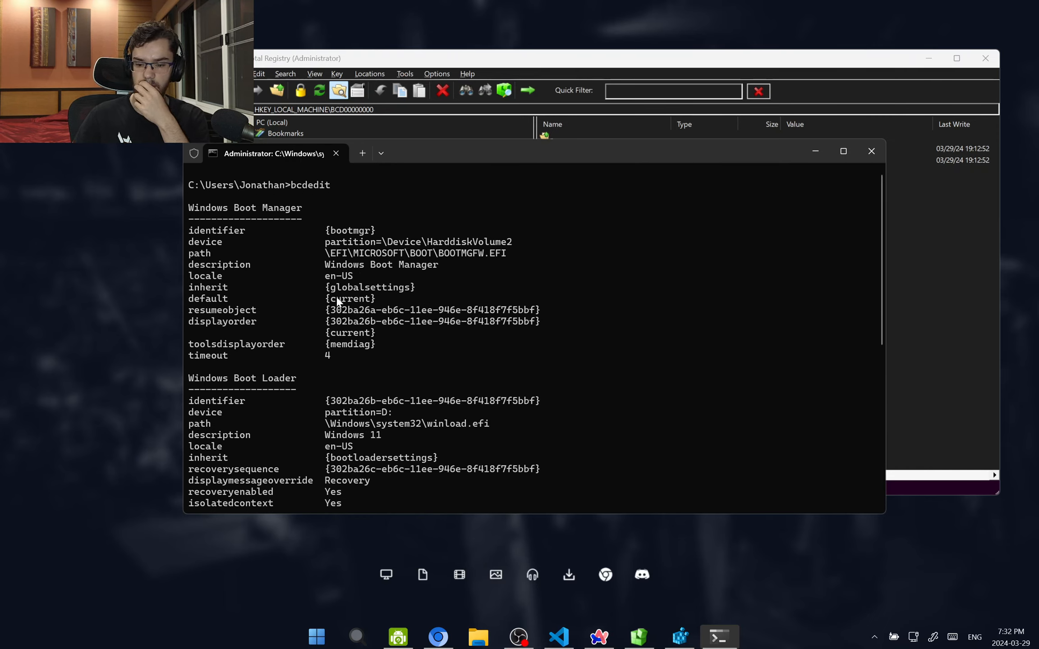
left_click_drag(323, 226, 535, 493)
scroll(442, 361, "down", 9)
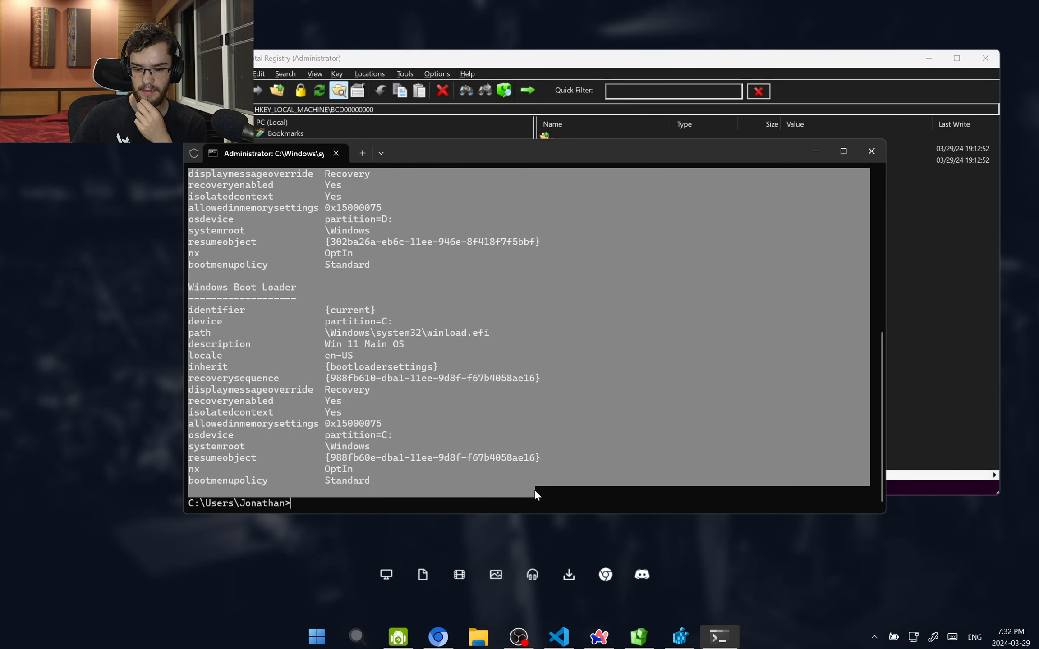
left_click(340, 340)
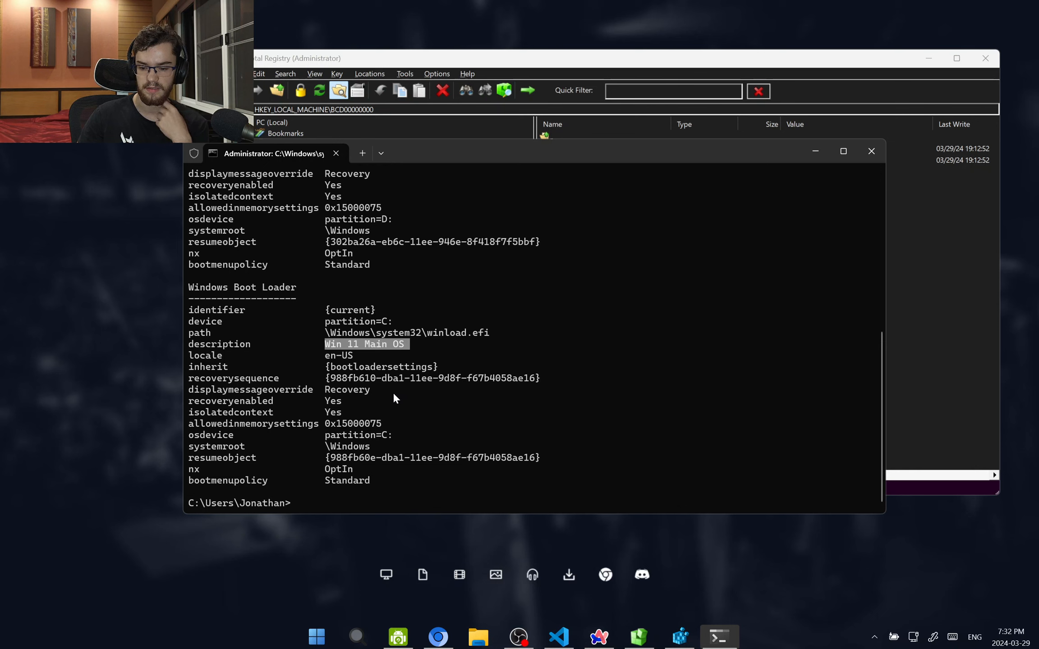
scroll(391, 397, "up", 7)
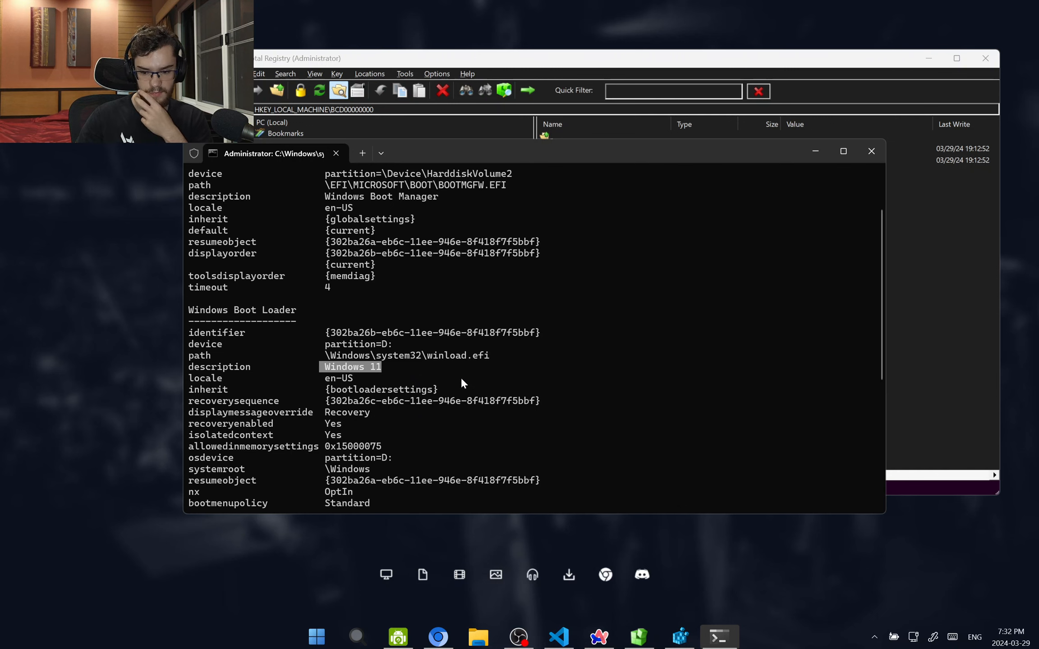
scroll(461, 377, "down", 7)
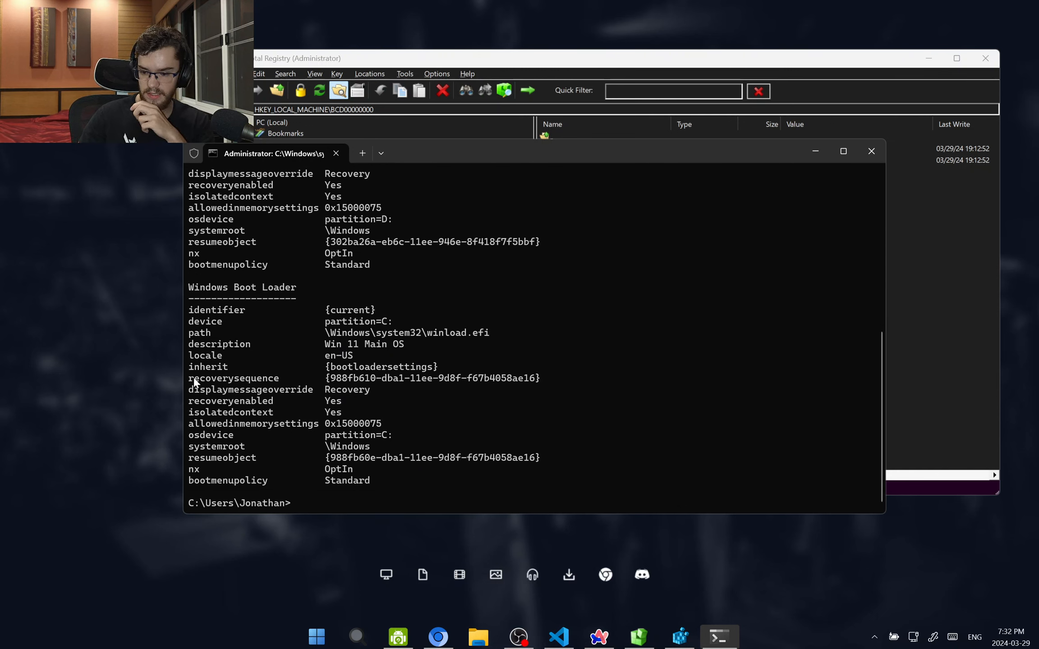
left_click_drag(211, 379, 347, 378)
left_click(294, 382)
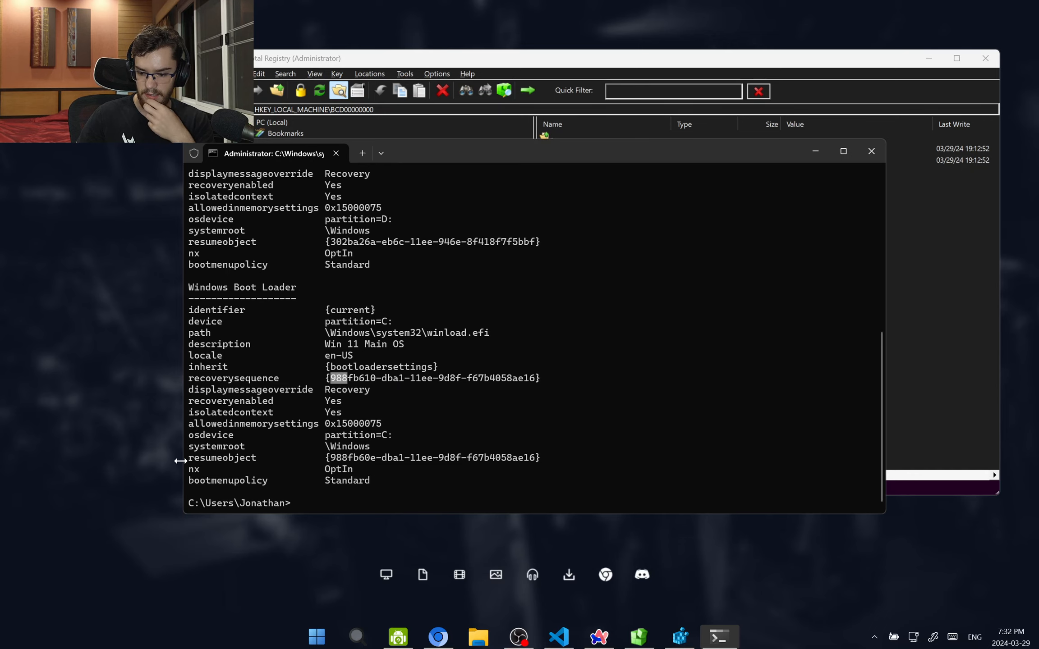
left_click_drag(326, 459, 351, 465)
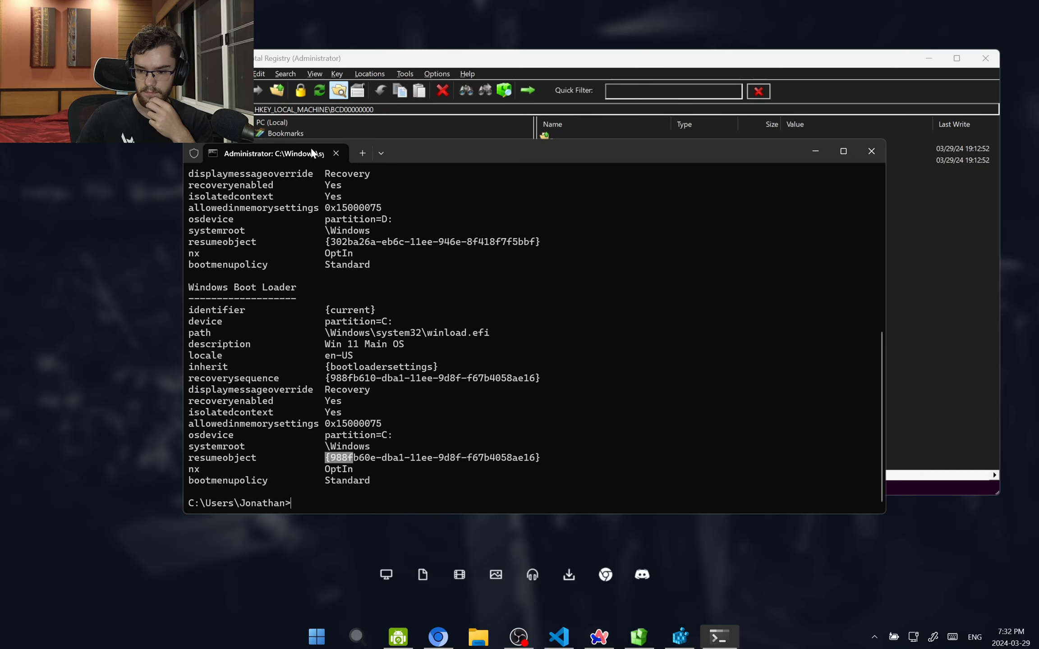
Arrange the terminal and Total Registry windows side by side, and expand the Objects key under BCD00000000
left_click_drag(312, 153, 659, 173)
left_click(284, 232)
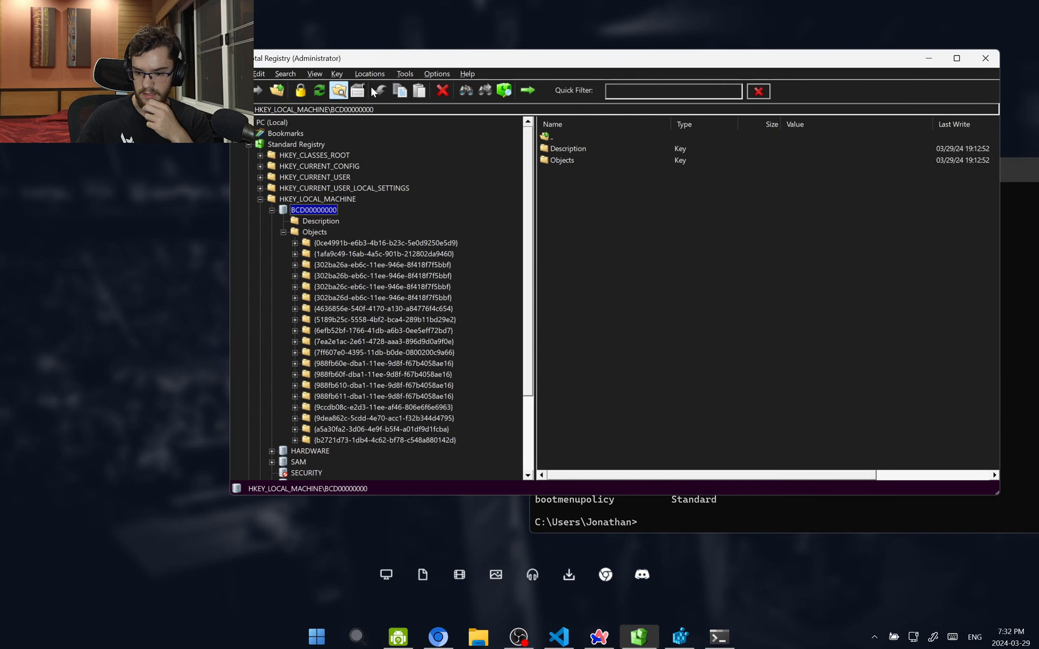
left_click_drag(371, 57, 213, 21)
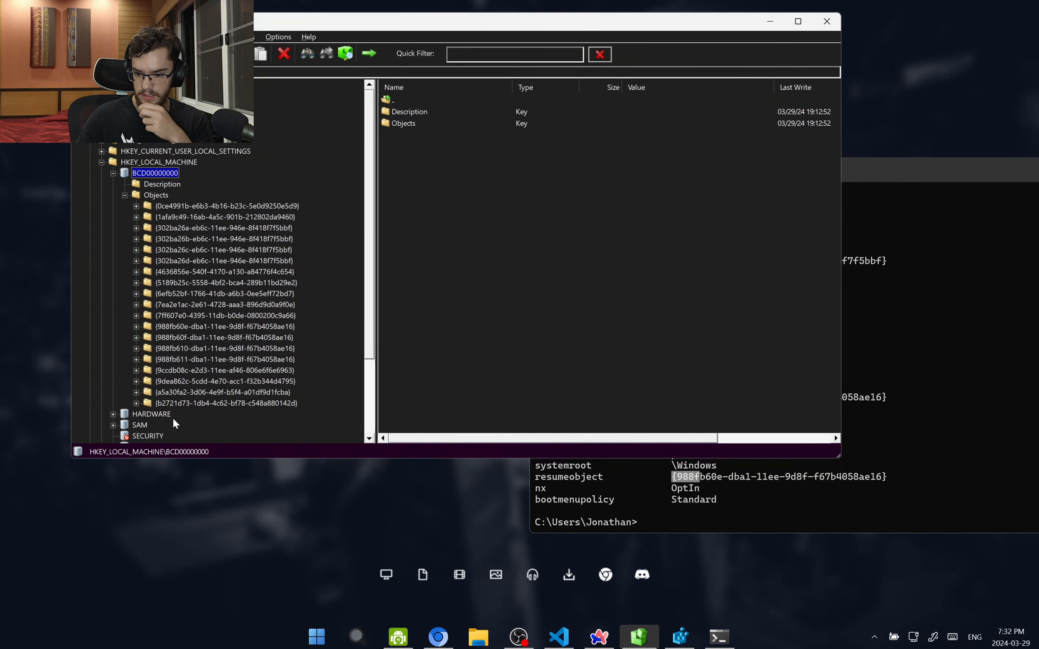
Step up through the BCD objects starting with 988fb6 to the {988fb60e-dba1-11ee-9d8f-f67b4058ae16} key
left_click(172, 359)
key("Up")
key("Up")
key("Up")
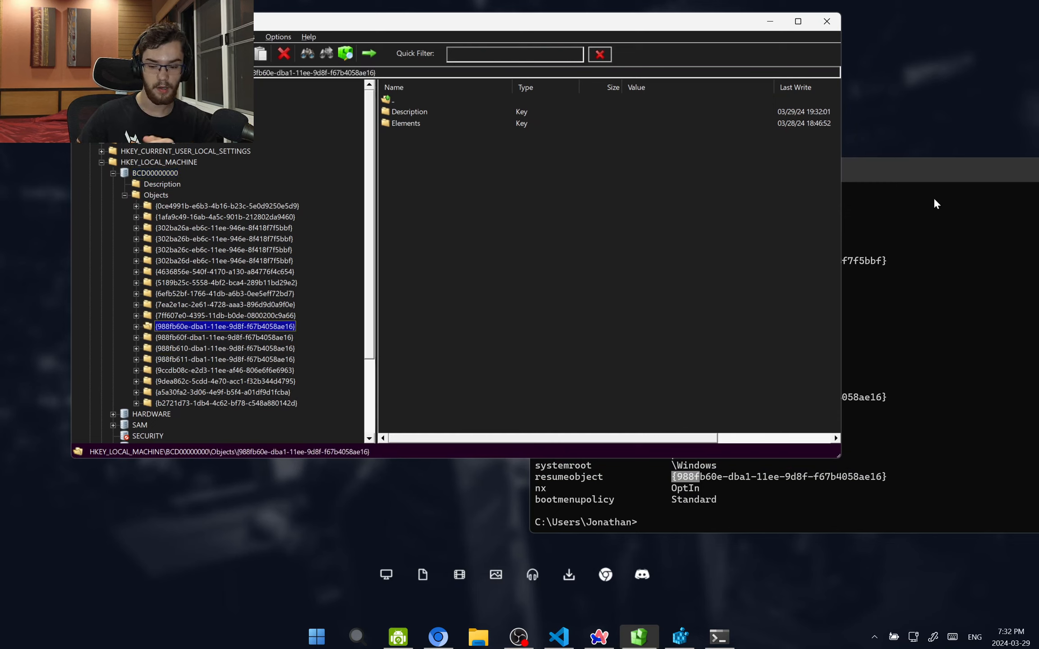
Highlight recoverysequence in the bcdedit output, and expand its matching {988fb610-dba1-11ee-9d8f-f67b4058ae16} object and the Elements subkey in the registry
left_click(923, 169)
left_click_drag(542, 399, 622, 400)
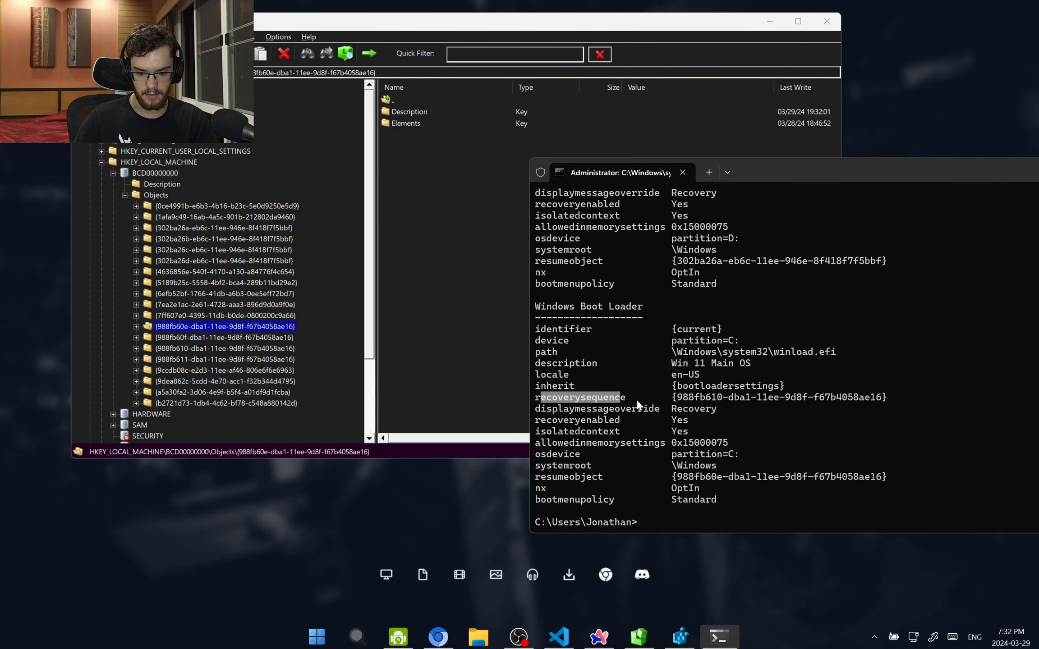
key("ctrl+c")
left_click(197, 334)
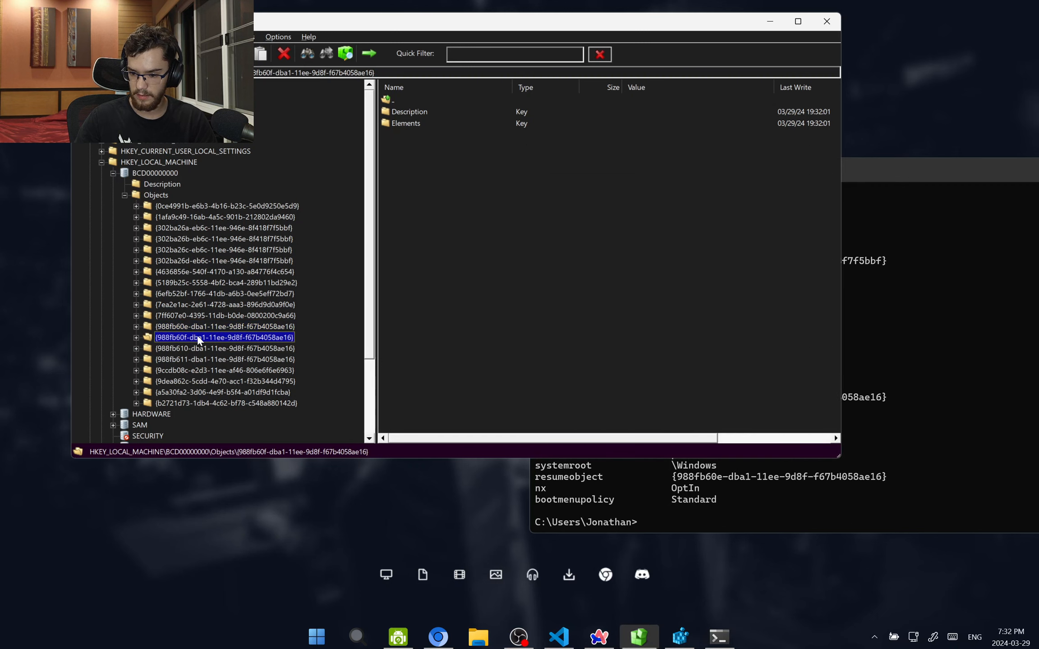
left_click(194, 350)
key("Right")
key("Down")
key("Down")
key("Right")
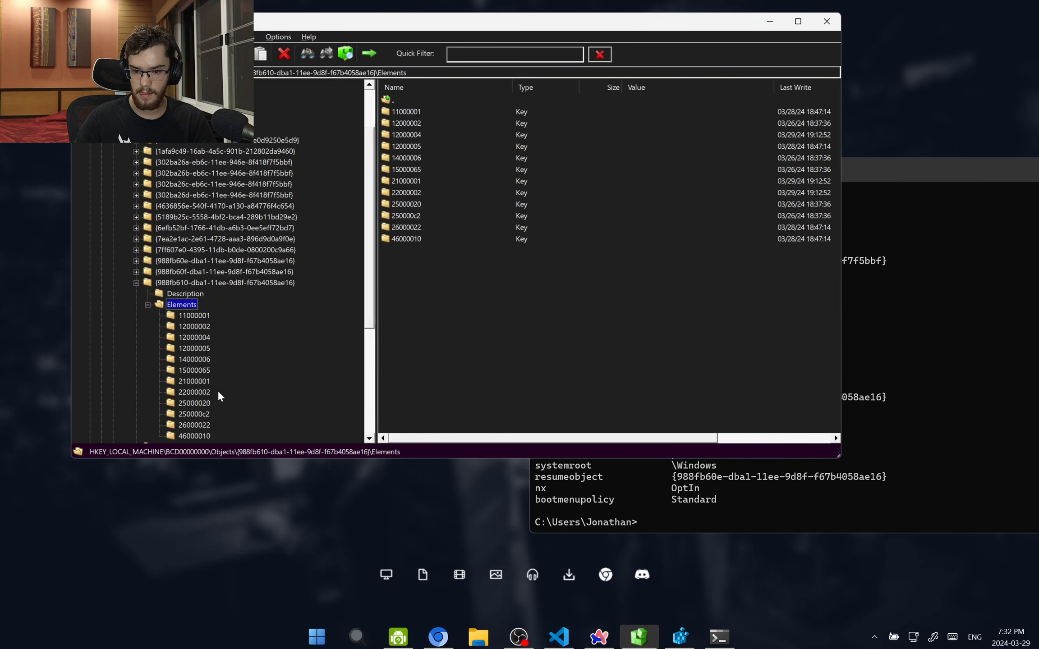
Step down through the Elements subkeys to 12000004 and select its Element value
key("Down")
key("Down")
key("Down")
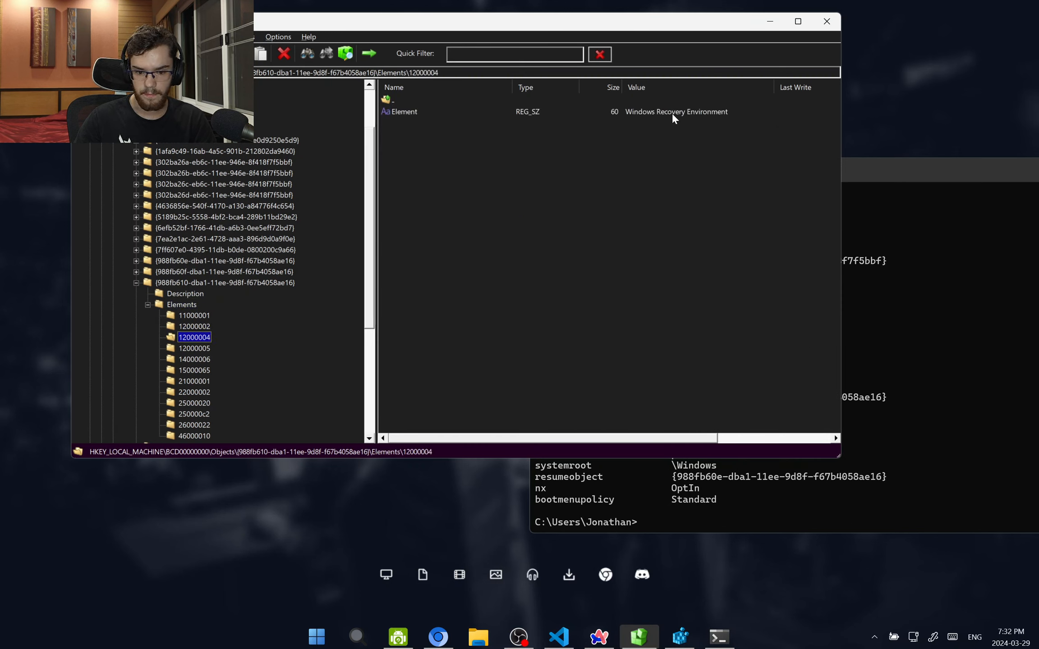
left_click(674, 114)
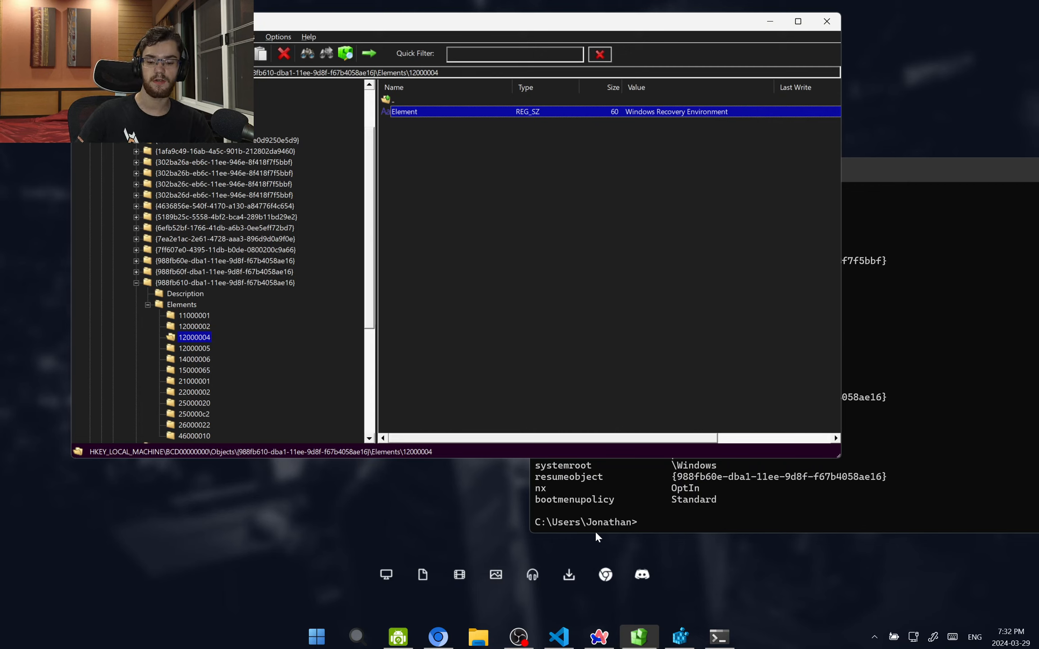
Switch to the Arc browser, view the open image of the recovery Advanced options screen, and minimize the browser
mouse_move(599, 637)
left_click(631, 568)
mouse_move(1, 319)
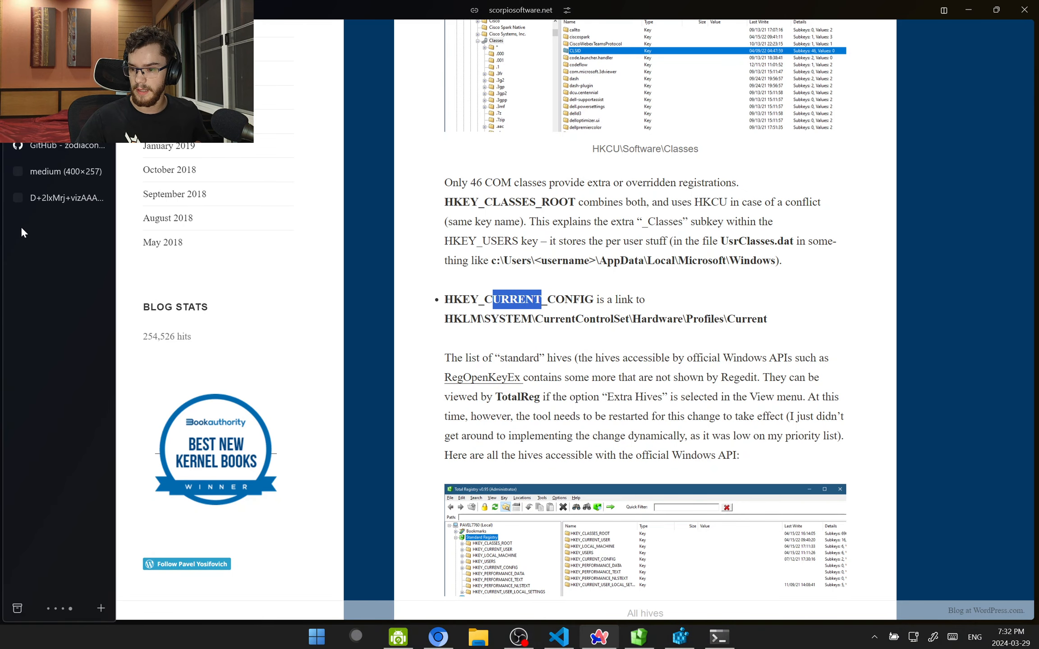
left_click(60, 171)
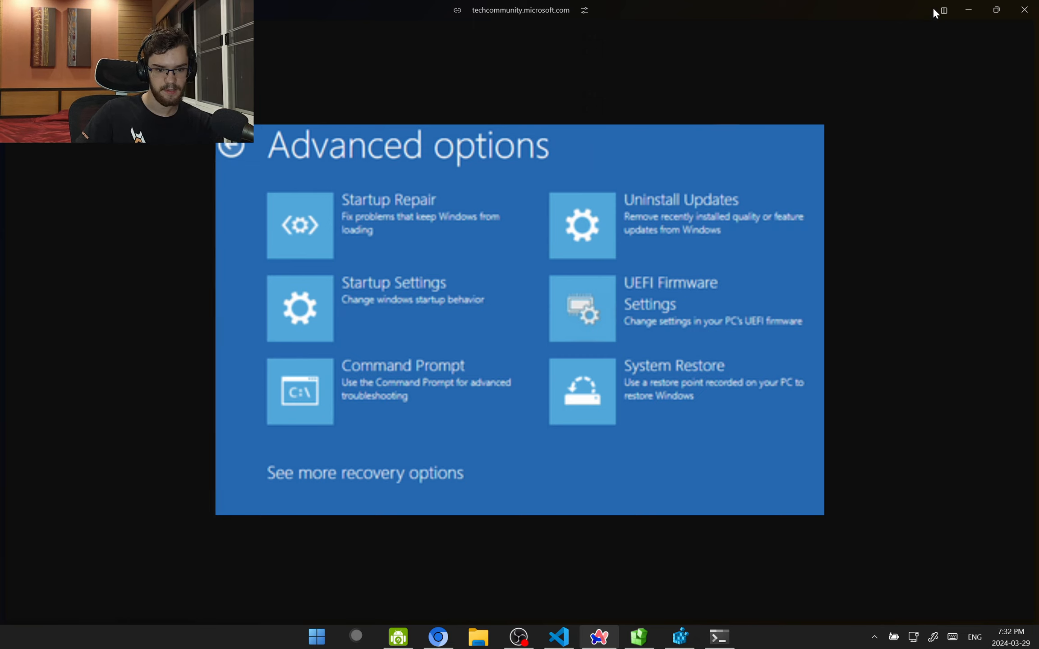
left_click(970, 2)
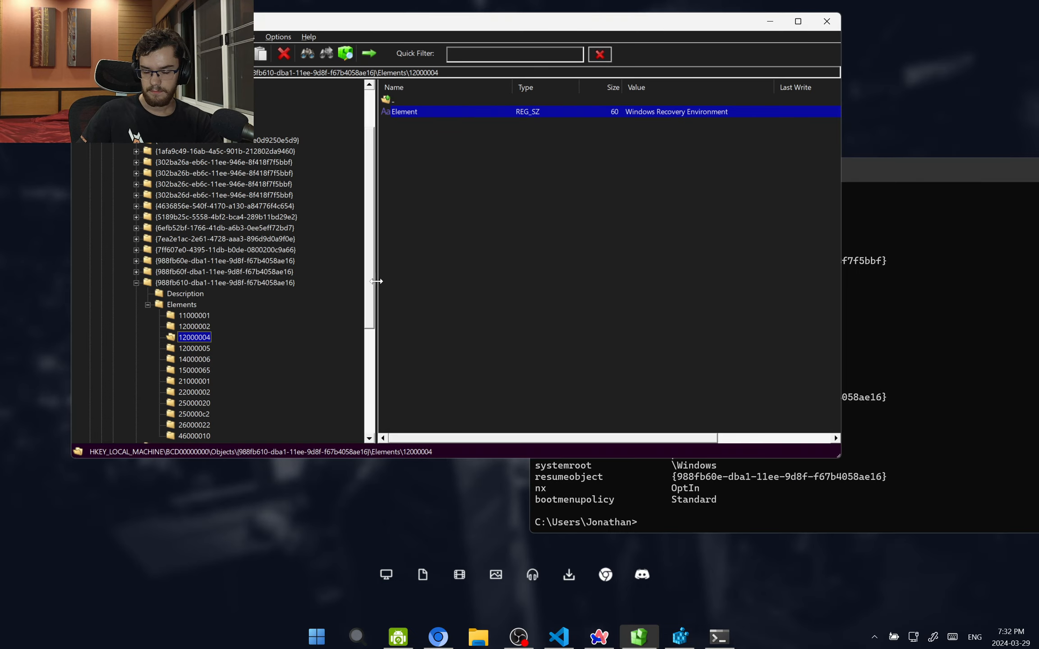
Collapse the {988fb610-dba1-11ee-9d8f-f67b4058ae16} key and highlight resumeobject for the current boot loader in the bcdedit output
left_click(136, 283)
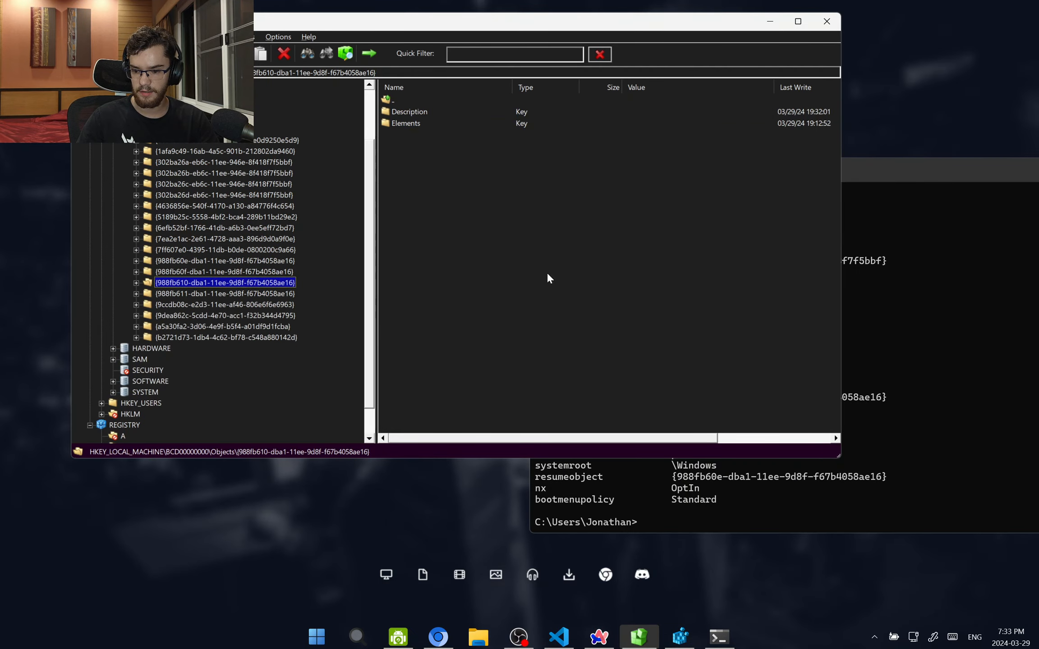
left_click(882, 415)
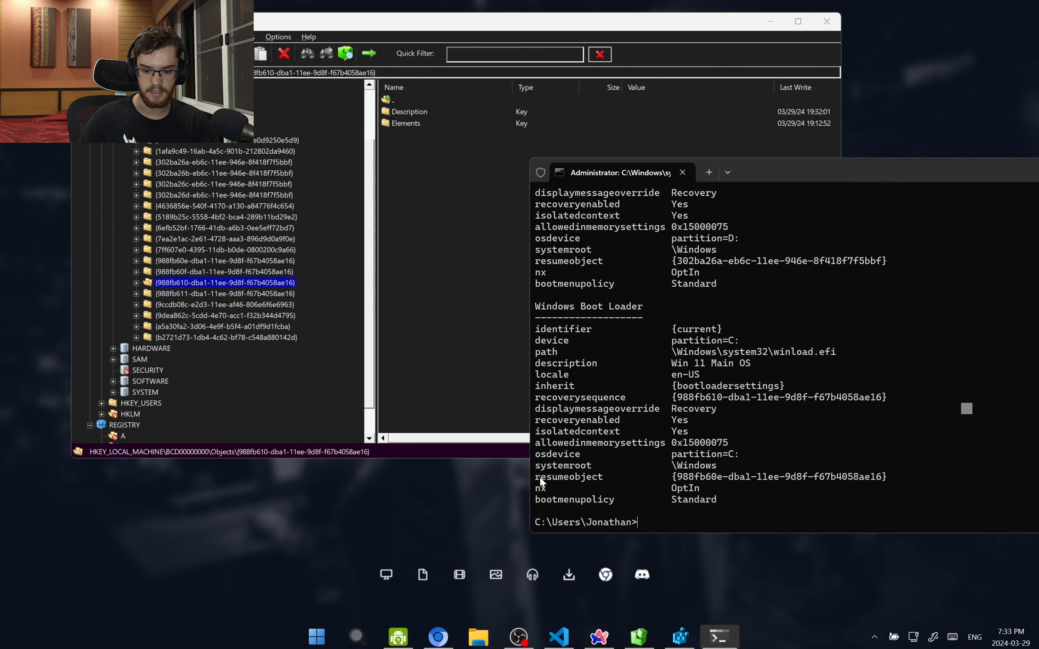
left_click_drag(540, 477, 600, 481)
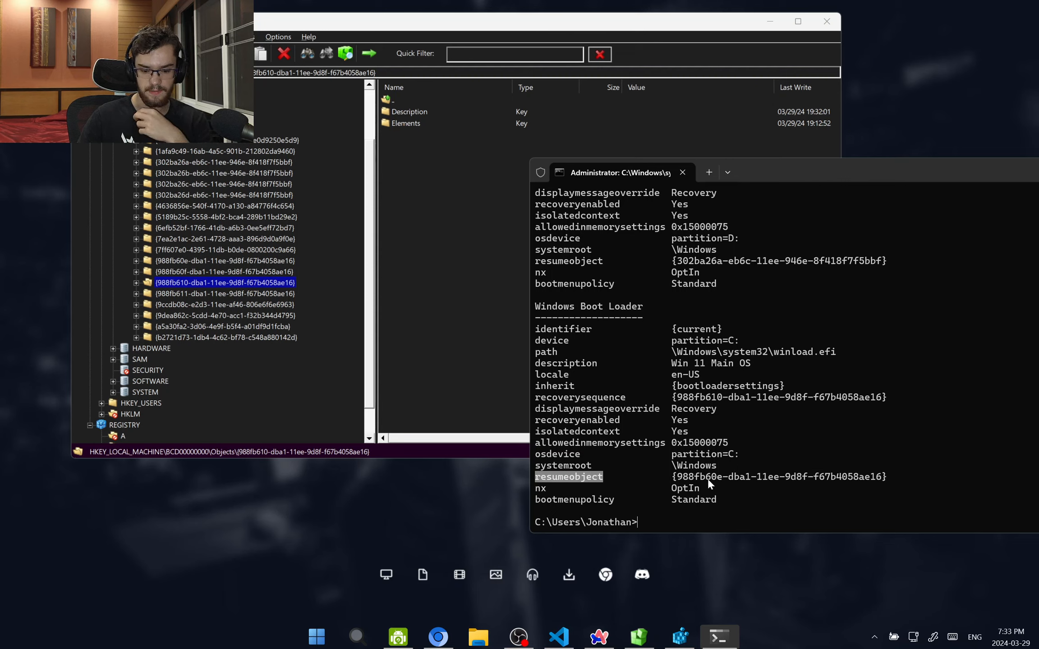
Highlight 60e in the current loader's resumeobject identifier, expand {988fb611-dba1-11ee-9d8f-f67b4058ae16} and its Elements subkey in the registry, and select 31000003
left_click_drag(708, 478, 720, 482)
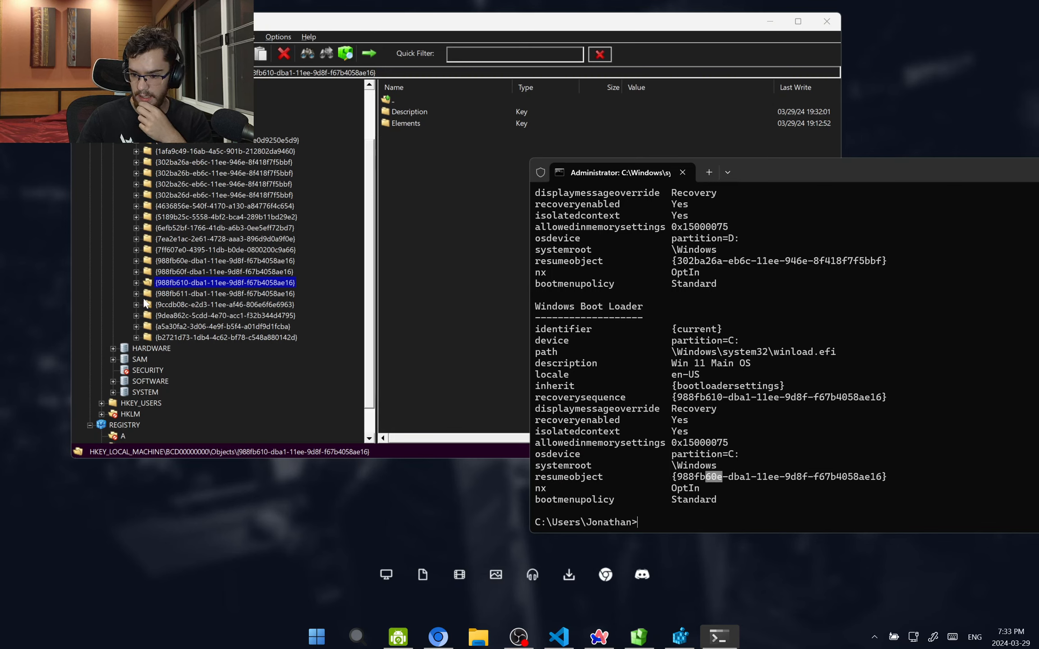
left_click(175, 267)
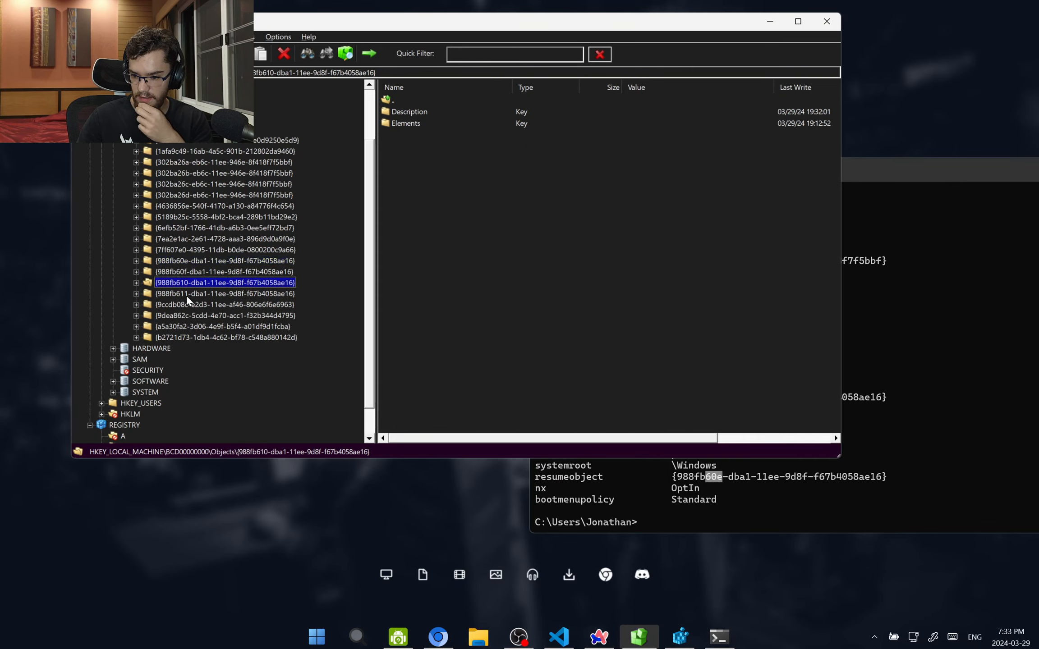
double_click(185, 294)
left_click(195, 305)
double_click(203, 317)
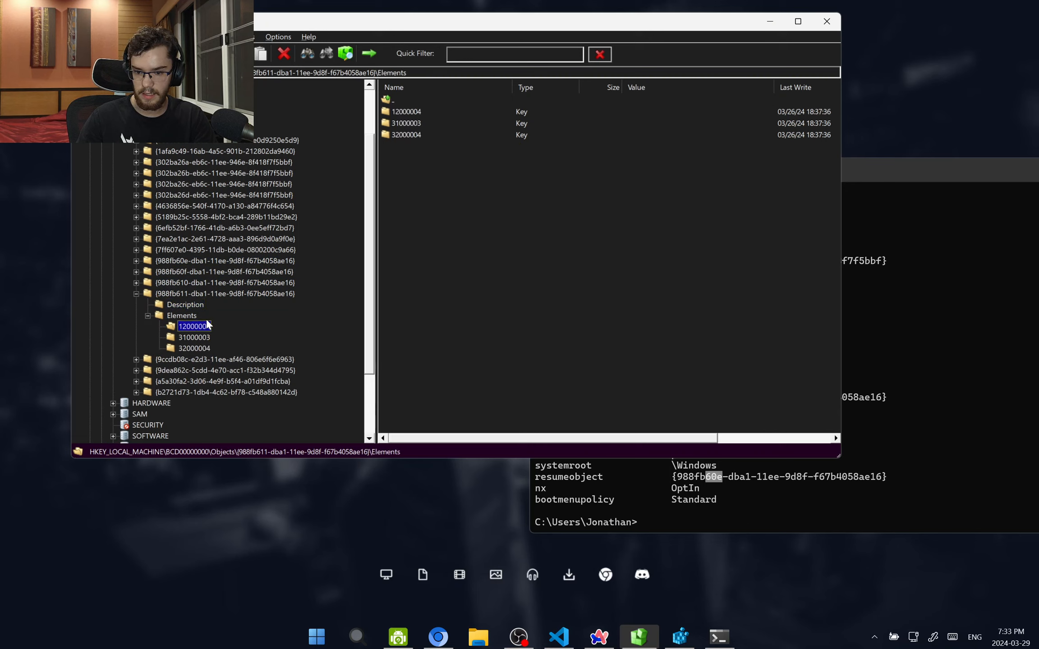
left_click(207, 326)
key("Down")
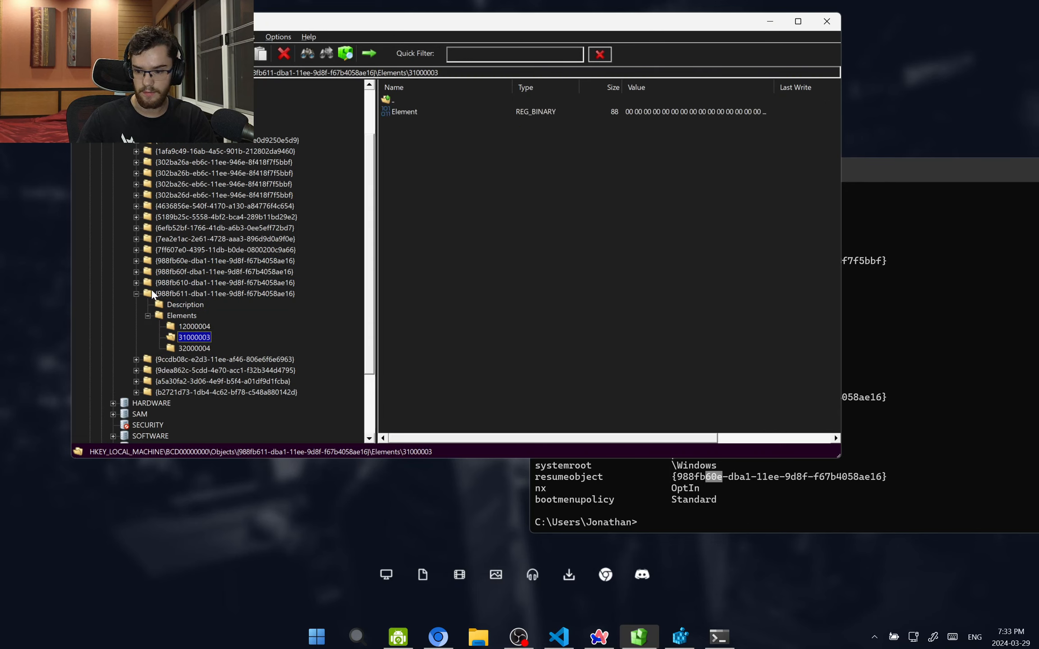
Expand {988fb60f-dba1-11ee-9d8f-f67b4058ae16}, view its Description subkey, and highlight the current Windows Boot Loader entry in the bcdedit output
left_click(158, 273)
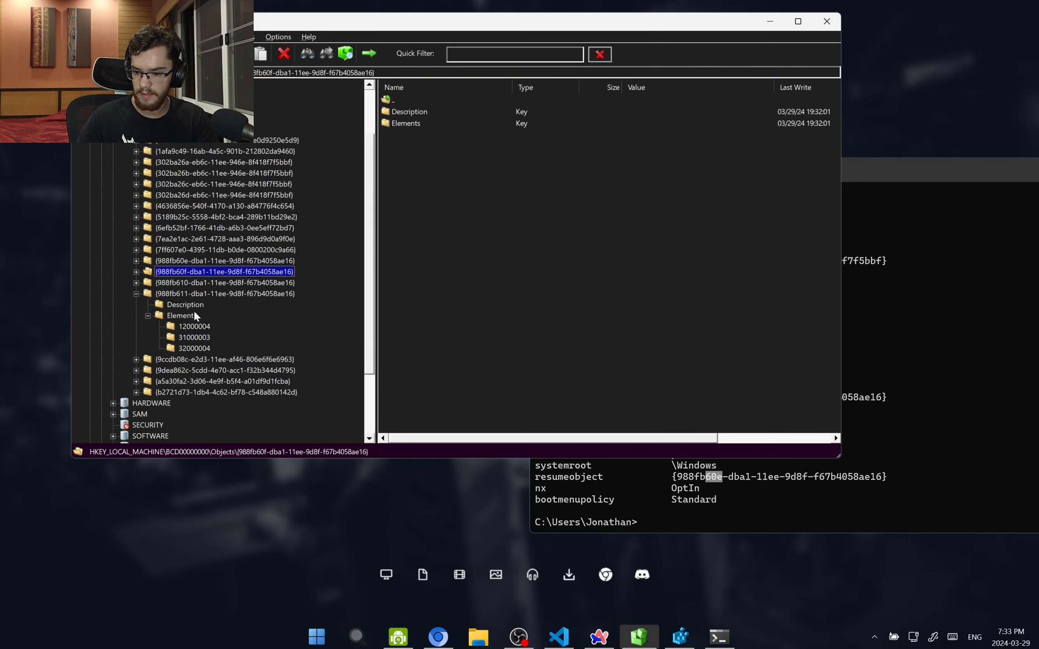
key("Right")
key("Down")
left_click(992, 341)
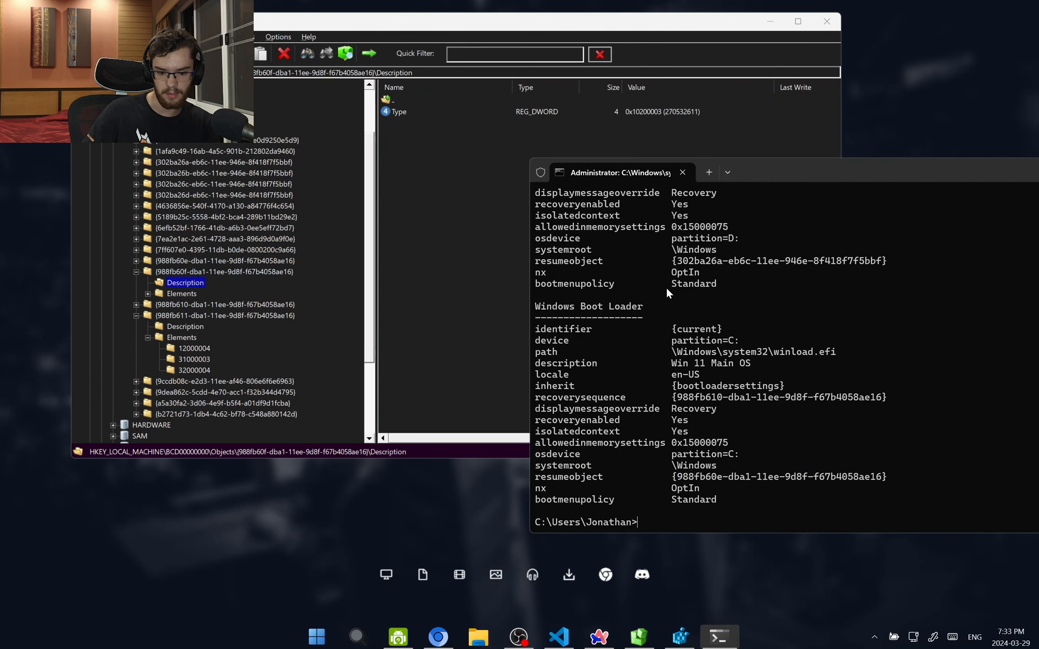
left_click_drag(550, 307, 801, 506)
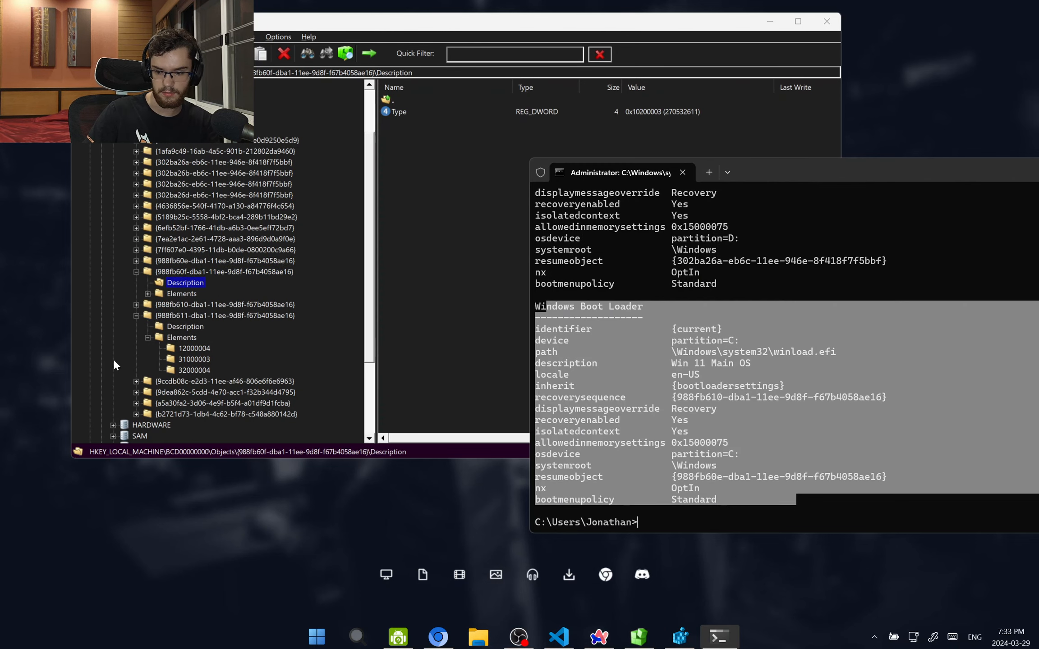
Expand the Elements subkey of {988fb60f-dba1-11ee-9d8f-f67b4058ae16}, go to 12000004, and highlight the current loader's description in the bcdedit output
double_click(171, 294)
key("Down")
key("Down")
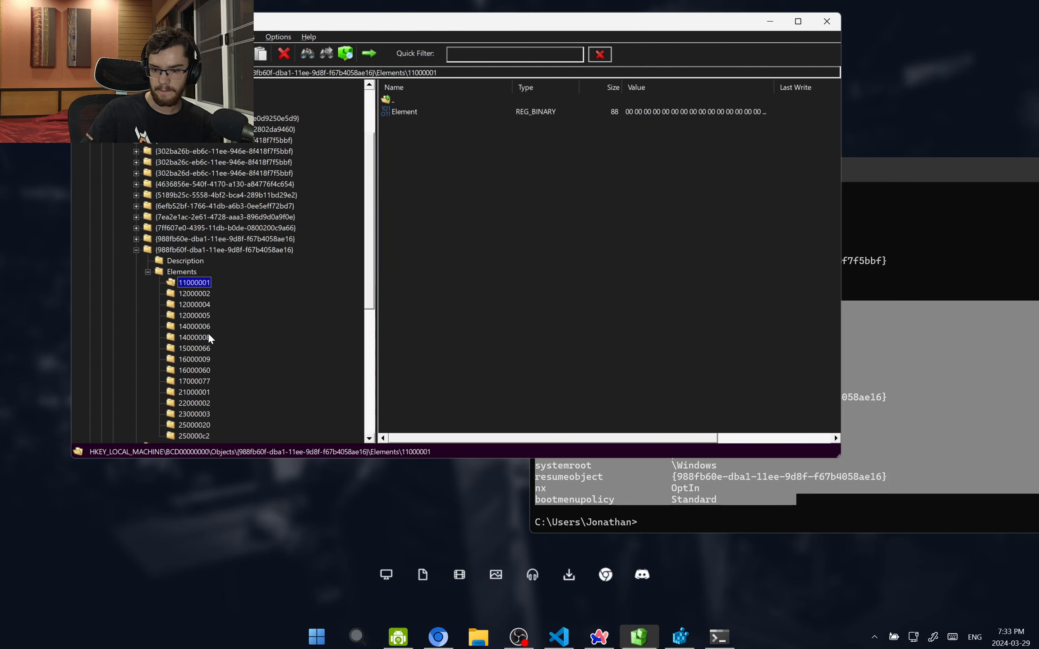
key("Down")
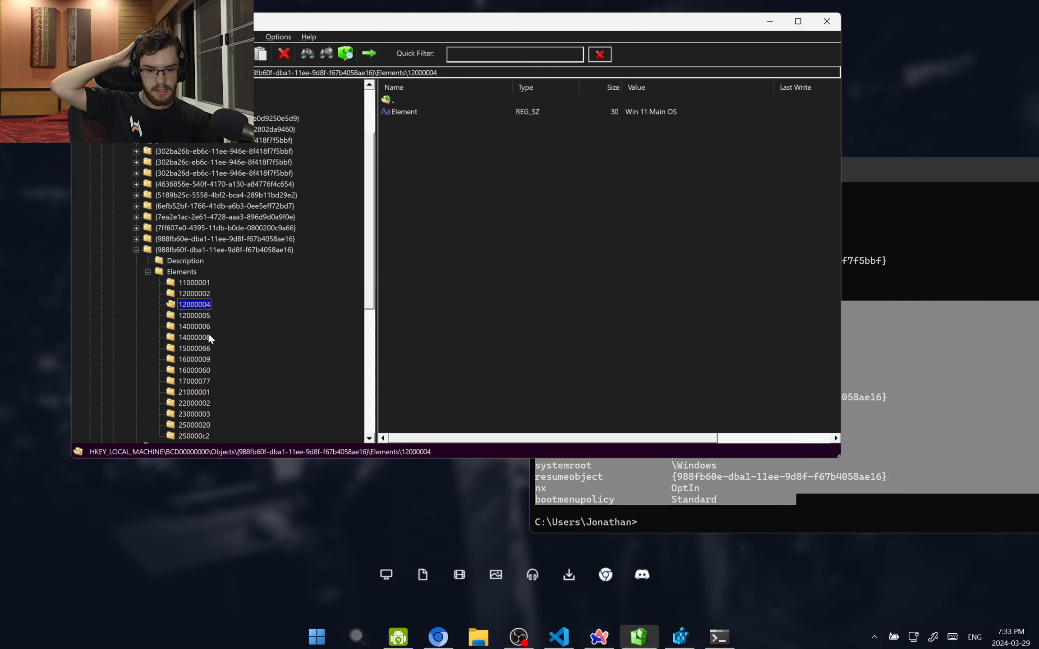
left_click(937, 229)
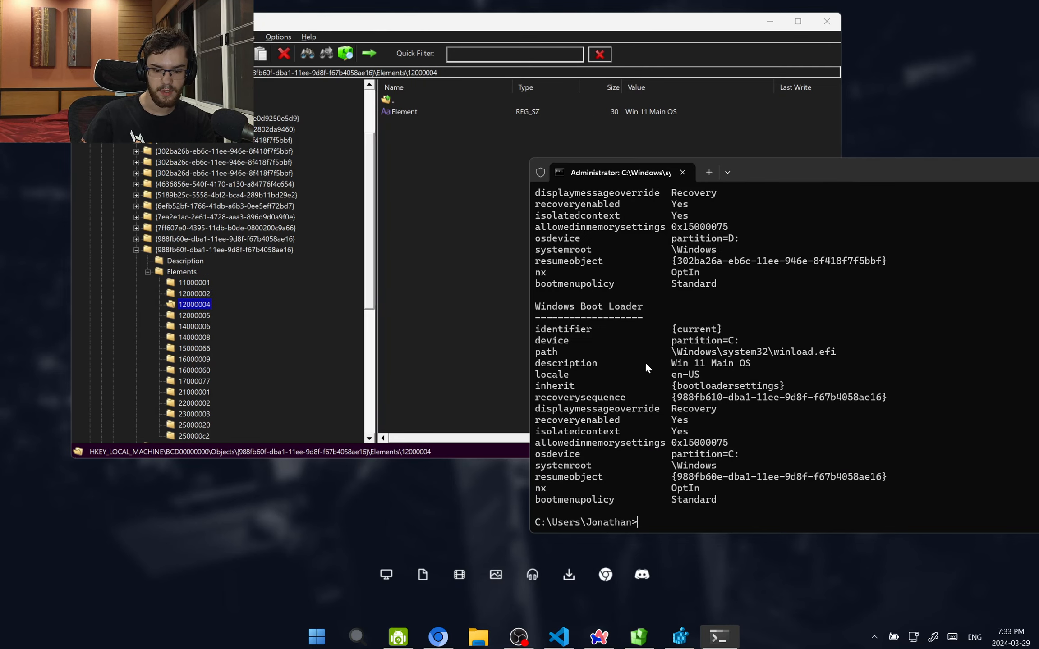
left_click_drag(671, 363, 537, 374)
Step through the remaining Elements subkeys of {988fb60f-dba1-11ee-9d8f-f67b4058ae16}, from 12000005 down to 250000c2
left_click(188, 315)
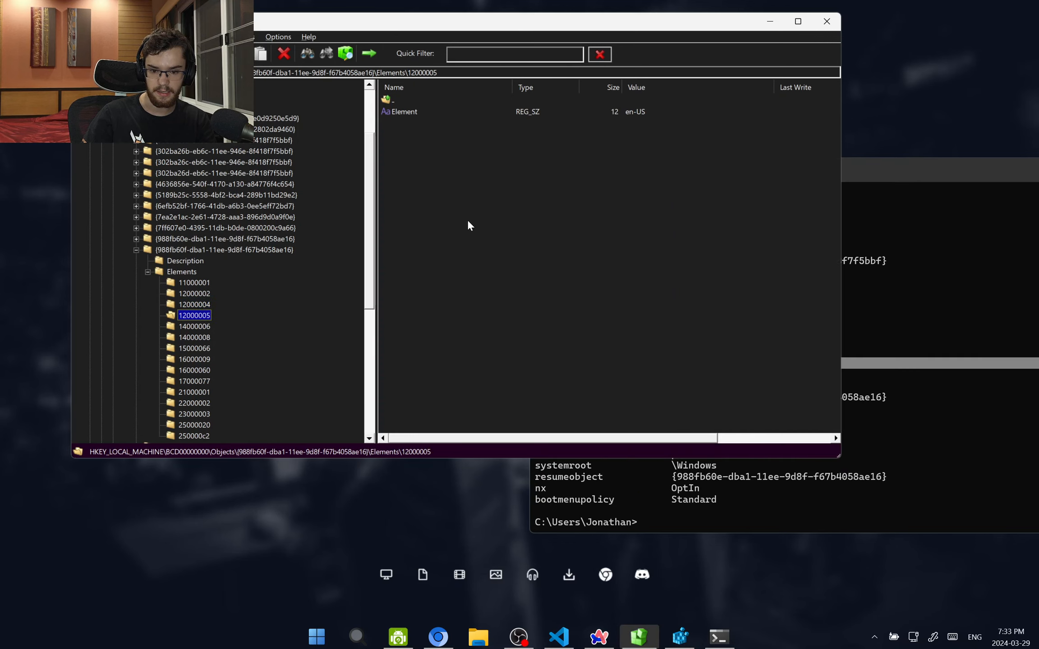
key("Down")
key("Down")
key("Down")
key("Down")
key("Down")
key("Down")
key("Down")
scroll(190, 312, "down", 6)
key("Down")
key("Down")
key("Down")
key("Down")
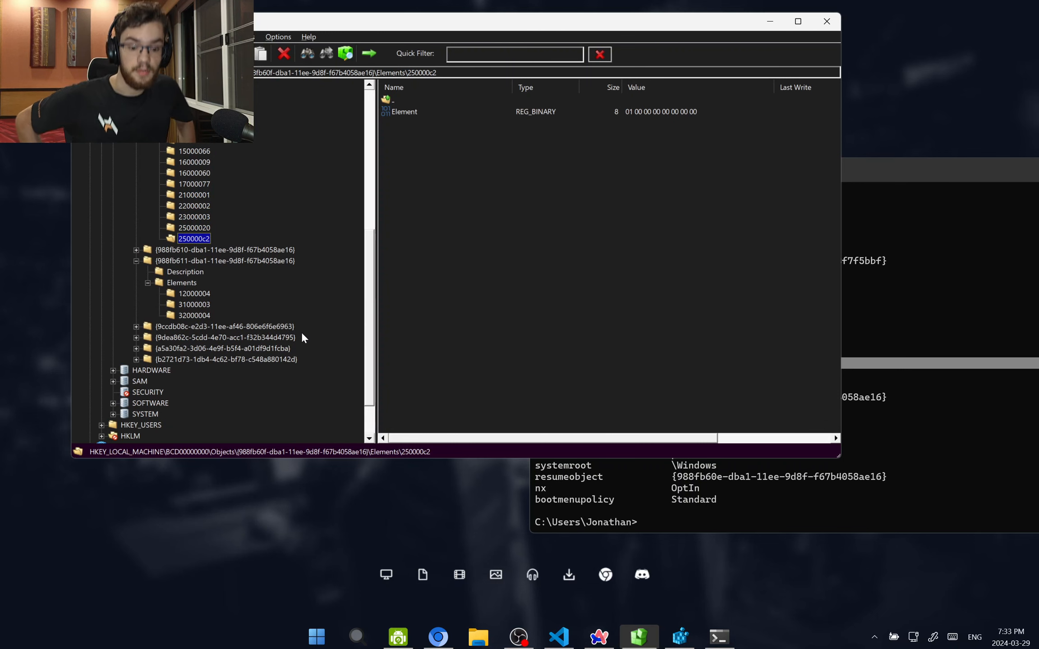
Prepare bcdedit /set bootmenupolicy legacy in the terminal, select the 250000c2 subkey's Element value in the registry for comparison, and run the command
left_click(908, 429)
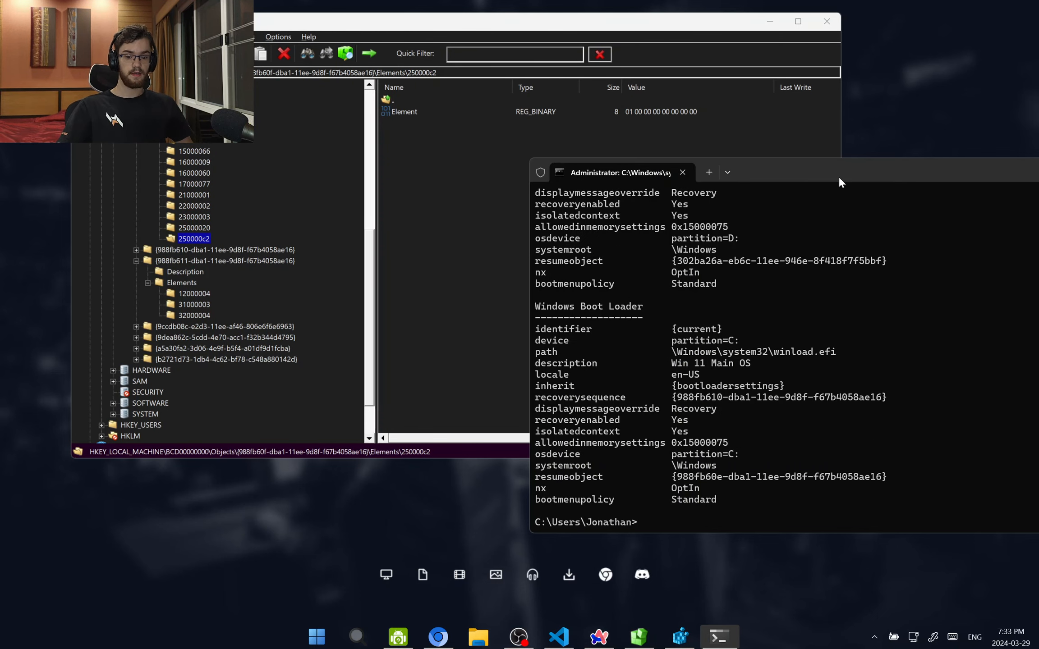
left_click_drag(838, 177, 810, 125)
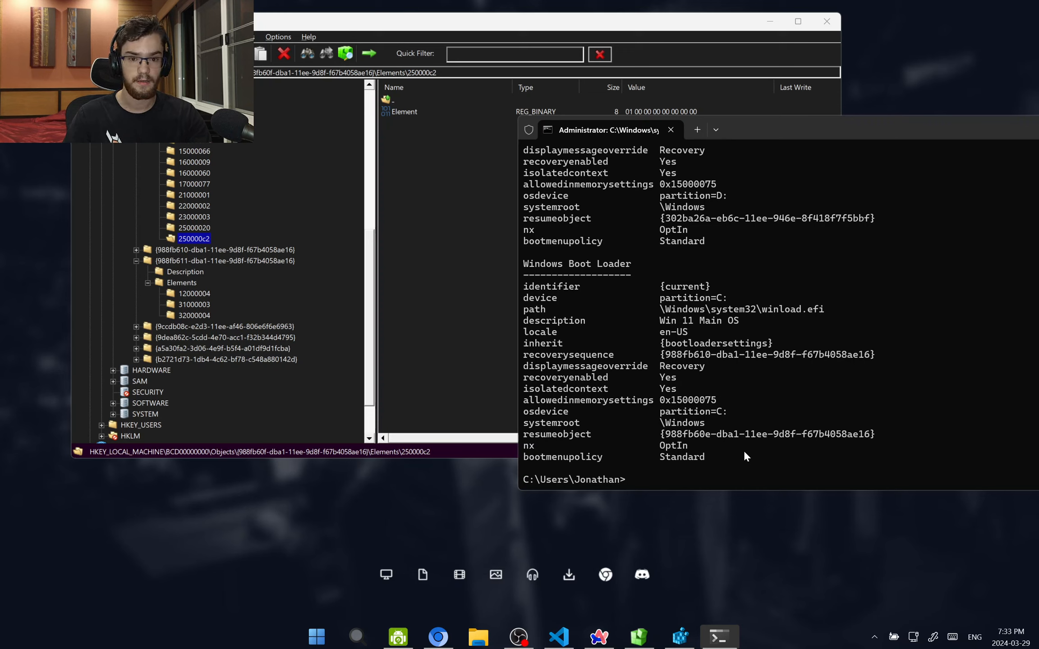
type("bcdedit bootmenupolicy")
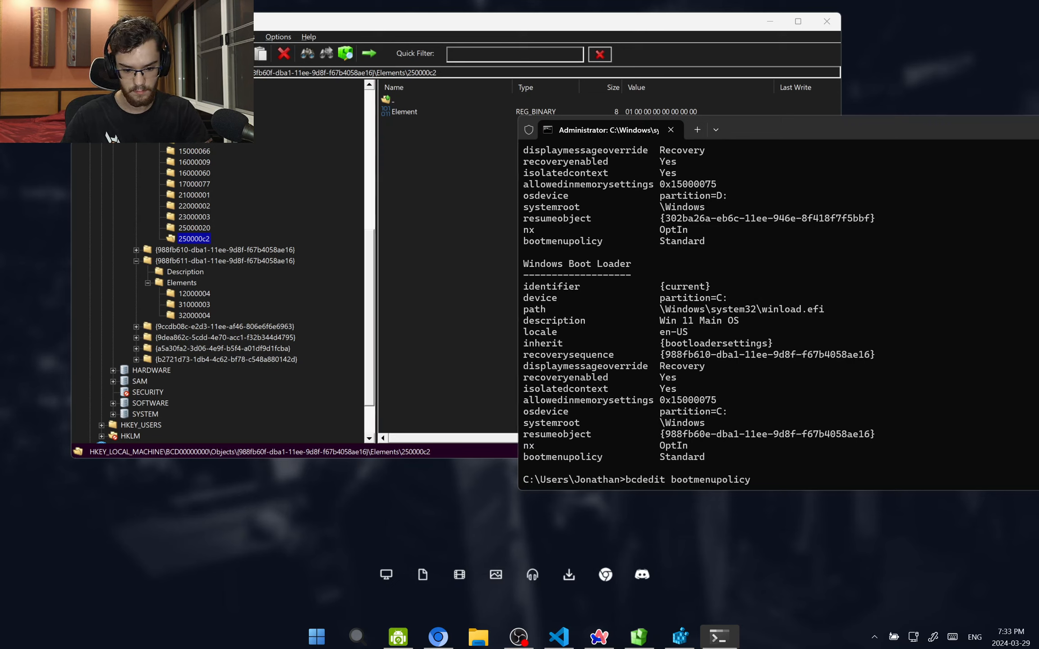
type("legacy")
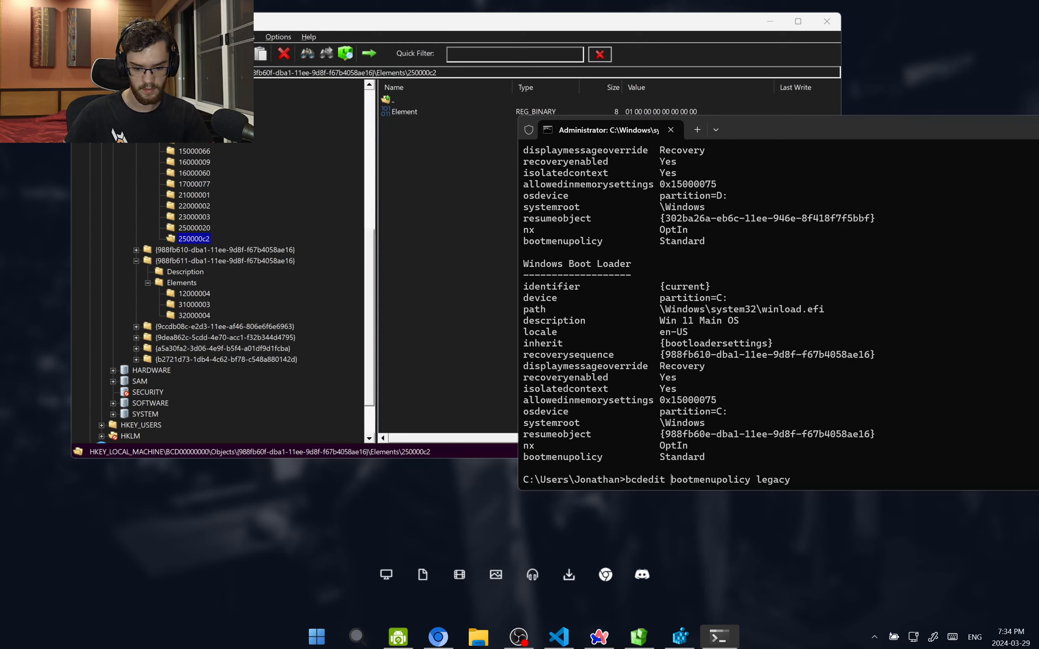
type("/set")
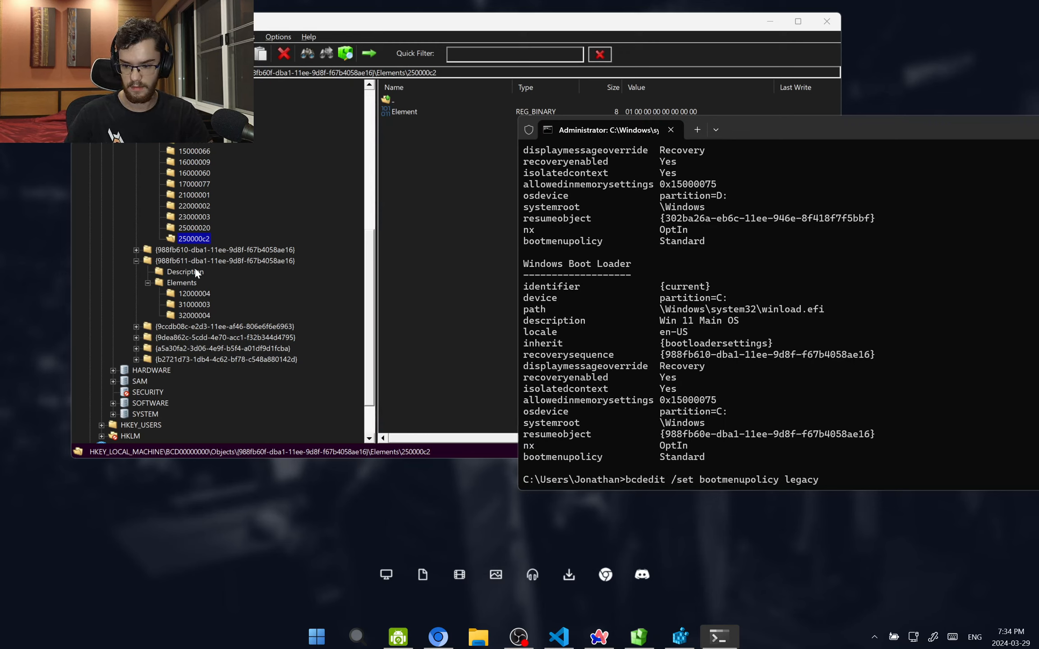
left_click(192, 240)
left_click(630, 112)
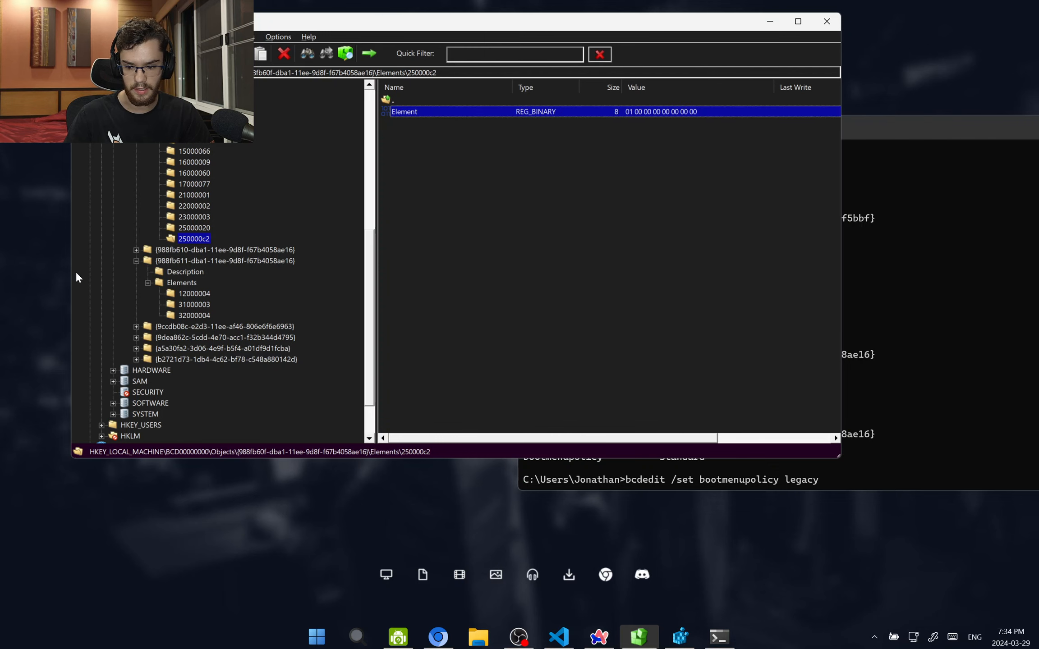
left_click(896, 420)
key("Return")
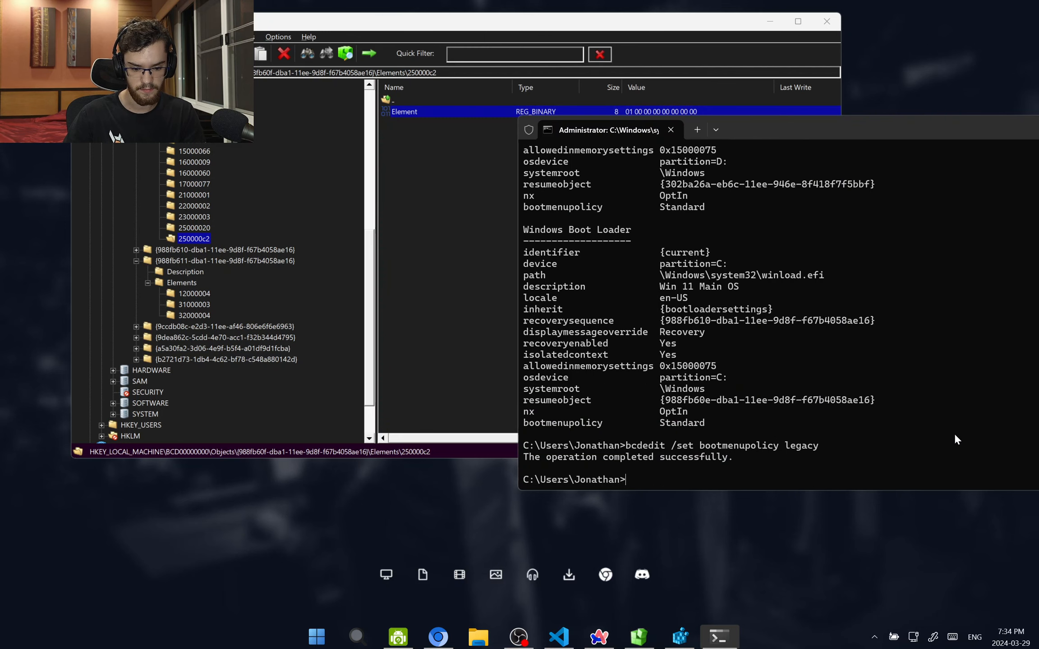
Refresh the registry view and select the Element value of 250000c2 again
left_click(201, 245)
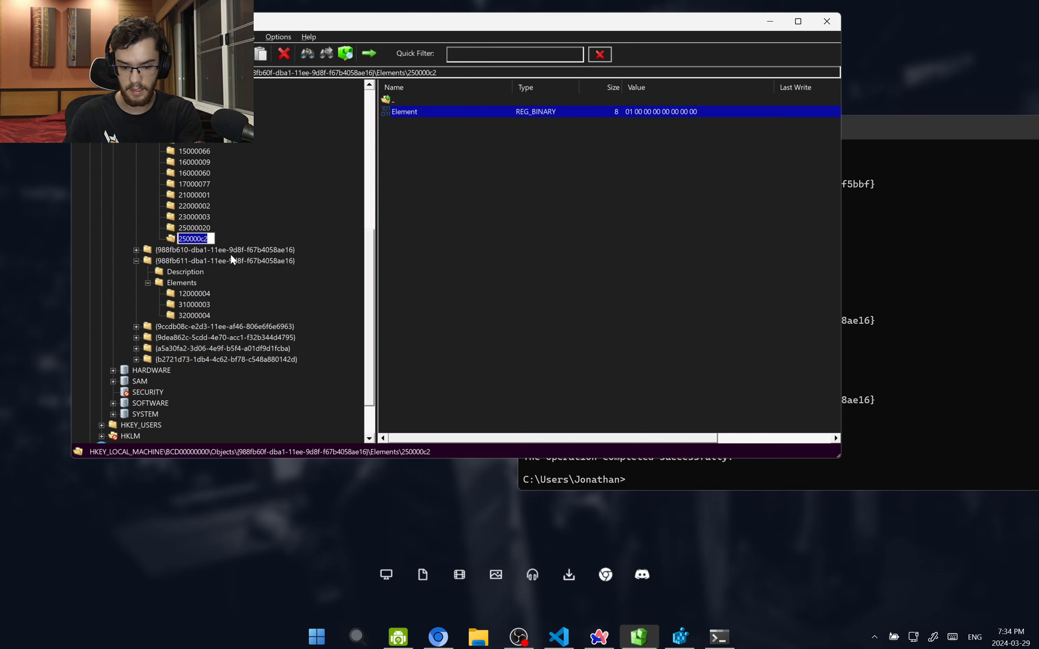
left_click(675, 169)
key("F5")
left_click(434, 112)
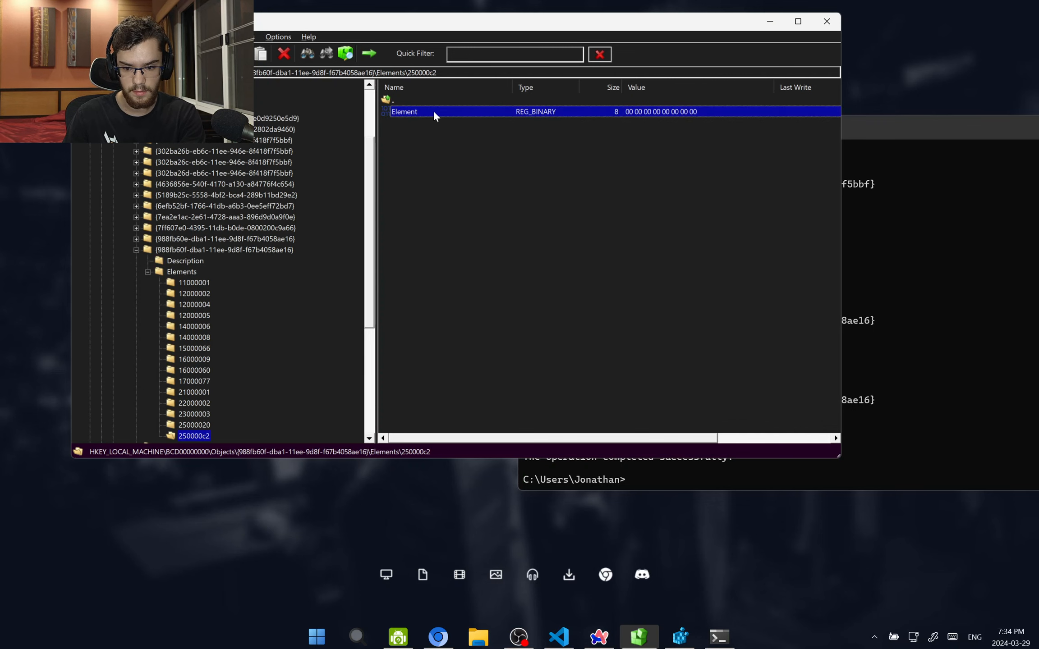
scroll(191, 355, "down", 2)
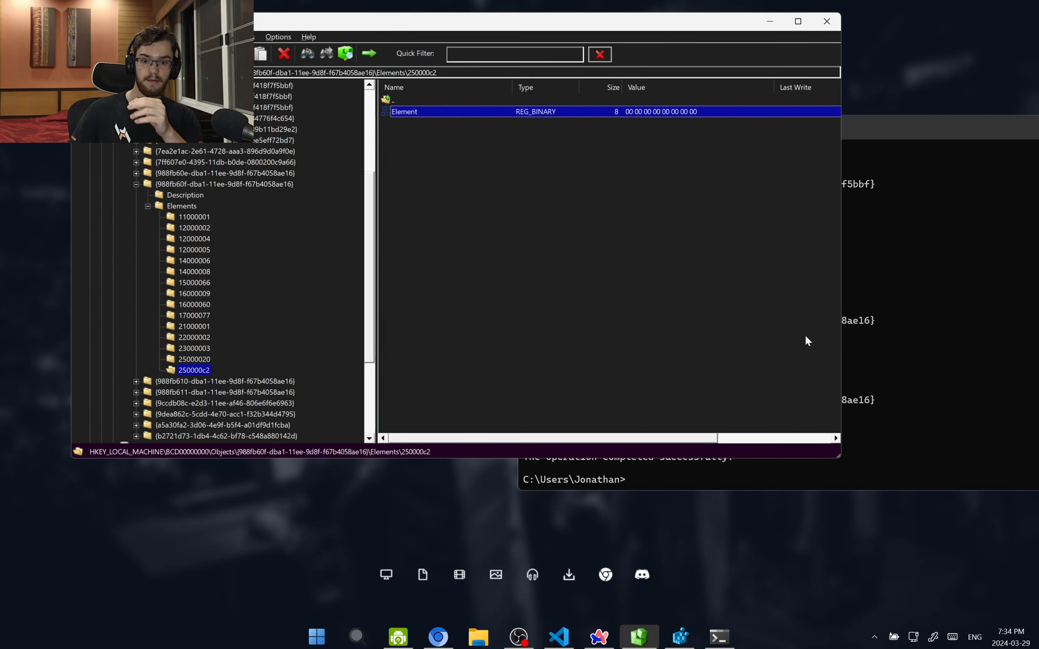
Compare the 14000006 and 11000001 elements of {988fb60f-dba1-11ee-9d8f-f67b4058ae16} with the boot loader entries in the bcdedit output
left_click(879, 360)
left_click_drag(710, 479, 212, 214)
left_click(208, 258)
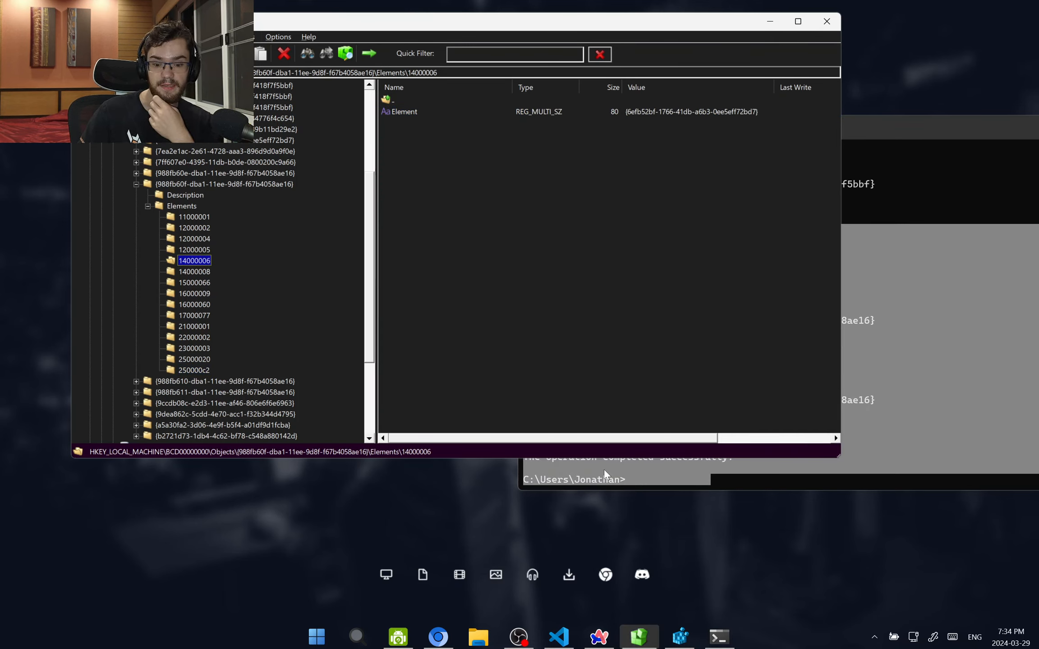
left_click(965, 301)
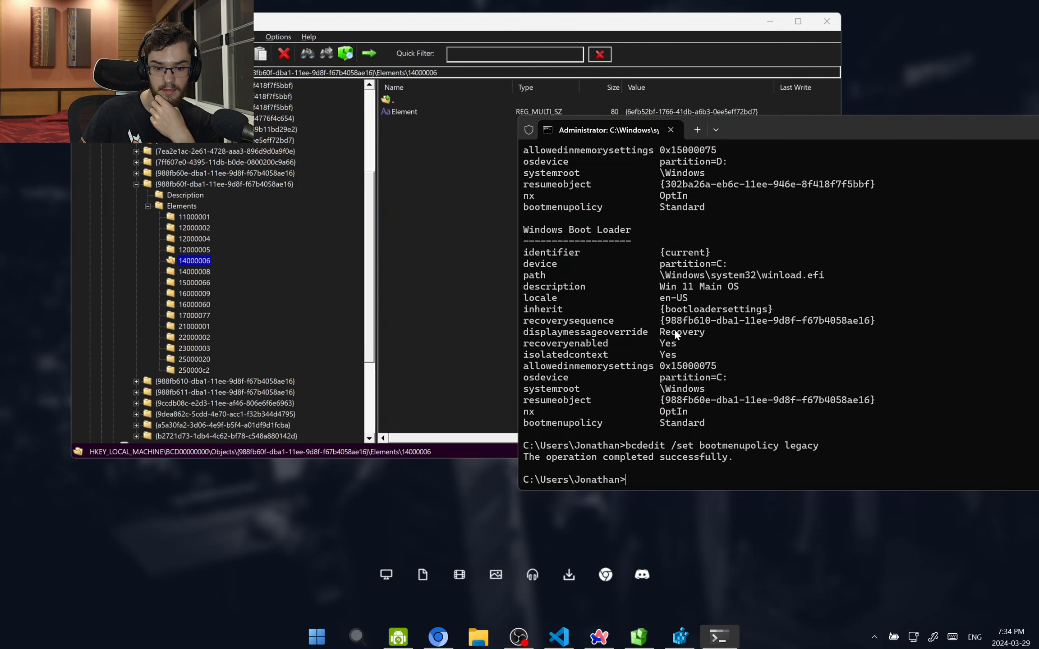
scroll(674, 328, "up", 3)
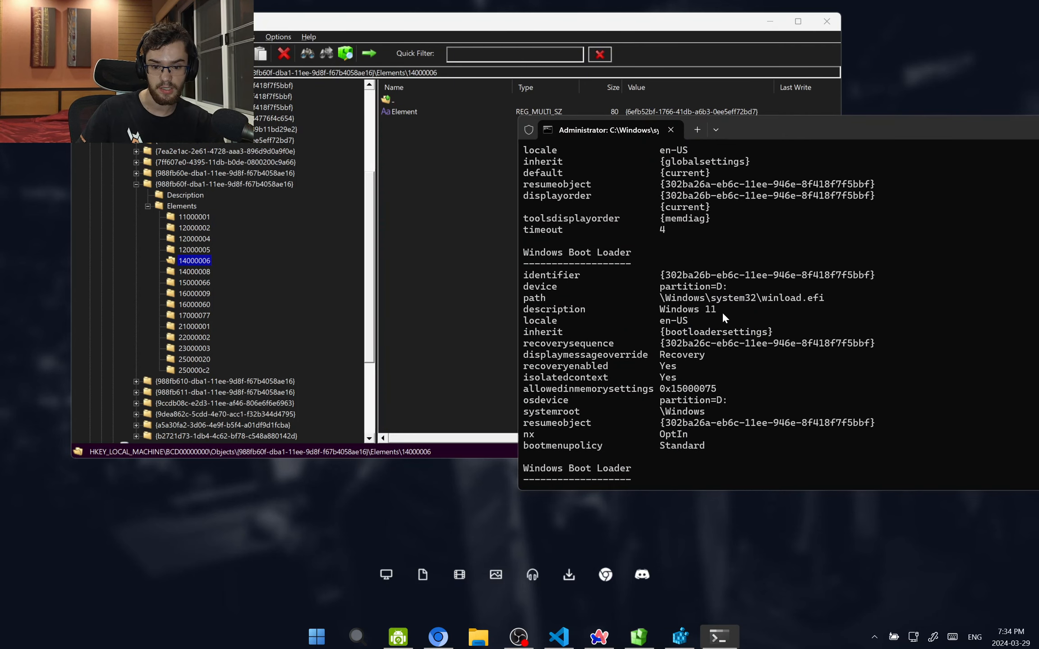
left_click(194, 217)
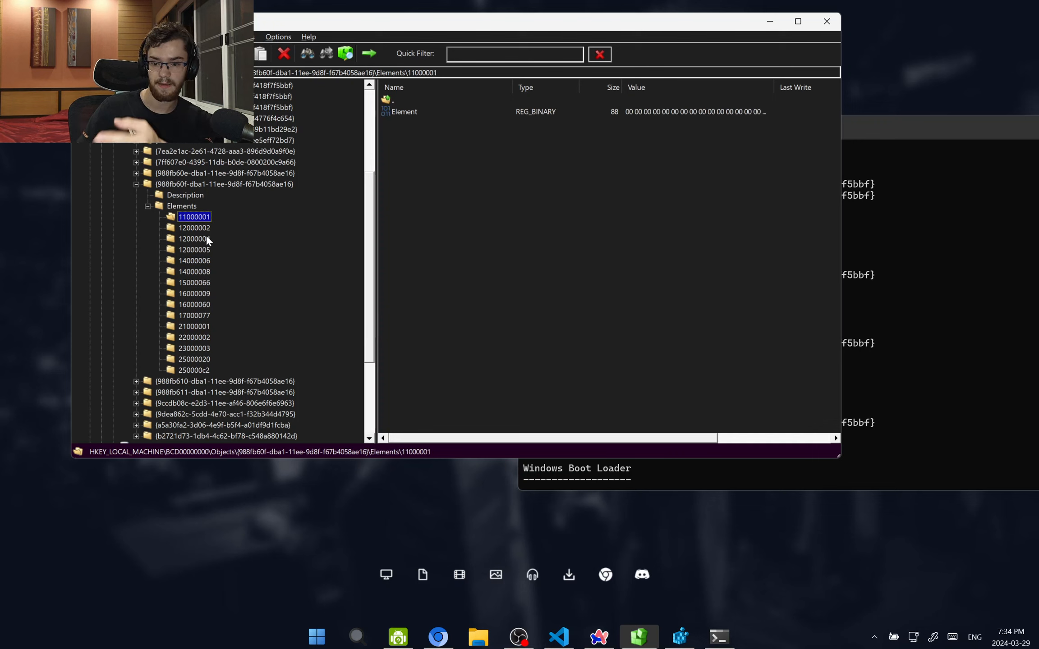
Review the list of Elements subkeys of {988fb60f-dba1-11ee-9d8f-f67b4058ae16} and collapse that object
scroll(209, 290, "up", 5)
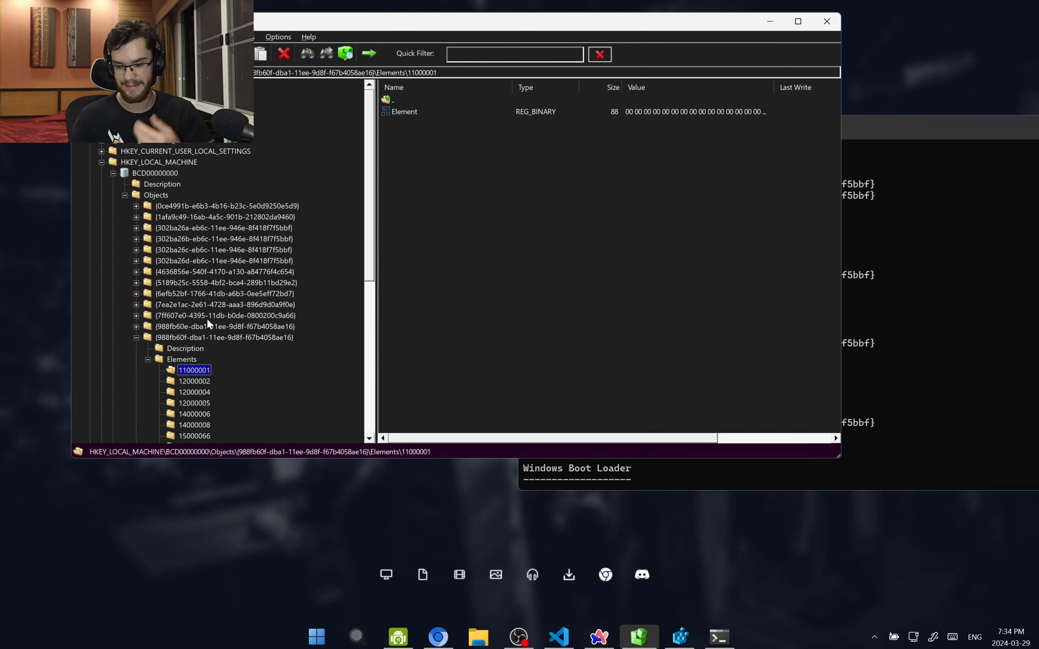
scroll(204, 325, "down", 2)
left_click(148, 294)
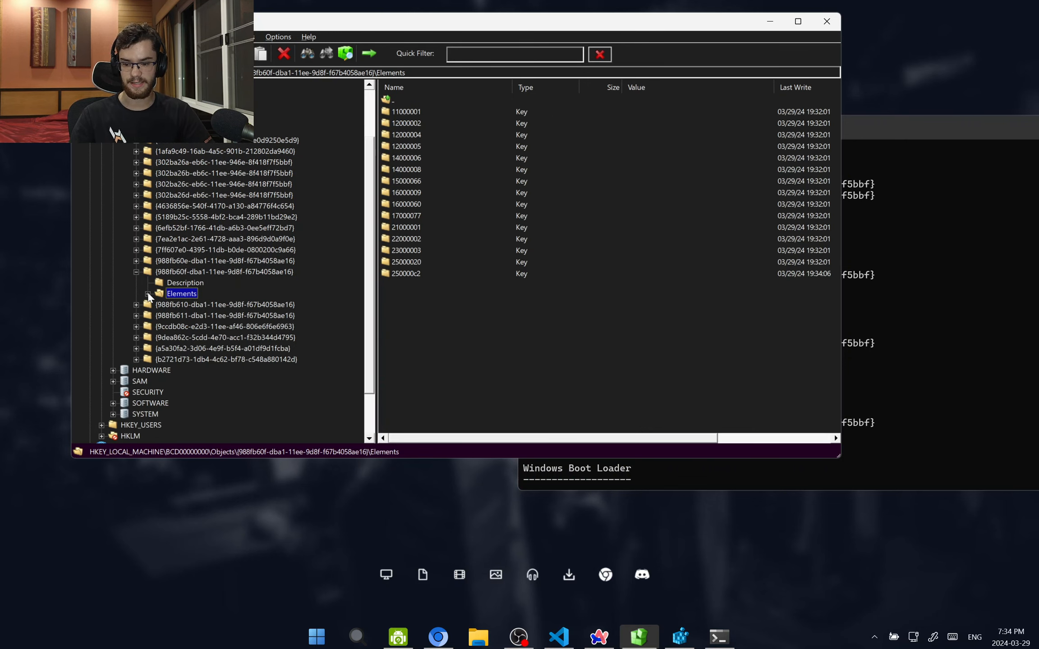
left_click(151, 294)
scroll(140, 243, "down", 6)
scroll(133, 252, "up", 7)
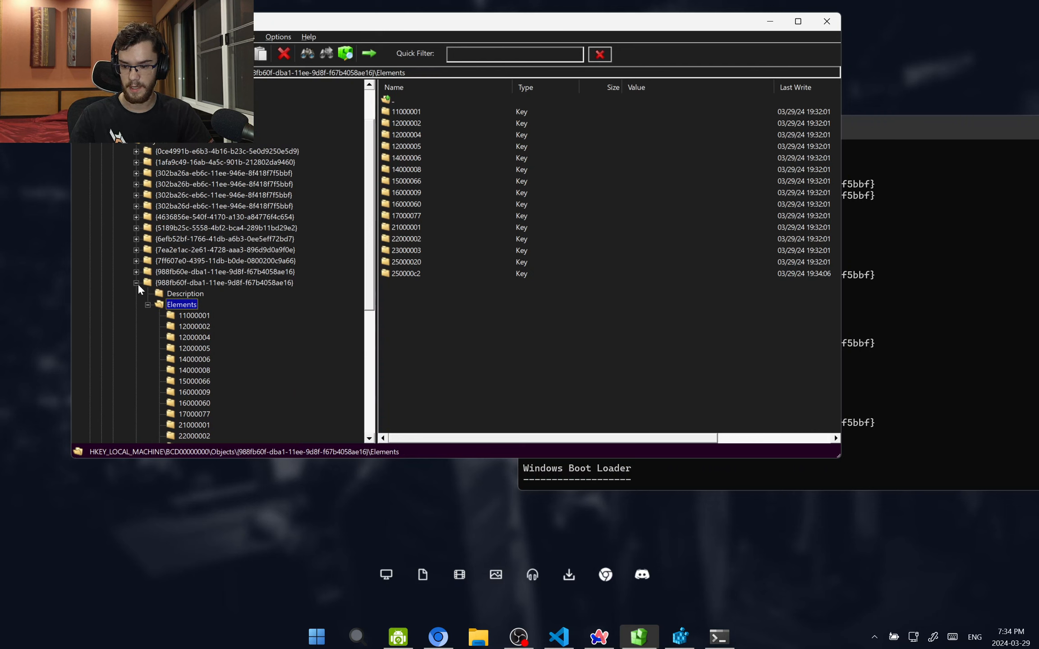
left_click(136, 282)
Browse {7ea2e1ac-2e61-4728-aaa3-896d9d0a9f0e} and the four 302ba26a to 302ba26d objects under BCD00000000, ending on {302ba26c-eb6c-11ee-946e-8f418f7f5bbf}
left_click(201, 250)
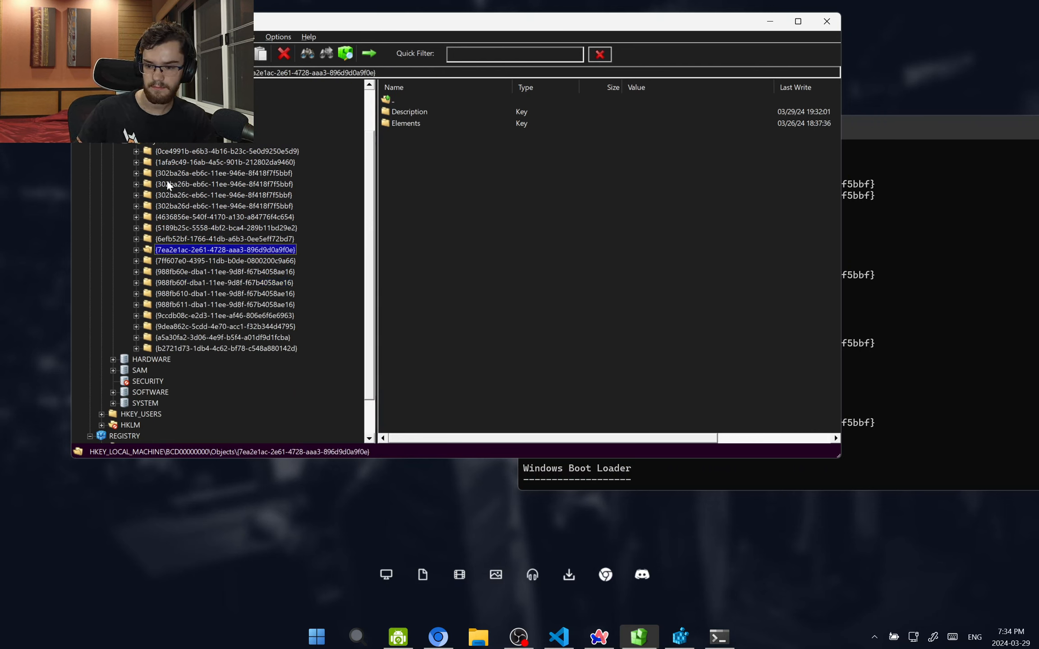
left_click(179, 207)
left_click(168, 171)
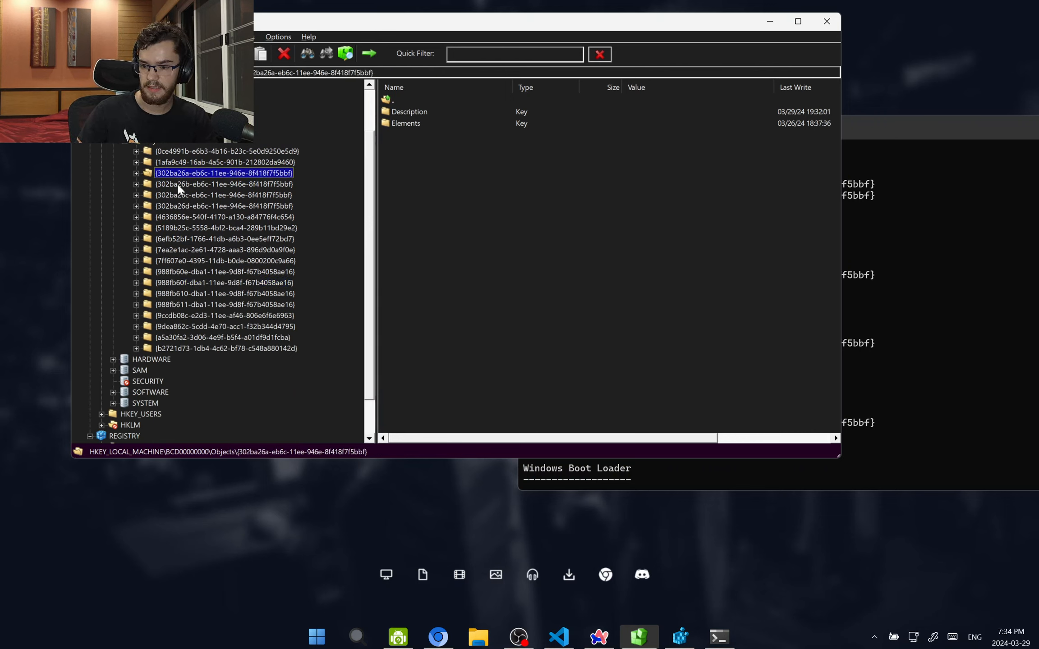
left_click(177, 184)
left_click(179, 196)
left_click(180, 206)
left_click(168, 196)
left_click(169, 184)
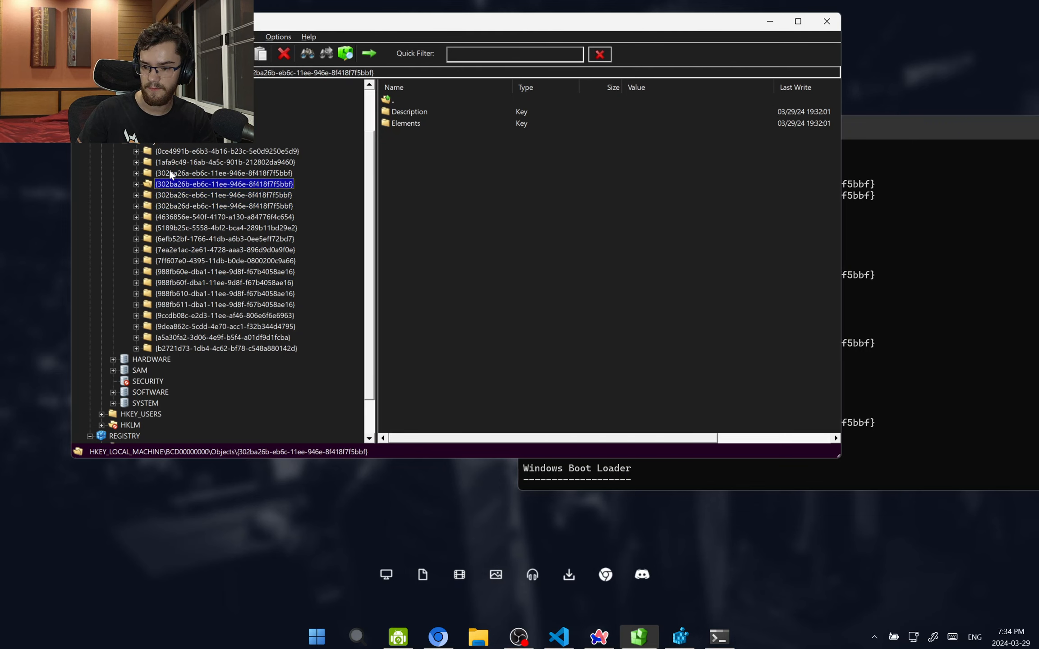
left_click(170, 173)
left_click(171, 185)
left_click(173, 205)
left_click(173, 195)
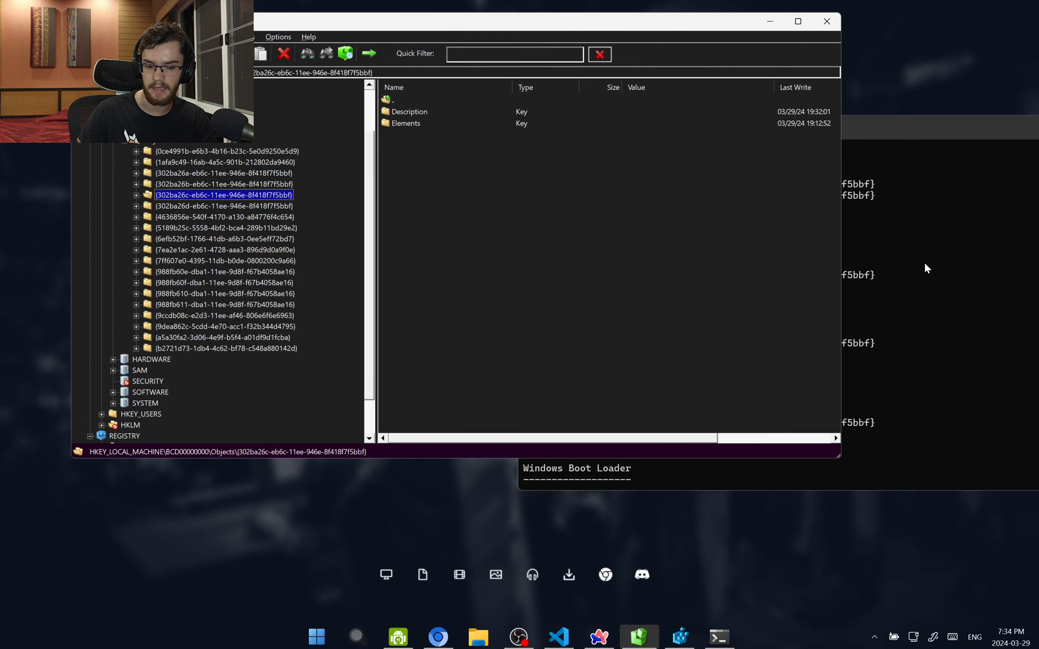
Highlight the Windows 11 boot loader entry for partition D: in the bcdedit output and return to the Windows Boot Manager section
scroll(930, 284, "up", 3)
left_click(929, 278)
scroll(692, 293, "down", 7)
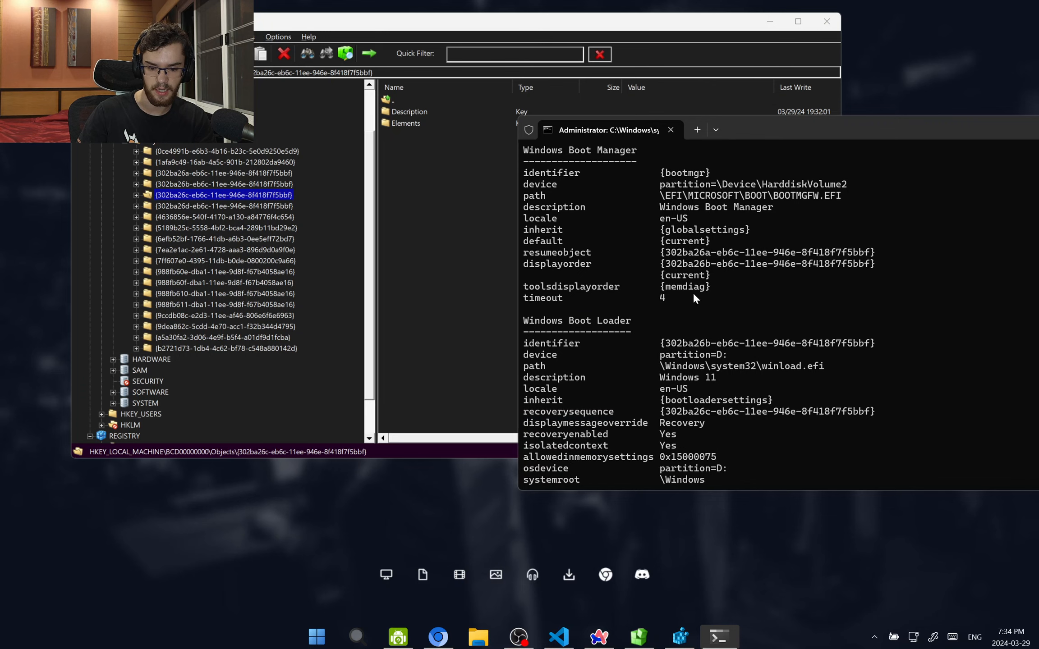
left_click_drag(728, 328, 505, 160)
scroll(800, 312, "up", 6)
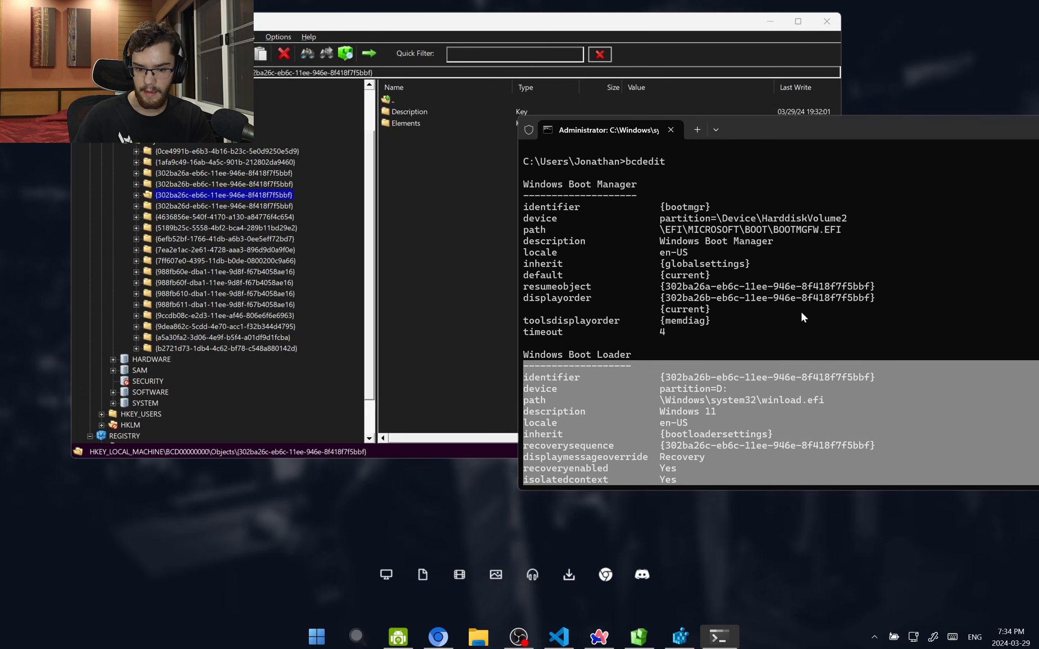
Expand {1afa9c49-16ab-4a5c-901b-212802da9460} and view the value in its Elements subkey 14000006
left_click(170, 162)
double_click(170, 162)
left_click(187, 176)
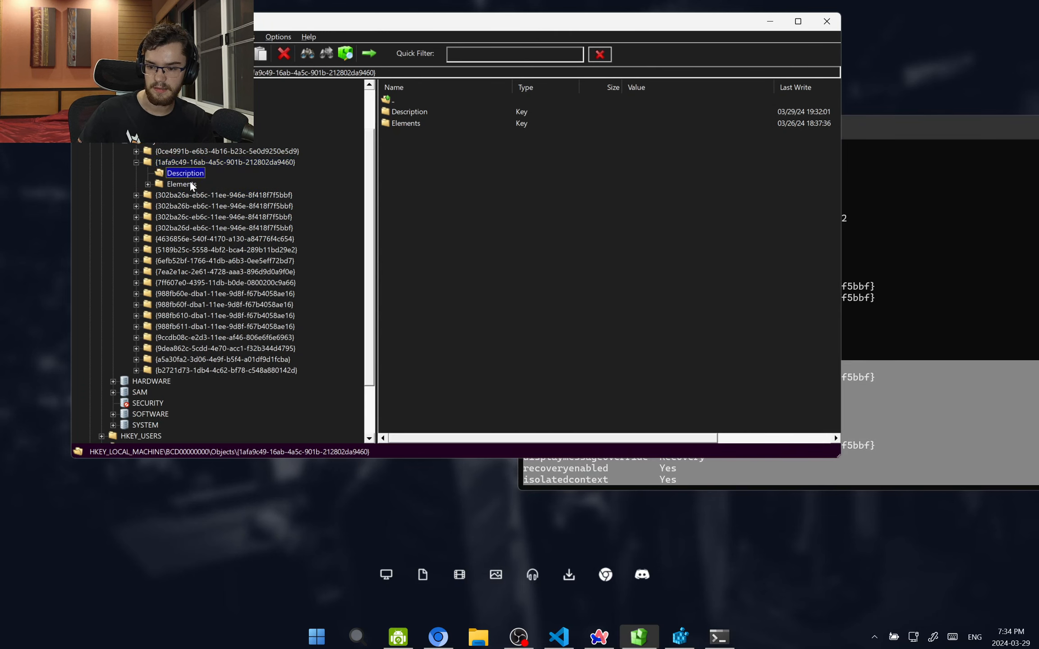
double_click(176, 185)
left_click(194, 195)
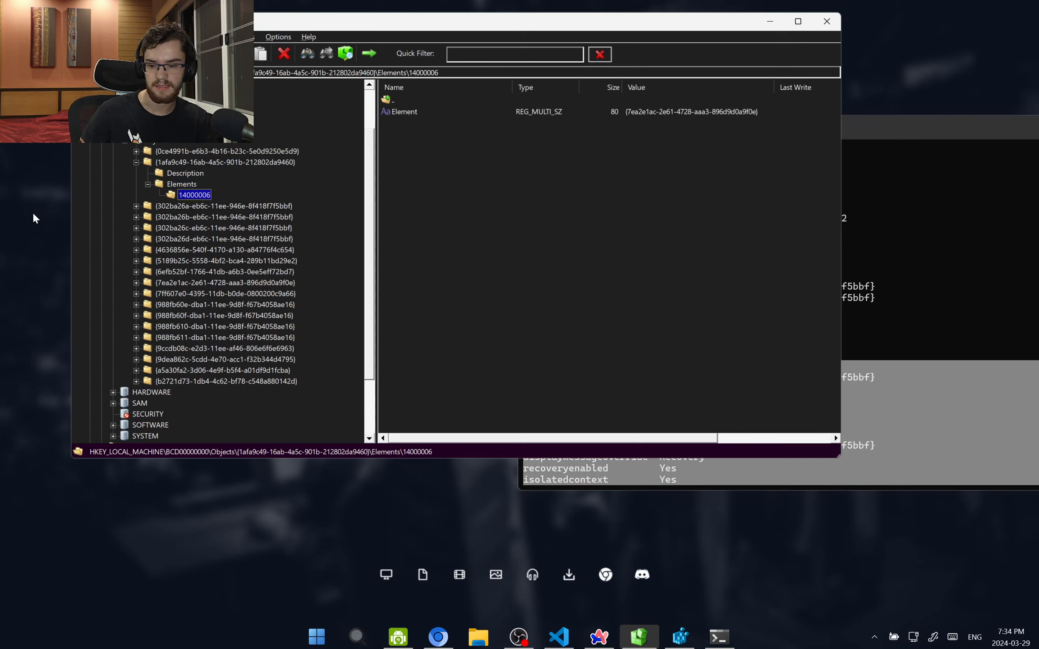
Expand {0ce4991b-e6b3-4b16-b23c-5e0d9250e5d9} and view the value in its Elements subkey 16000020
left_click(151, 152)
key("Right")
key("Right")
key("Down")
key("Right")
key("Right")
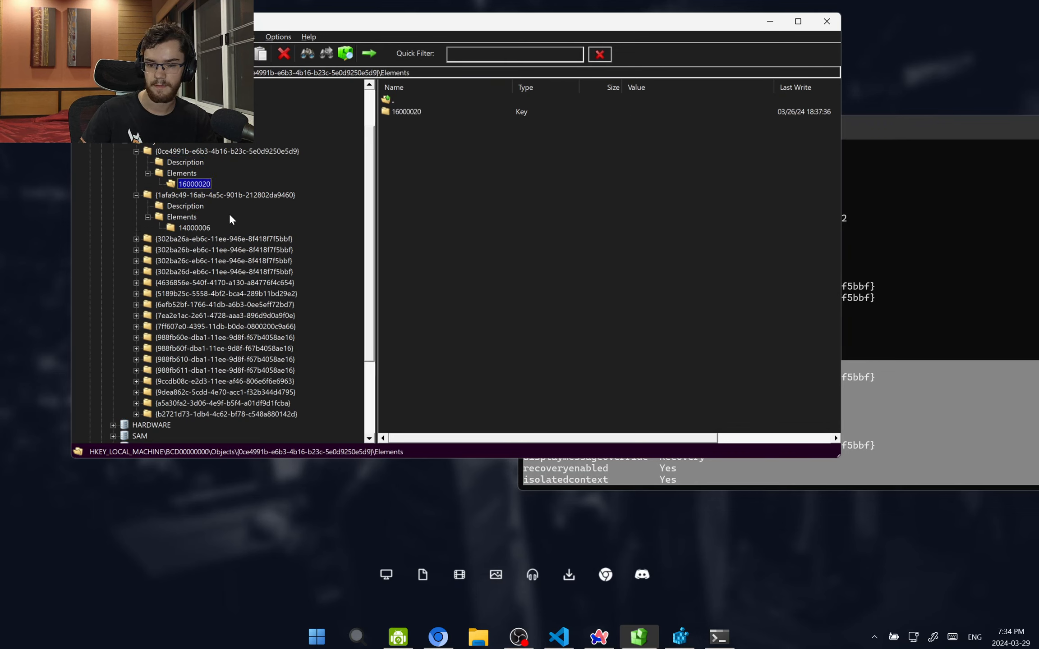
Expand {9ccdb08c-e2d3-11ee-af46-806e6f6e6963} down to its 12000004 element and select the Element value there
scroll(252, 235, "down", 4)
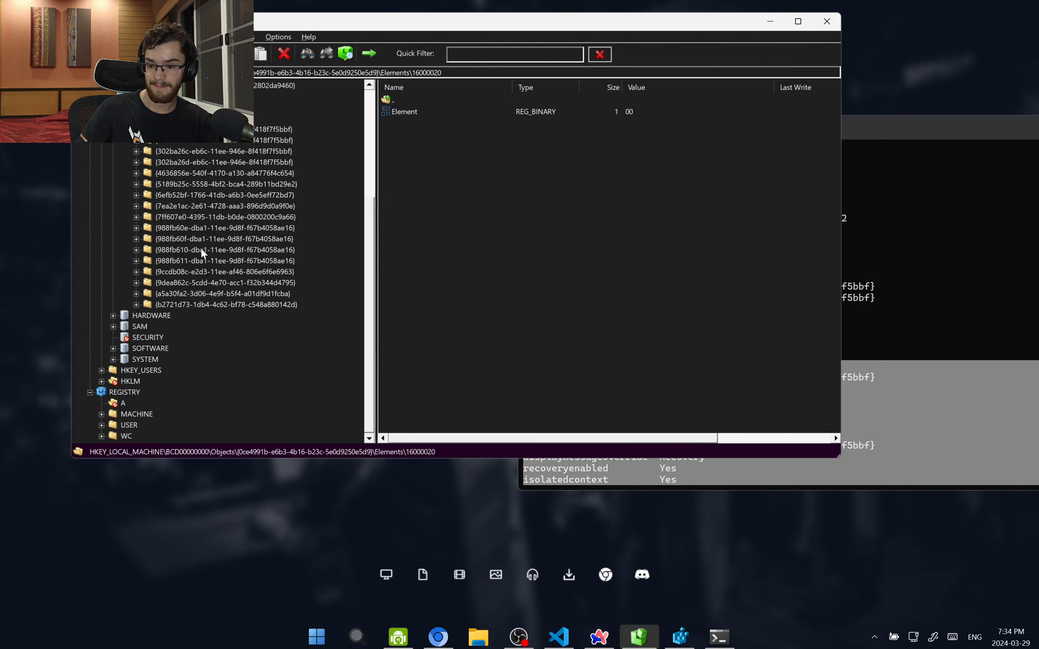
left_click(182, 272)
key("Right")
key("Right")
key("Down")
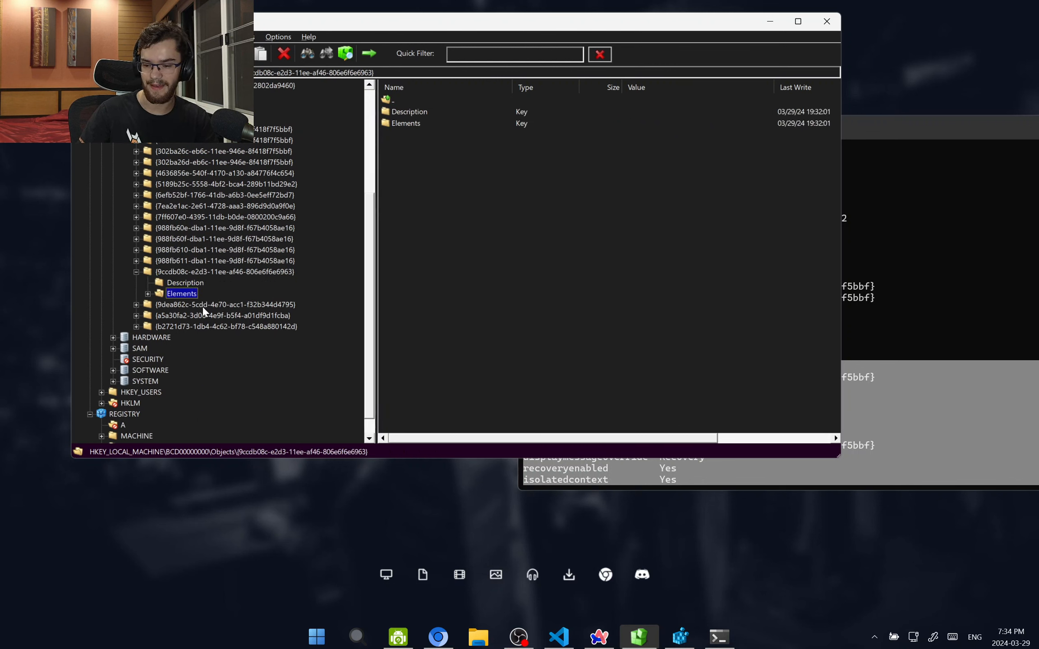
key("Right")
left_click(202, 307)
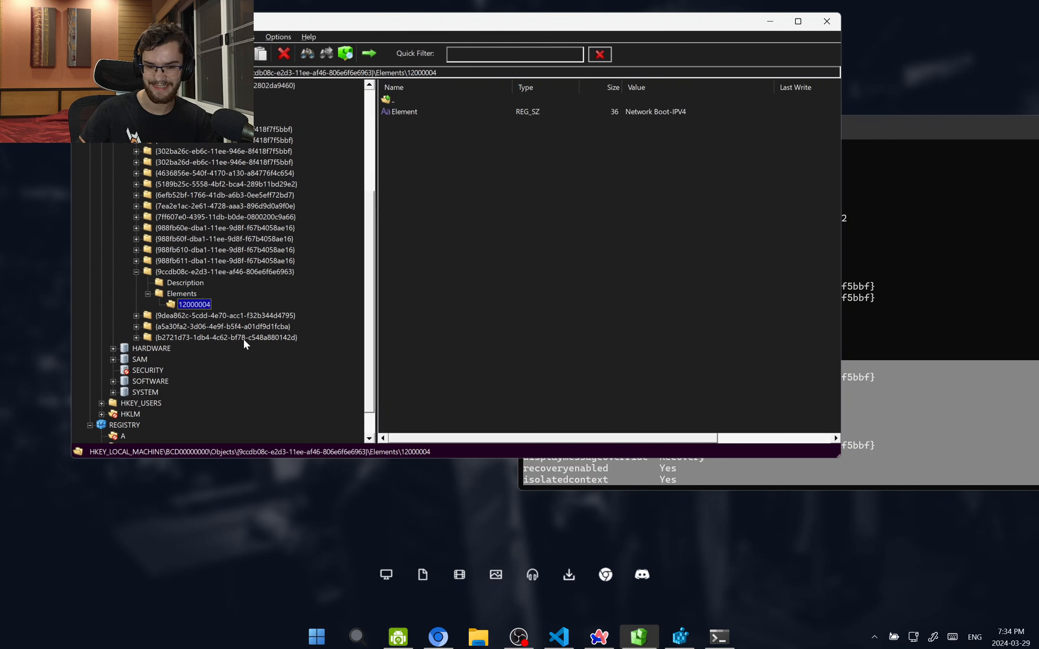
left_click(656, 111)
Expand {9dea862c-5cdd-4e70-acc1-f32b344d4795} and its Elements key to list the subkeys
left_click(197, 324)
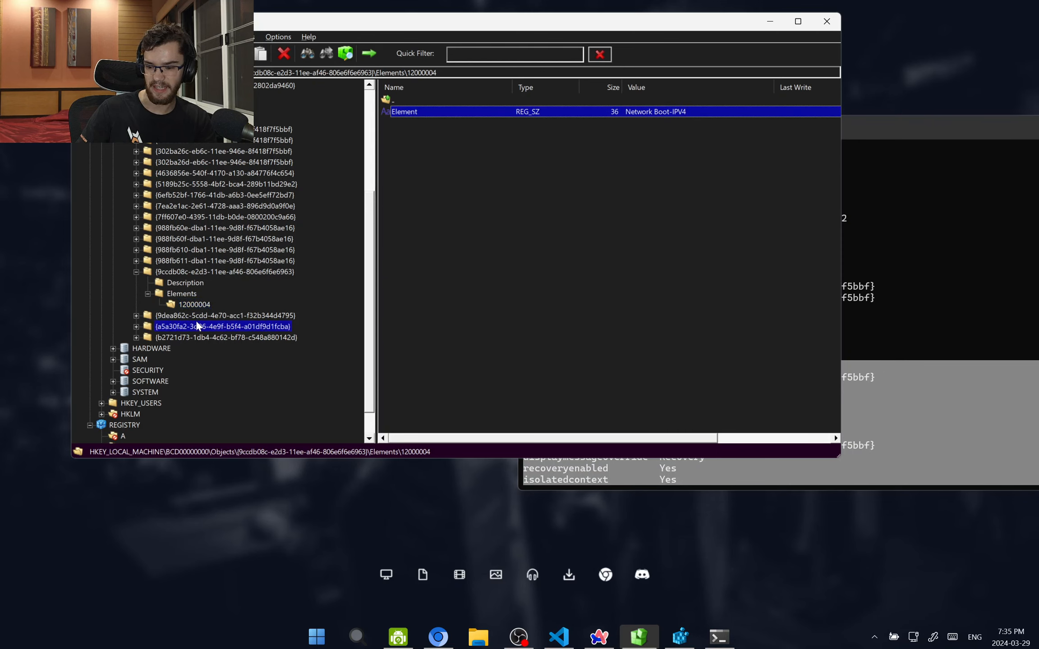
left_click(193, 315)
key("Right")
key("Down")
key("Down")
key("Right")
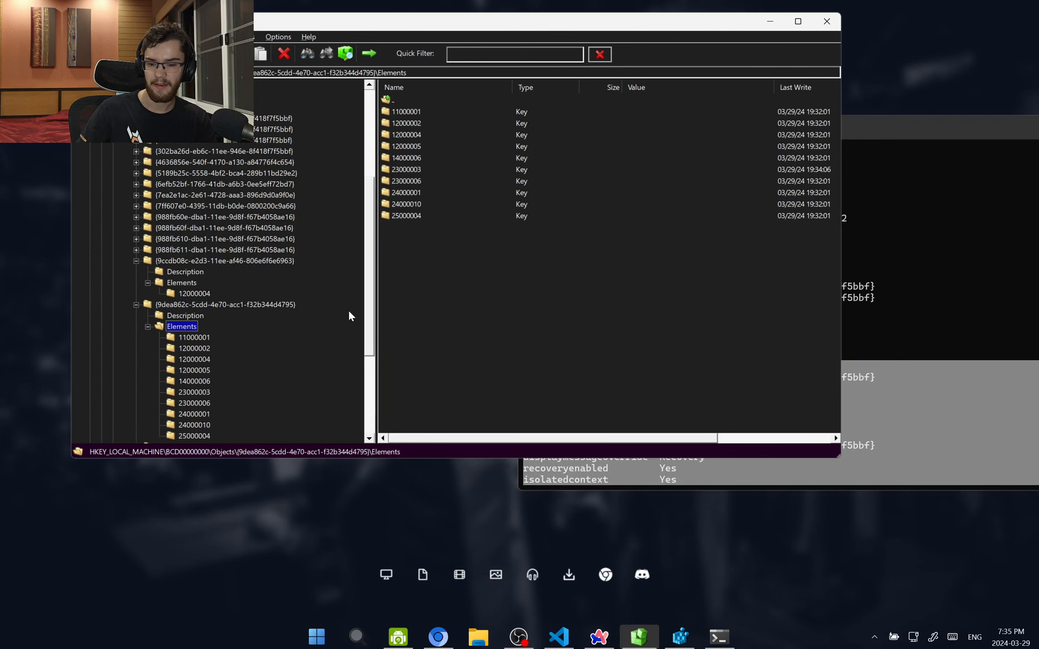
Examine the values of the 12000002 and 12000004 elements under {9dea862c-5cdd-4e70-acc1-f32b344d4795}
key("Down")
key("Down")
key("Down")
key("Up")
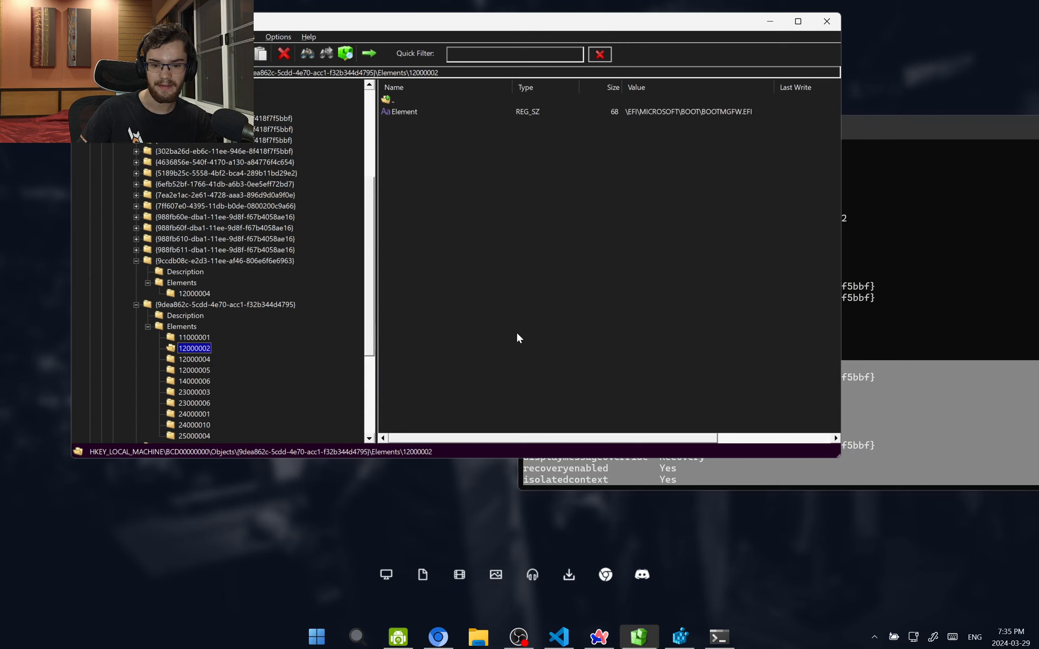
key("Down")
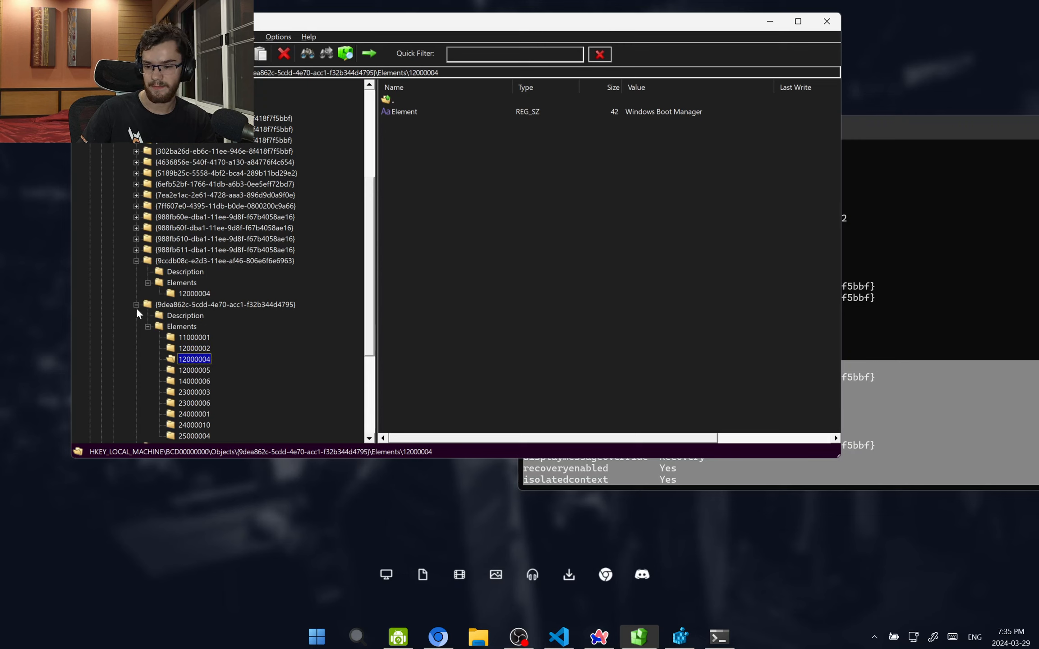
Collapse the {9dea862c-5cdd-4e70-acc1-f32b344d4795} and {9ccdb08c-e2d3-11ee-af46-806e6f6e6963} objects and return to the bcdedit output
left_click(135, 305)
left_click(135, 260)
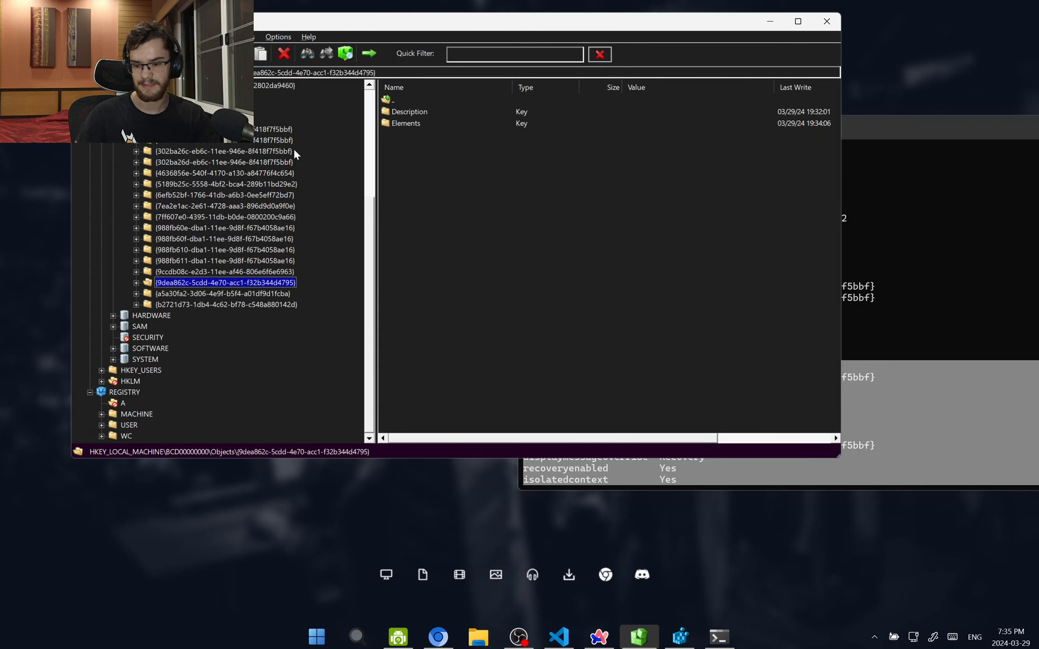
left_click(848, 174)
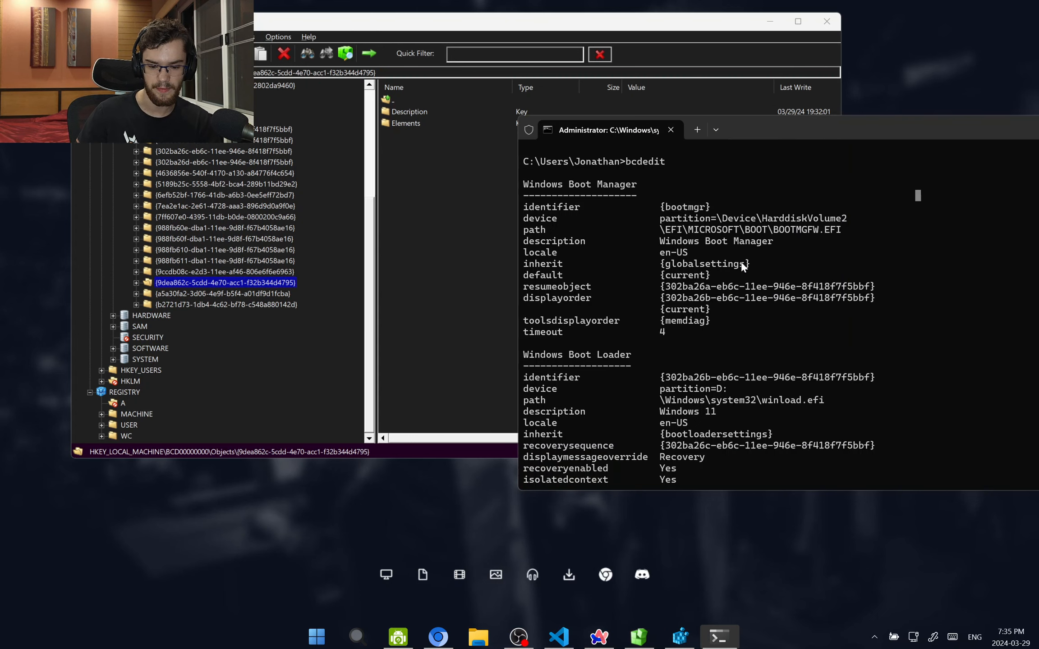
Open Disk Management and move its window clear of the registry tree
right_click(317, 637)
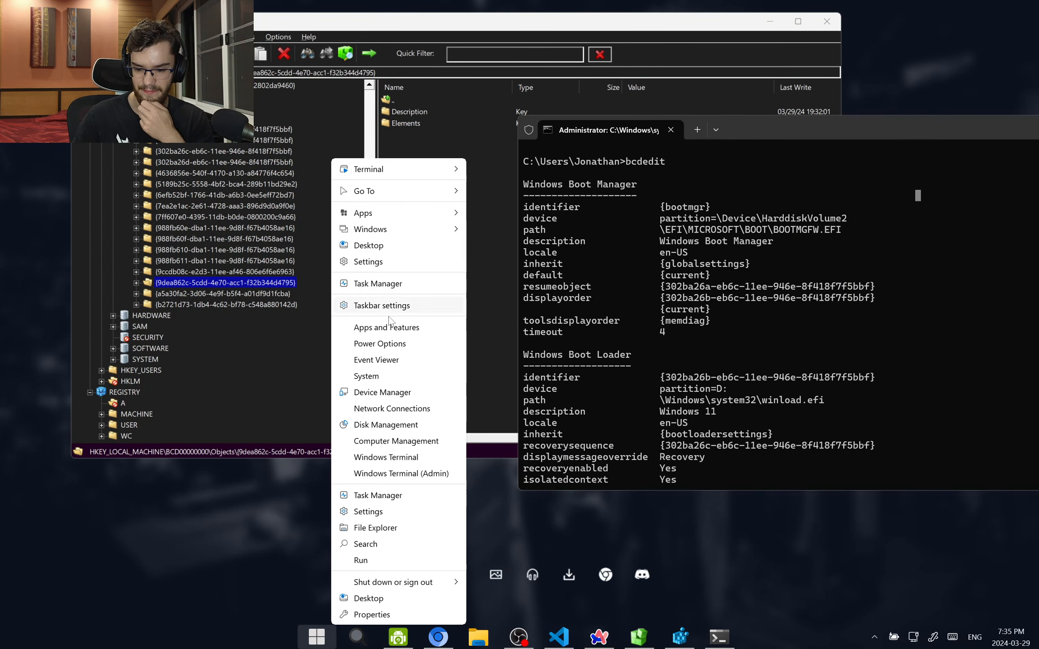
left_click(385, 425)
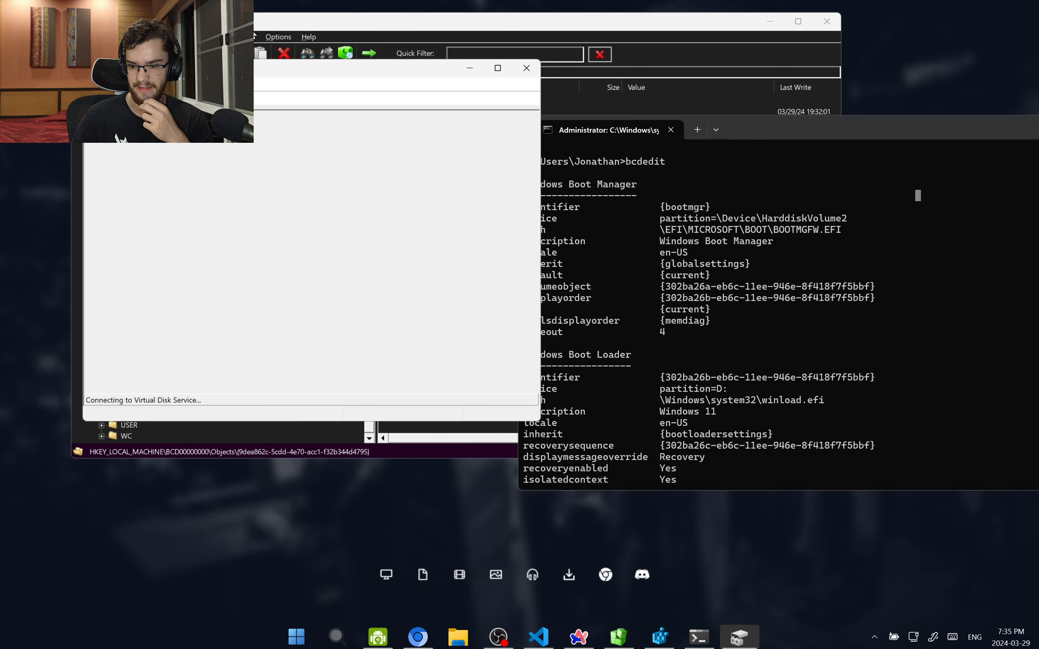
left_click_drag(255, 70, 738, 101)
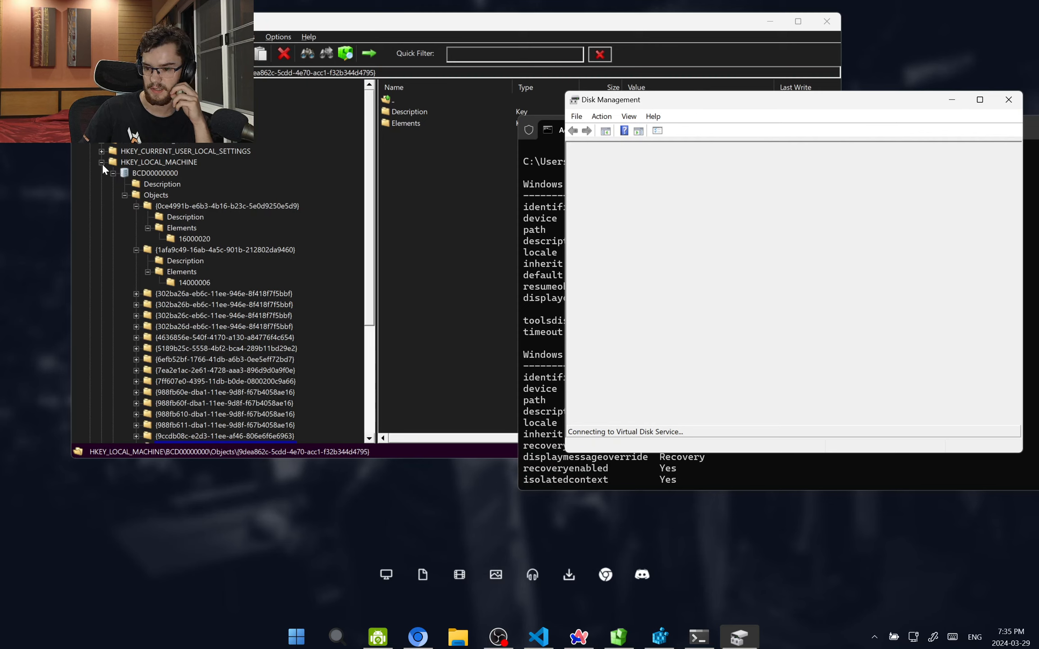
Switch back to Total Registry and choose the Replace RegEdit.exe option
left_click(386, 22)
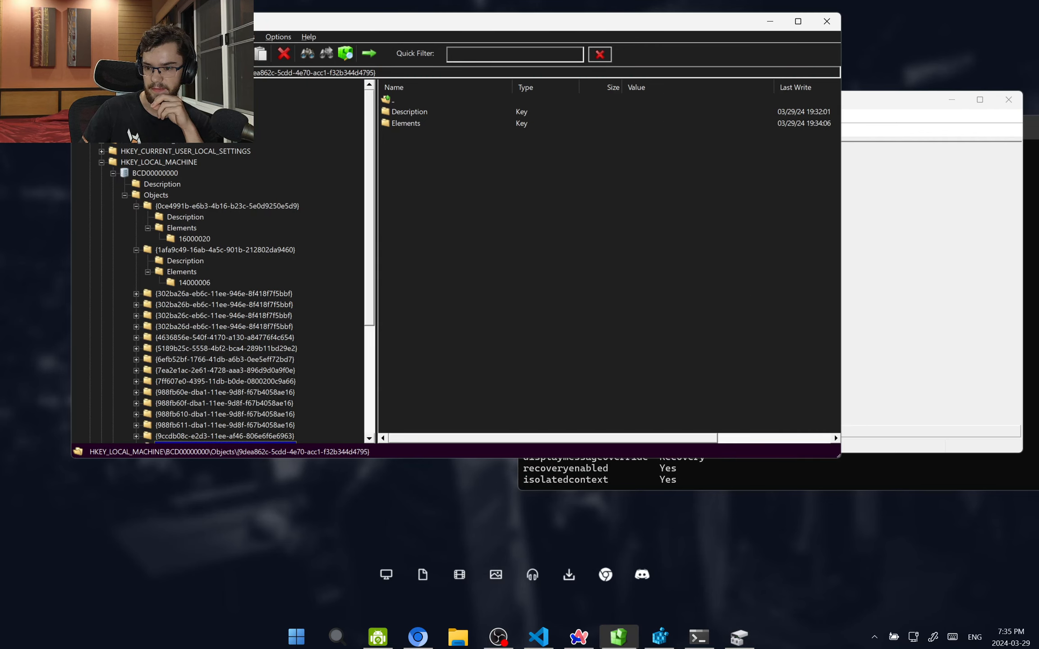
left_click(277, 37)
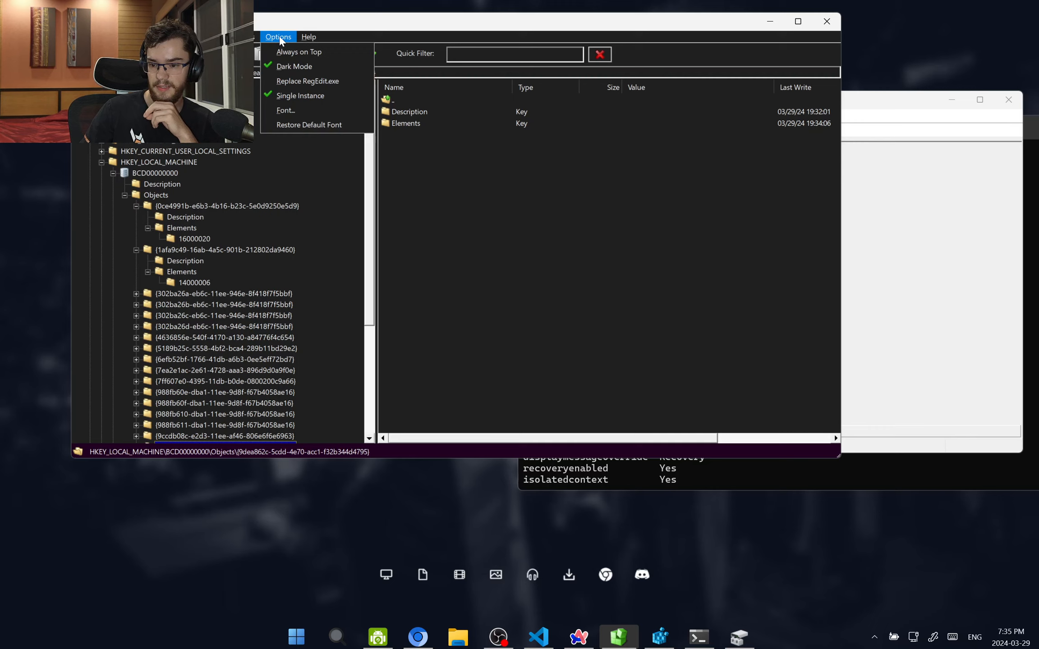
left_click(308, 80)
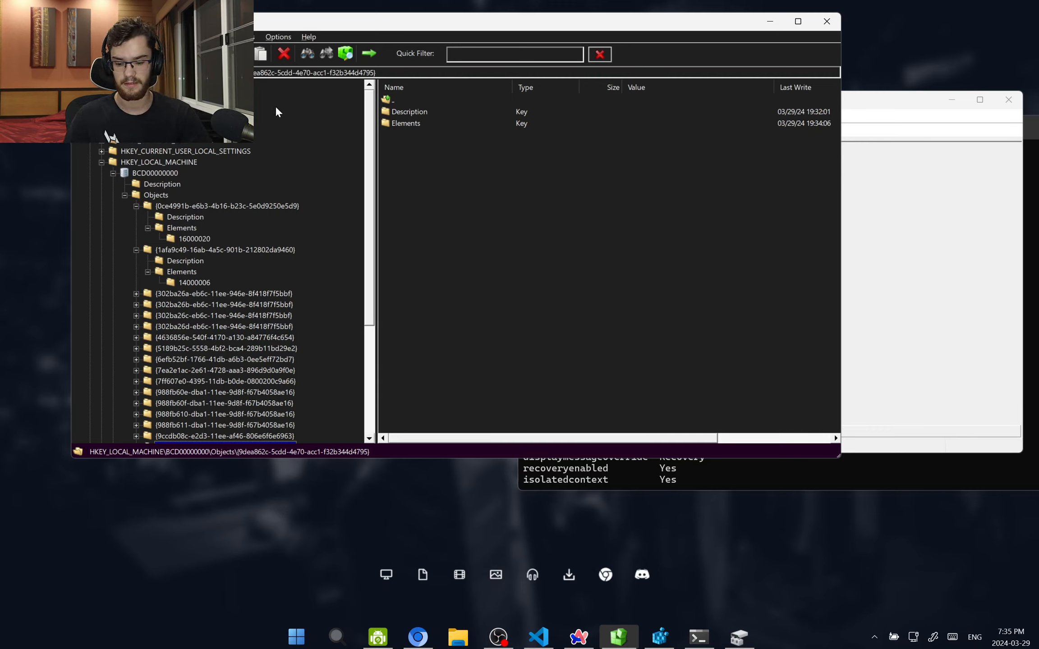